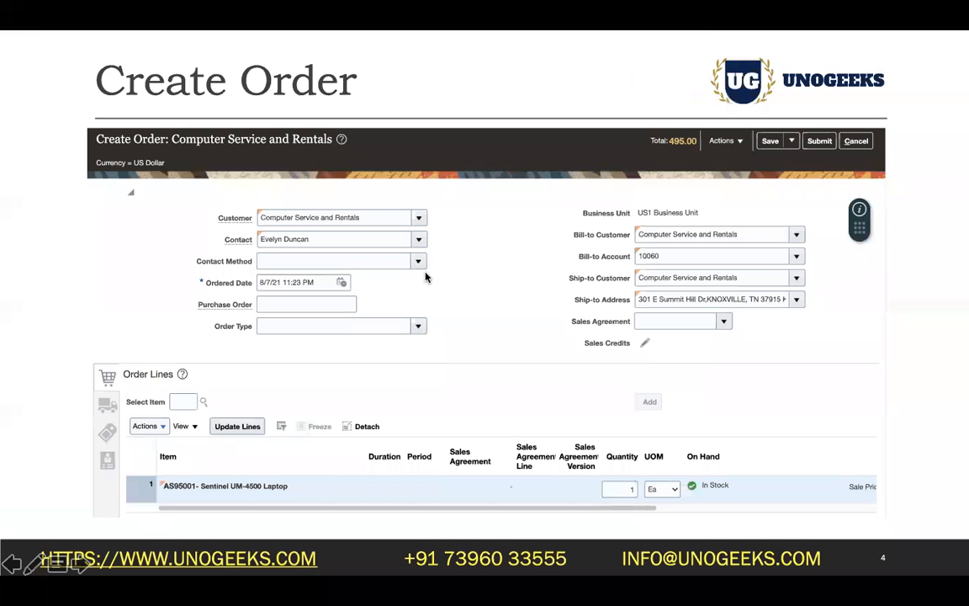
Switch to Oracle Applications in the browser, open Order Management and start creating a new order.
{"action": "key", "text": "ctrl+Right"}
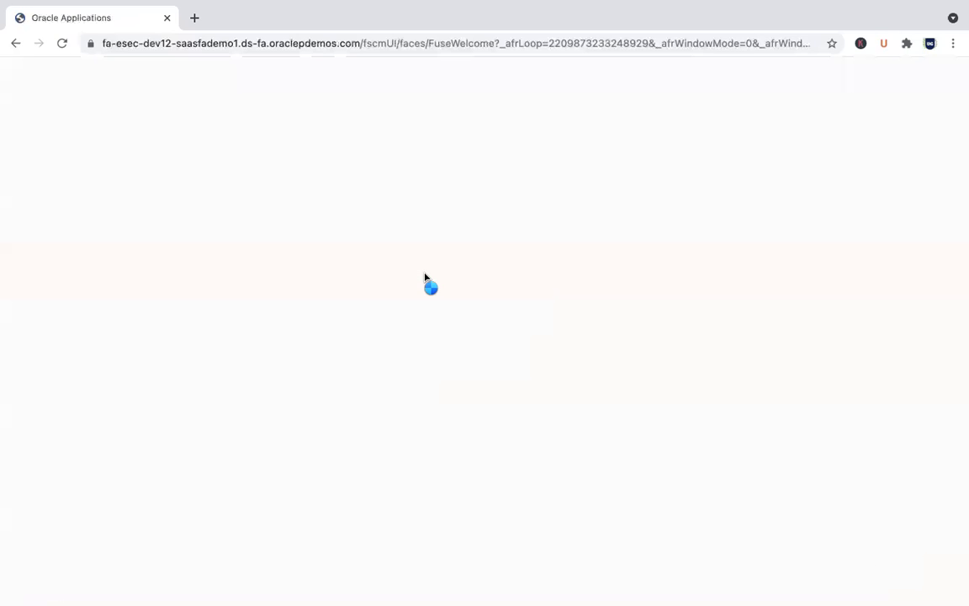
{"action": "left_click", "coordinate": [784, 224]}
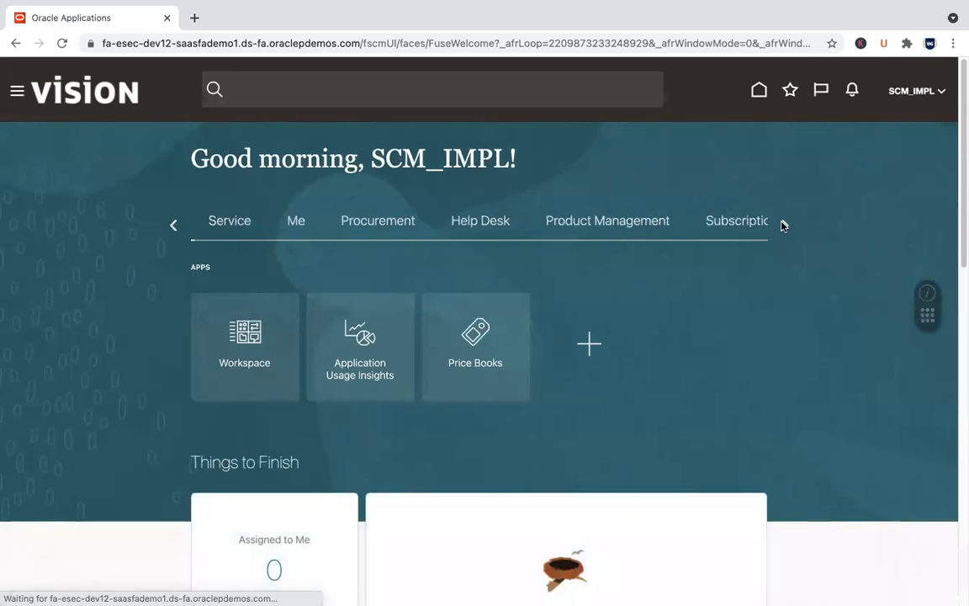
{"action": "left_click", "coordinate": [598, 222]}
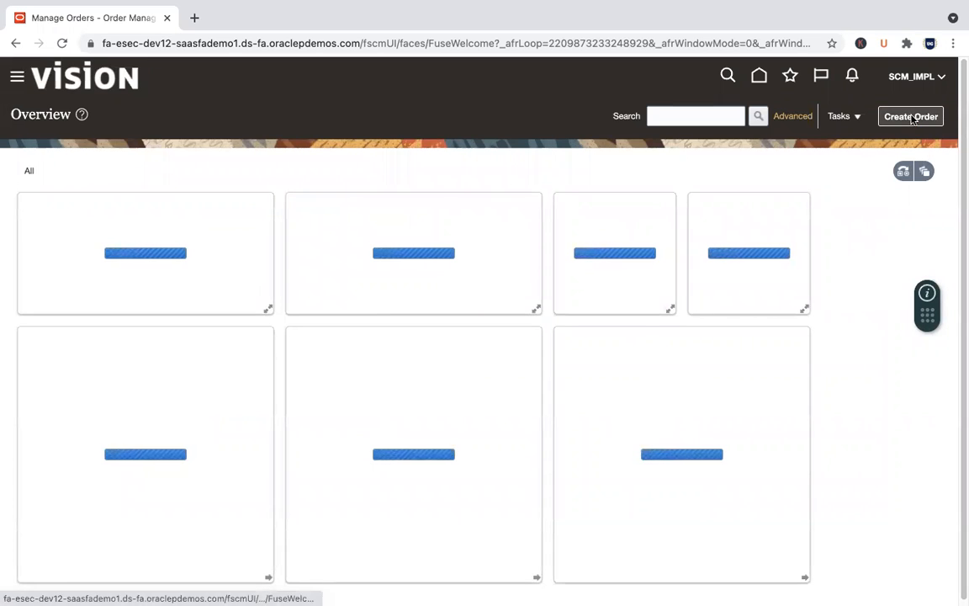
{"action": "left_click", "coordinate": [911, 117]}
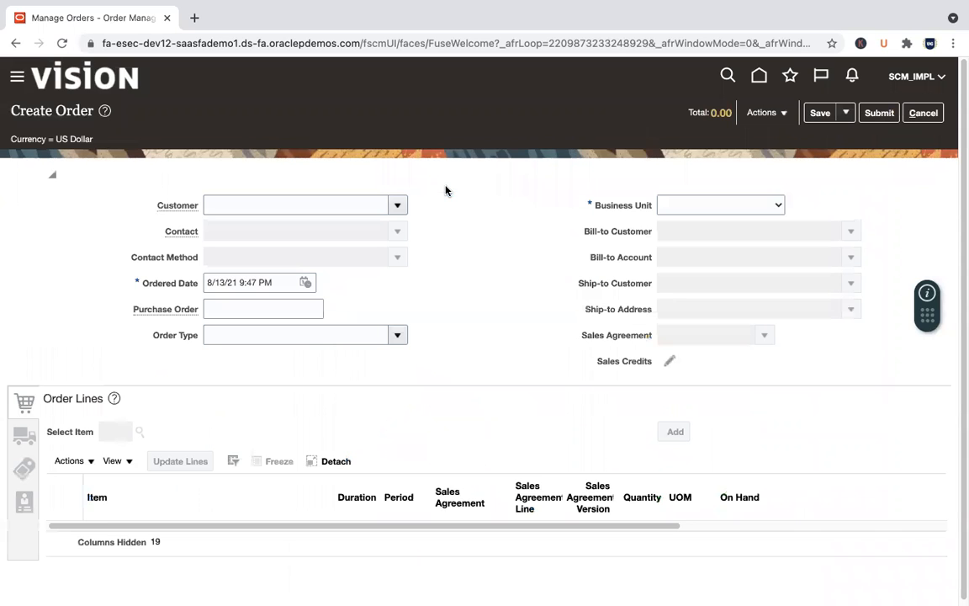
Set the order's customer to Computer Service and Rentals.
{"action": "left_click", "coordinate": [340, 212]}
{"action": "type", "text": "Compu"}
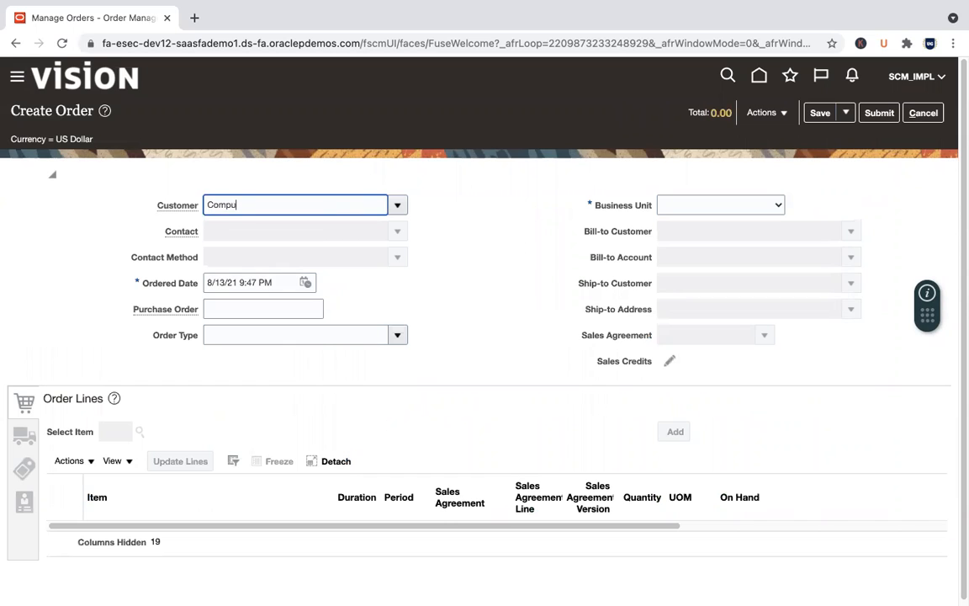
{"action": "type", "text": "ter service"}
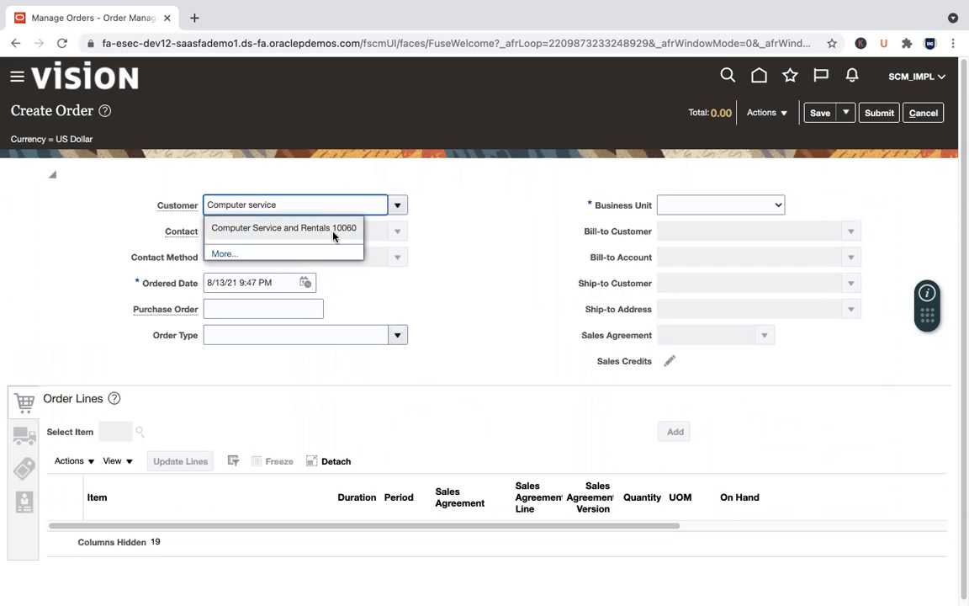
{"action": "left_click", "coordinate": [333, 229]}
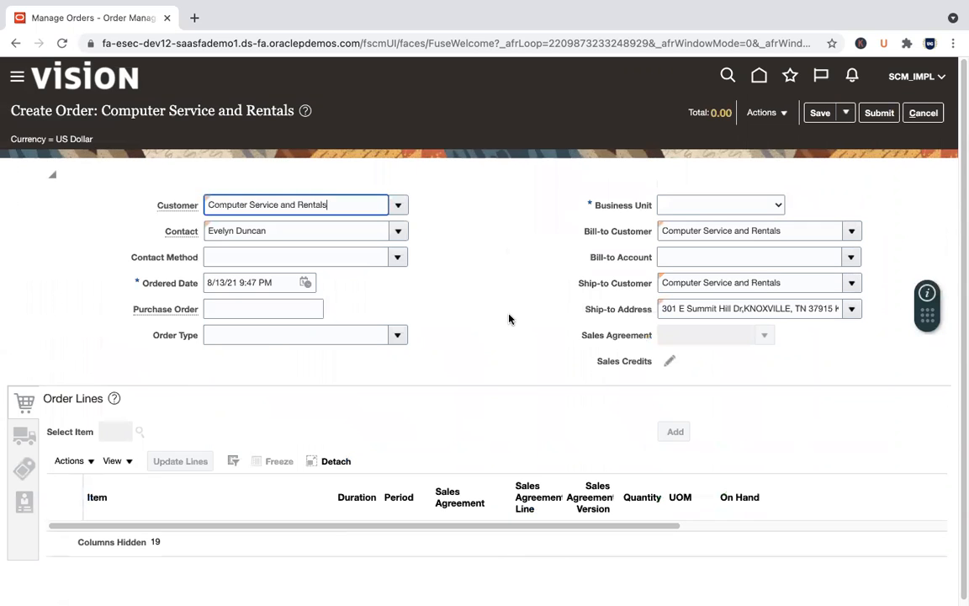
Set the order's business unit to US1 Business Unit and choose the customer's bill-to account.
{"action": "left_click", "coordinate": [781, 207]}
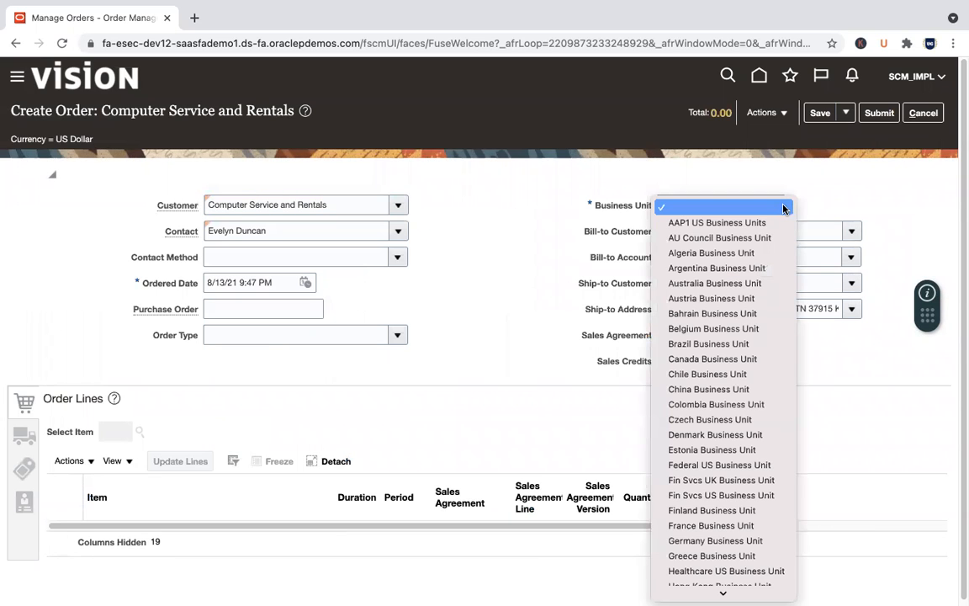
{"action": "scroll", "coordinate": [746, 556], "scroll_direction": "down", "scroll_amount": 5}
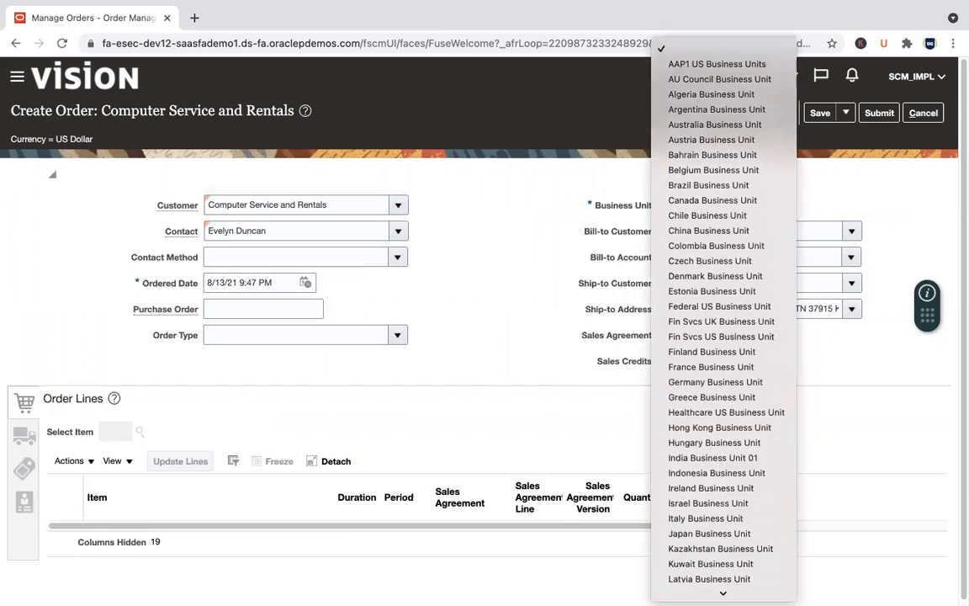
{"action": "scroll", "coordinate": [751, 527], "scroll_direction": "down", "scroll_amount": 10}
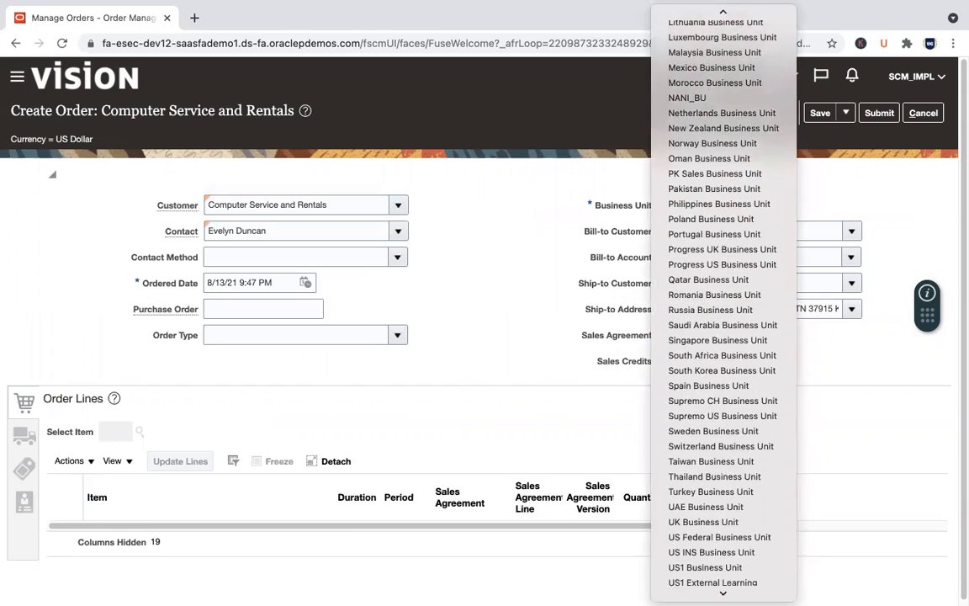
{"action": "left_click", "coordinate": [688, 438]}
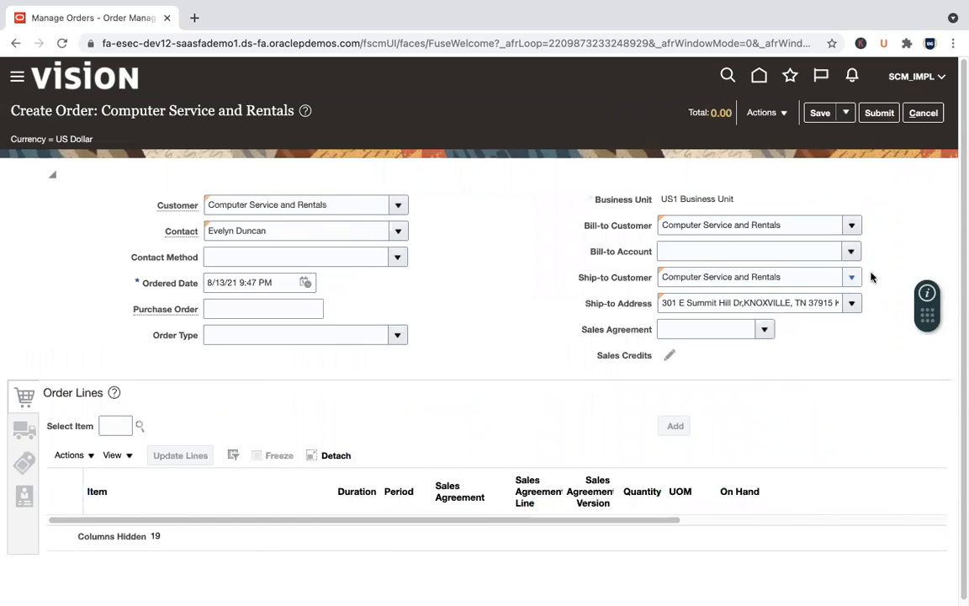
{"action": "left_click", "coordinate": [852, 253]}
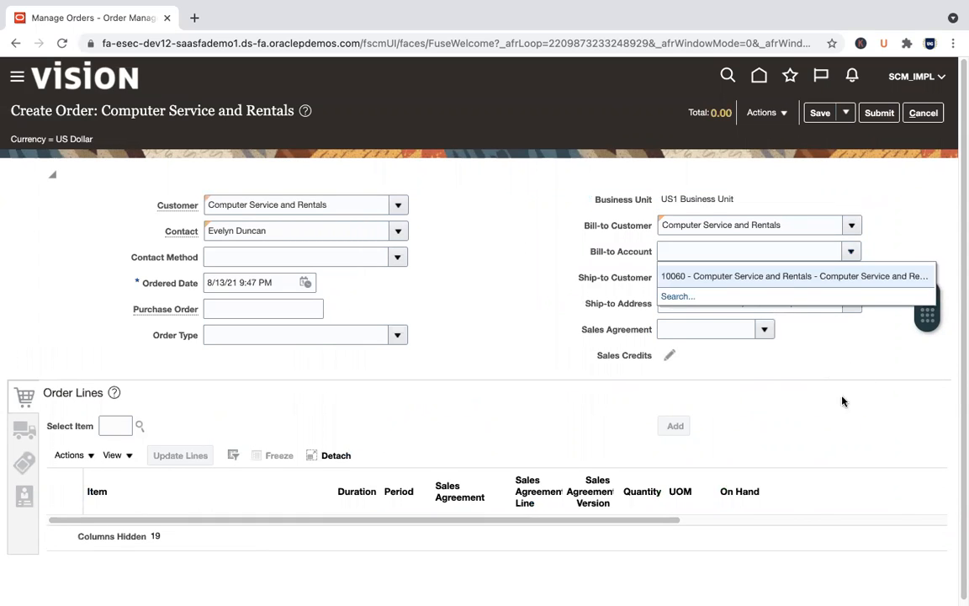
{"action": "left_click", "coordinate": [779, 279]}
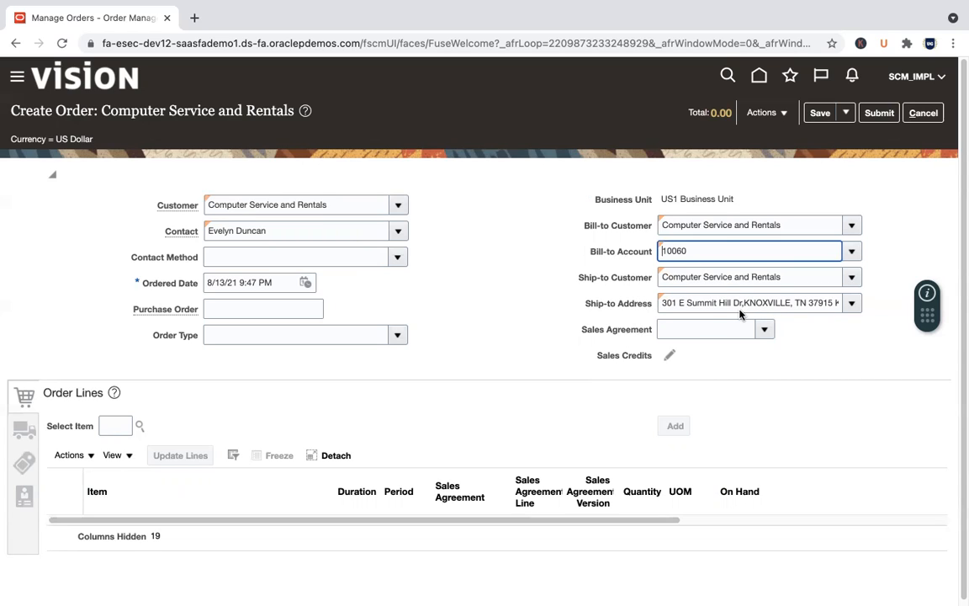
Search the order line items for AS950 and select AS95001, Sentinel UM-4500 Laptop.
{"action": "left_click", "coordinate": [114, 426]}
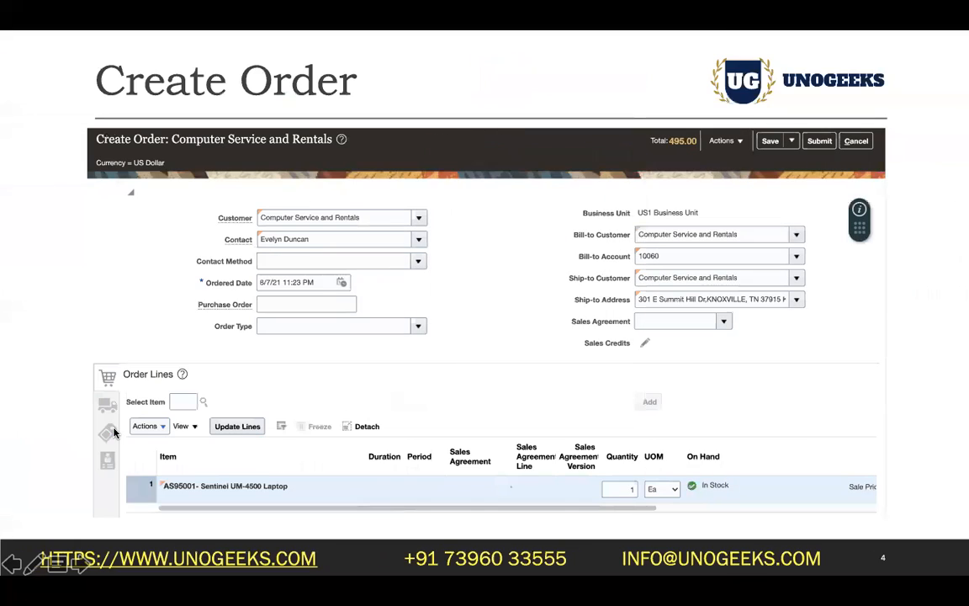
{"action": "key", "text": "ctrl+Right"}
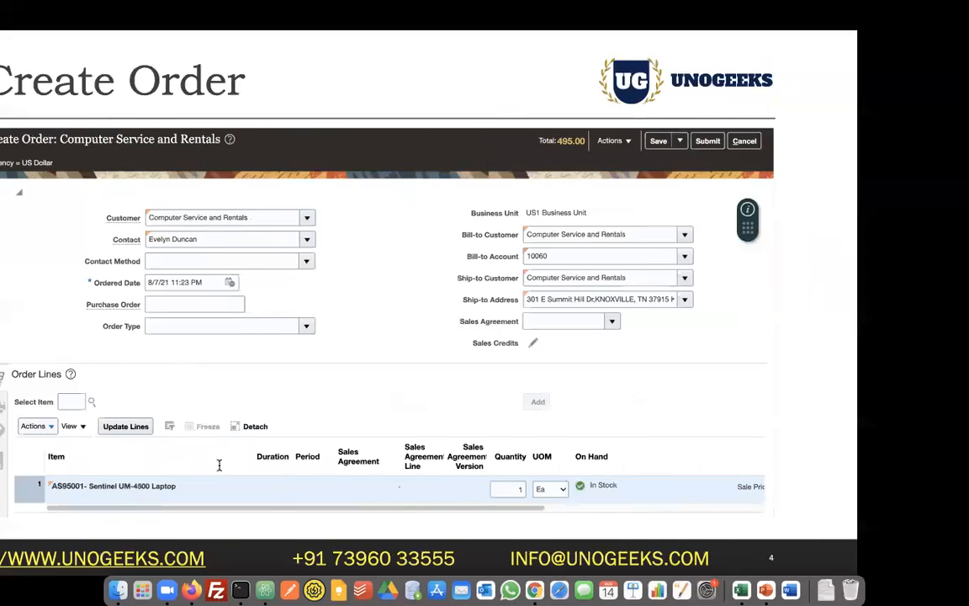
{"action": "type", "text": "AS950"}
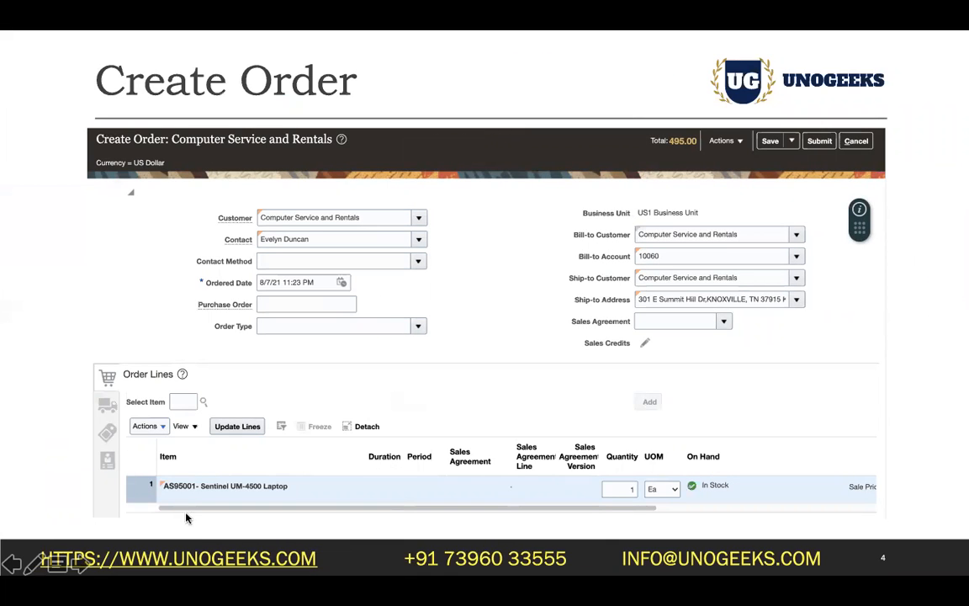
{"action": "key", "text": "ctrl+Right"}
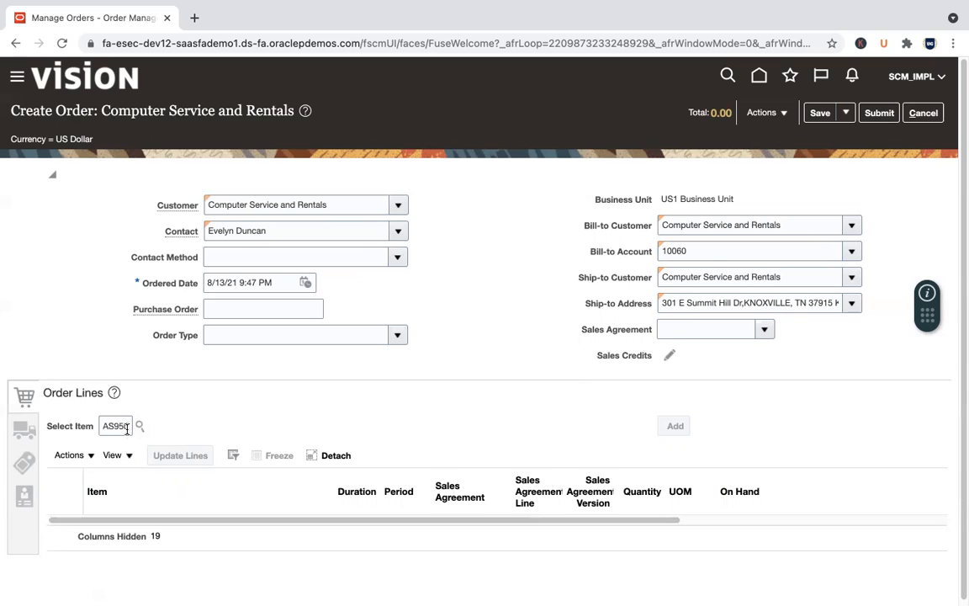
{"action": "left_click", "coordinate": [140, 426]}
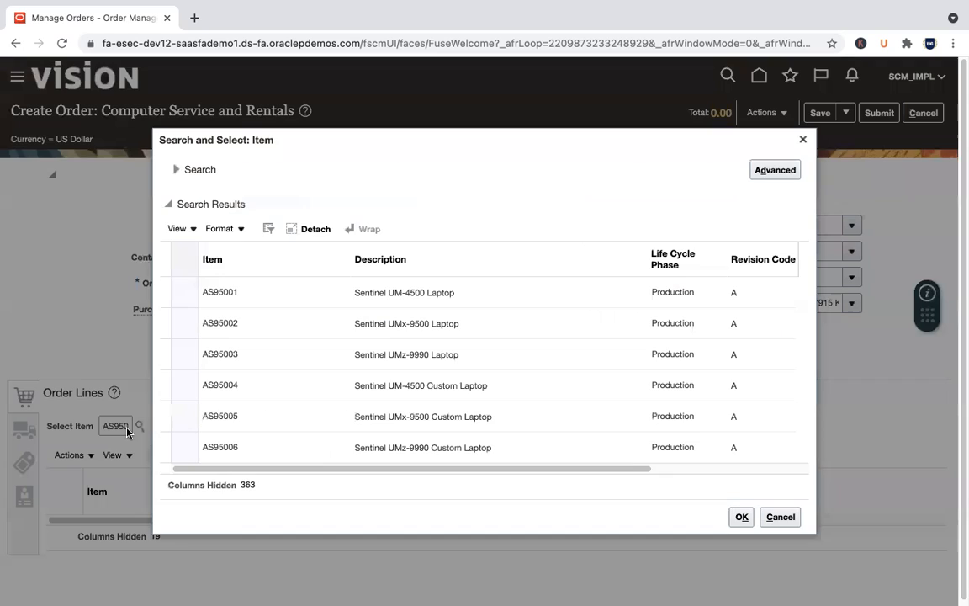
{"action": "left_click", "coordinate": [448, 302]}
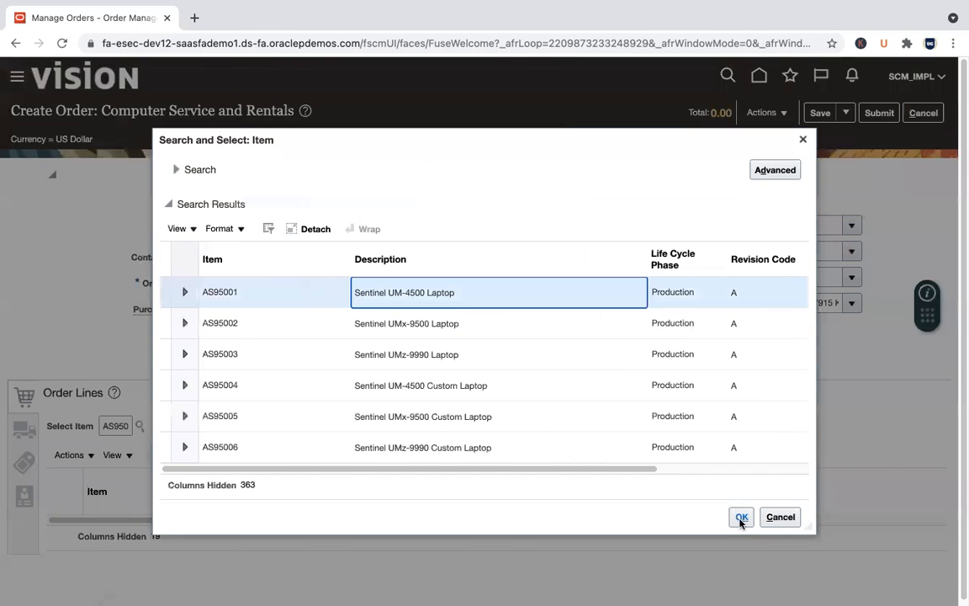
{"action": "left_click", "coordinate": [740, 516]}
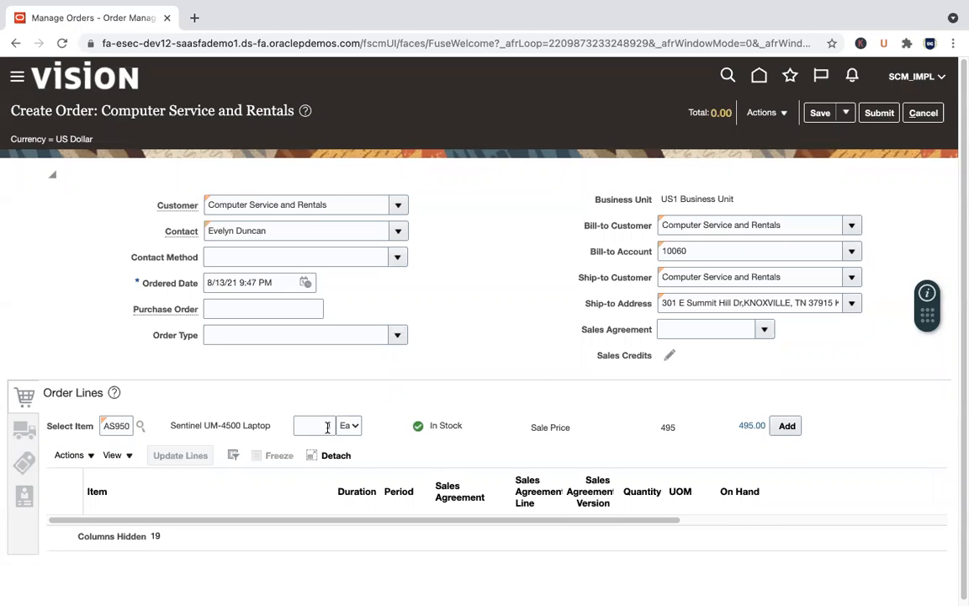
Add the Sentinel UM-4500 Laptop to the order lines with a quantity of 1.
{"action": "left_click", "coordinate": [327, 427]}
{"action": "type", "text": "0"}
{"action": "key", "text": "BackSpace"}
{"action": "key", "text": "Tab"}
{"action": "left_click", "coordinate": [796, 427]}
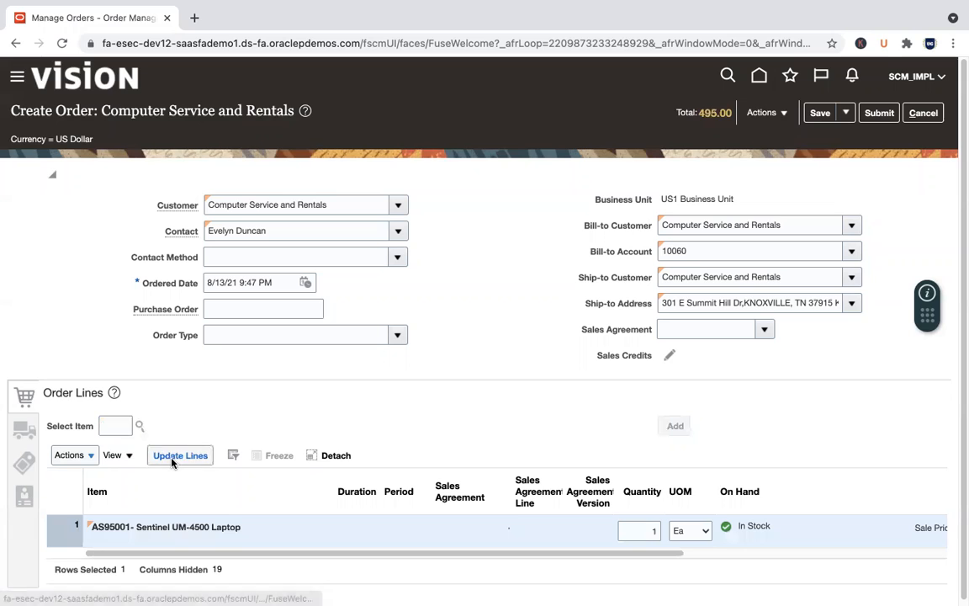
Set the supply warehouse in the shipment details to 001 - Seattle.
{"action": "left_click", "coordinate": [28, 433]}
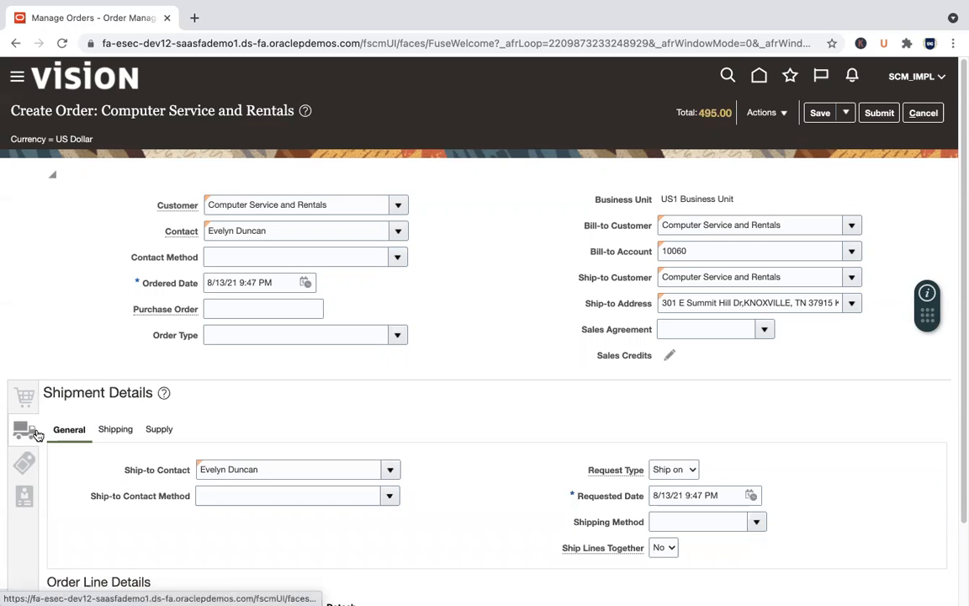
{"action": "left_click", "coordinate": [163, 433]}
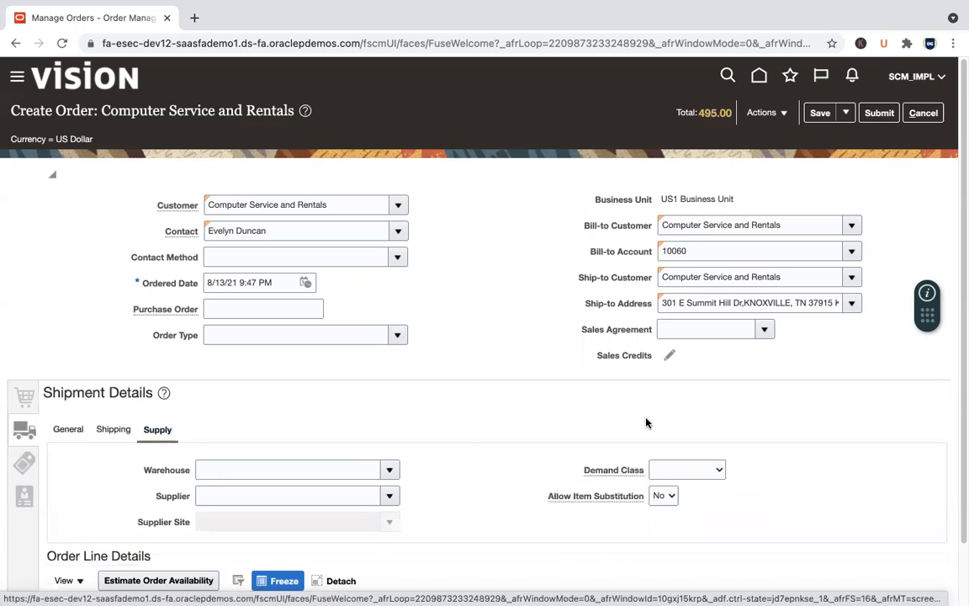
{"action": "left_click", "coordinate": [392, 471]}
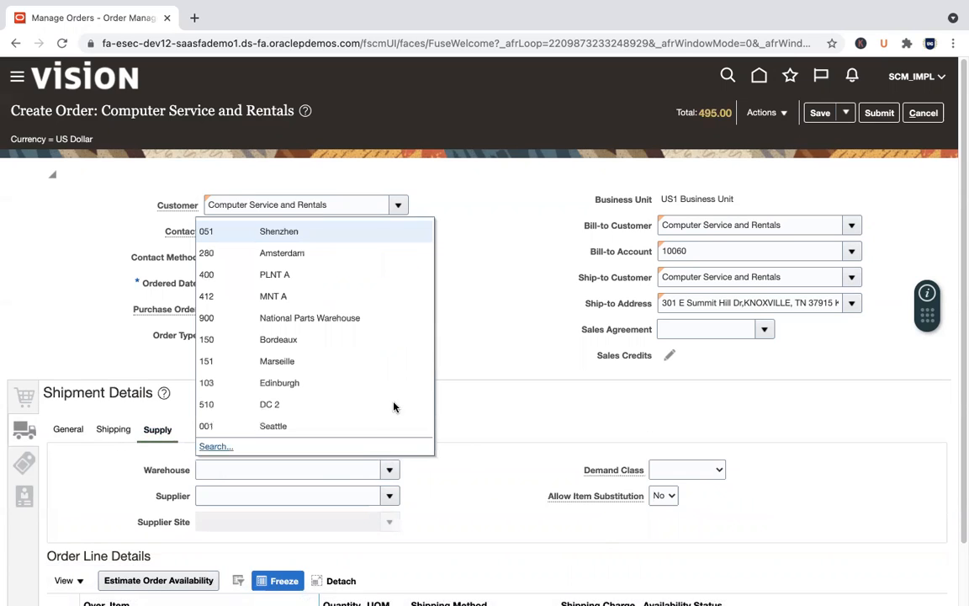
{"action": "left_click", "coordinate": [323, 433]}
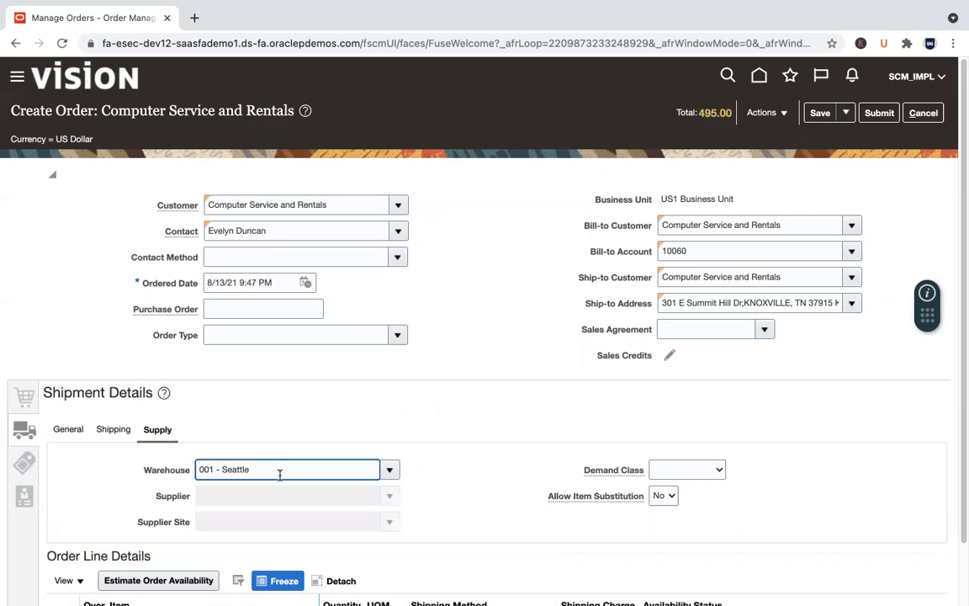
Check the order's sales credits and its billing and payment details, and submit the order.
{"action": "left_click", "coordinate": [26, 498]}
{"action": "left_click", "coordinate": [27, 501]}
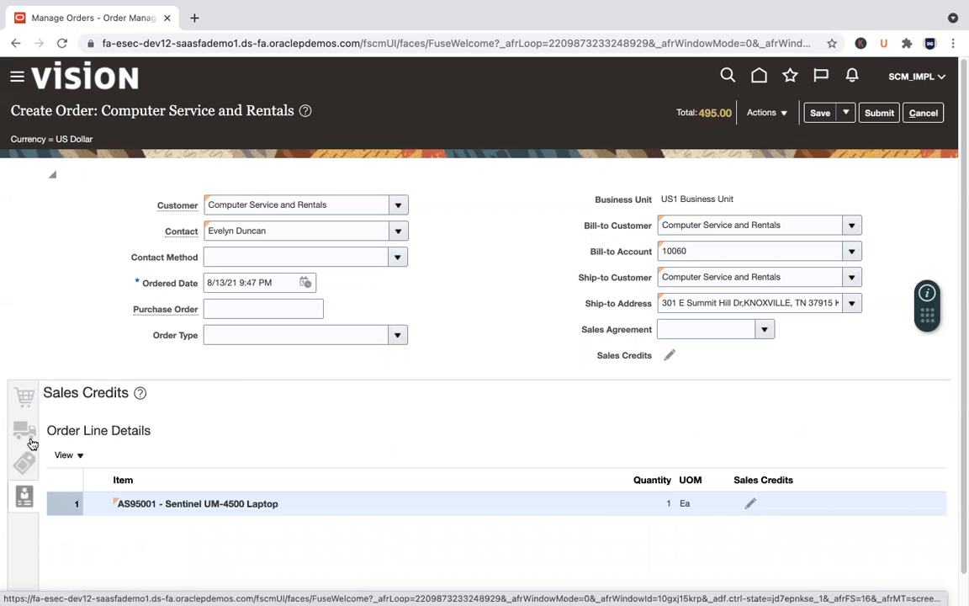
{"action": "left_click", "coordinate": [26, 431]}
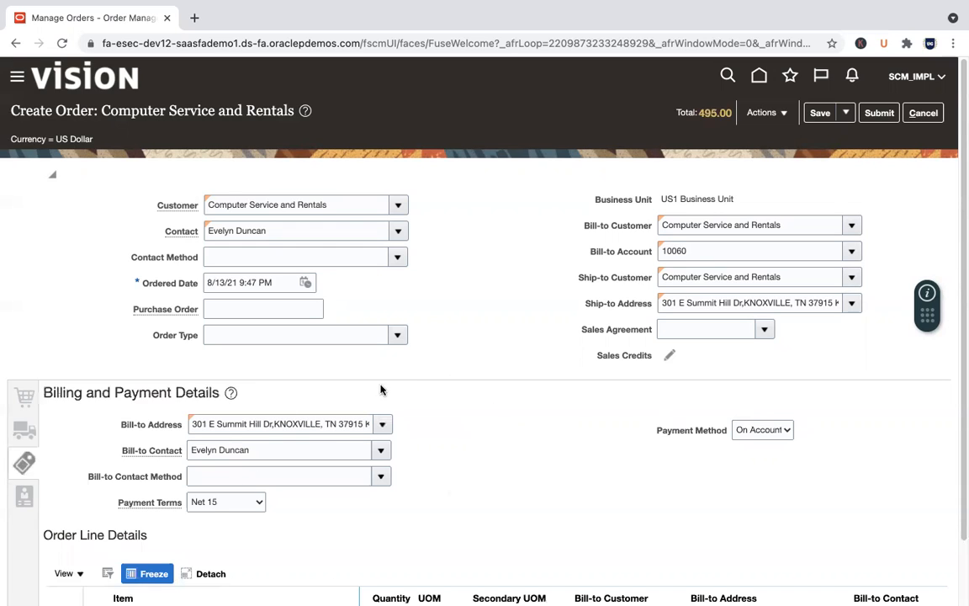
{"action": "left_click", "coordinate": [30, 427]}
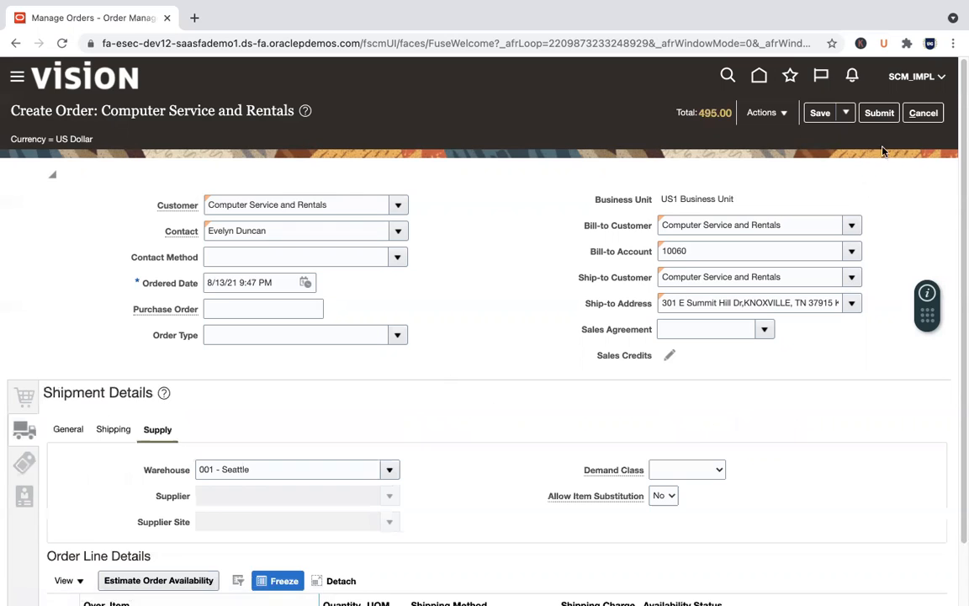
{"action": "left_click", "coordinate": [877, 115]}
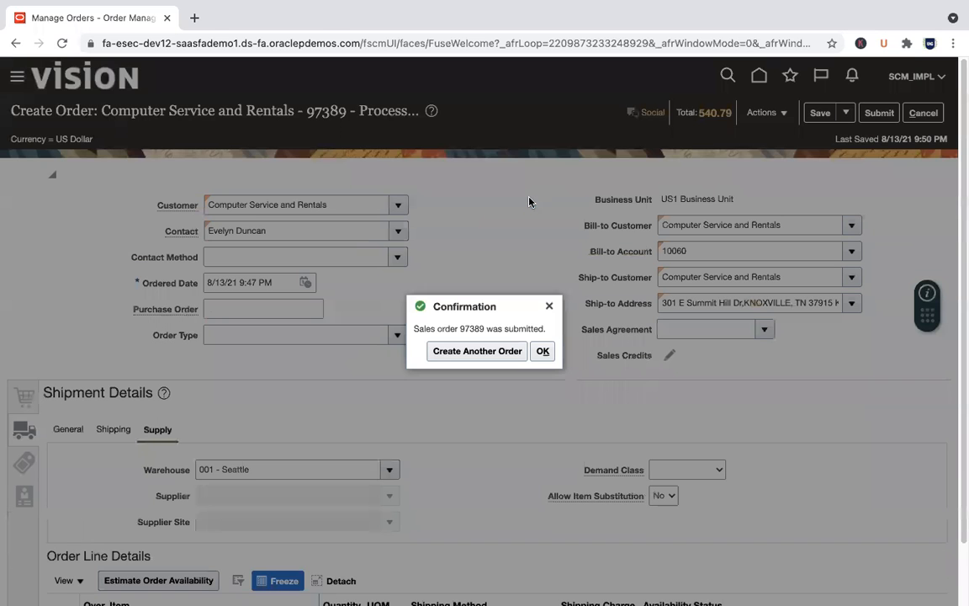
Copy the sales order number from the submission confirmation and dismiss the confirmation.
{"action": "double_click", "coordinate": [472, 328]}
{"action": "key", "text": "super+c"}
{"action": "left_click", "coordinate": [542, 352]}
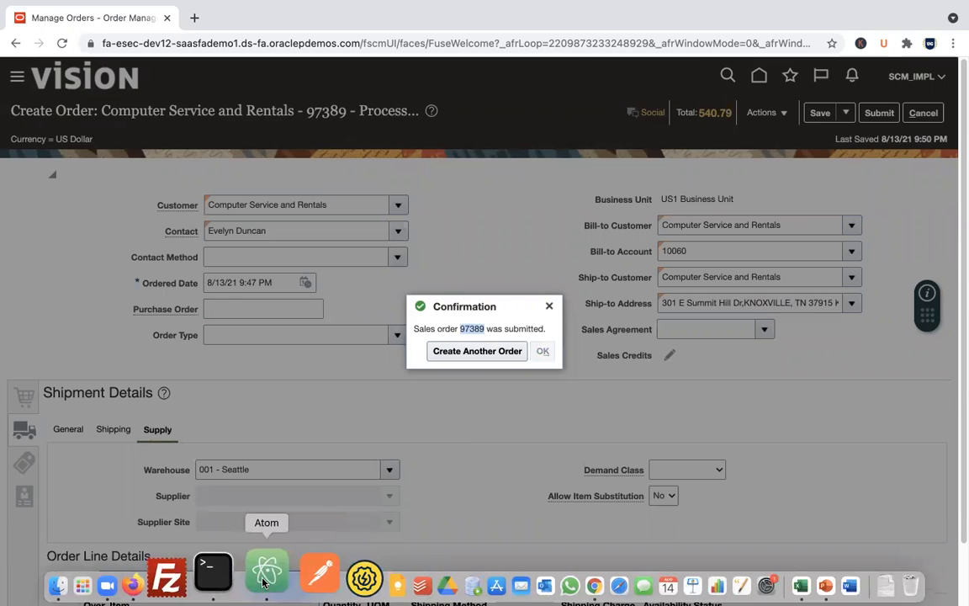
Switch to Atom, close the two open files and paste the order number into a new file, followed by blank lines.
{"action": "left_click", "coordinate": [265, 558]}
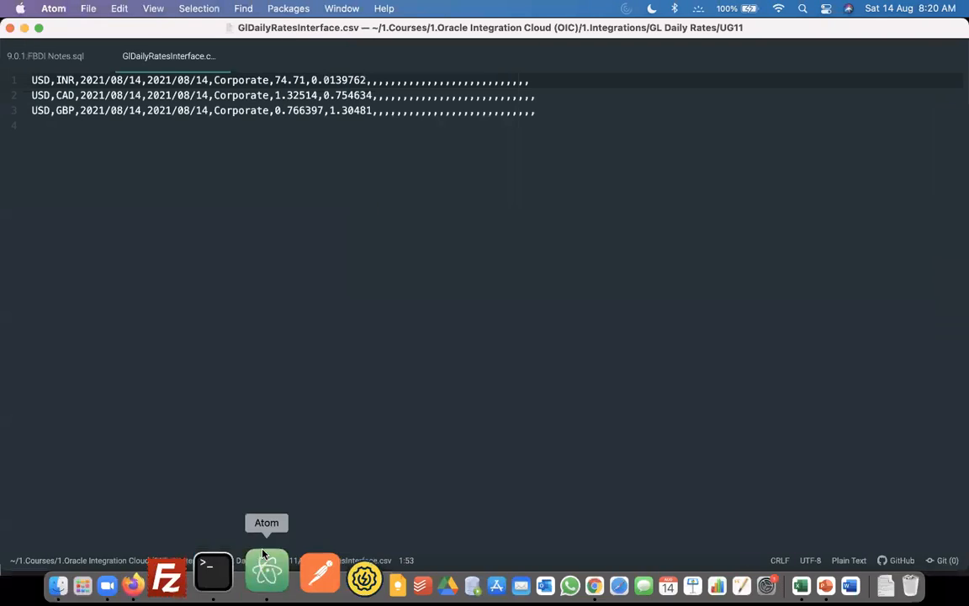
{"action": "left_click", "coordinate": [216, 56]}
{"action": "left_click", "coordinate": [95, 57]}
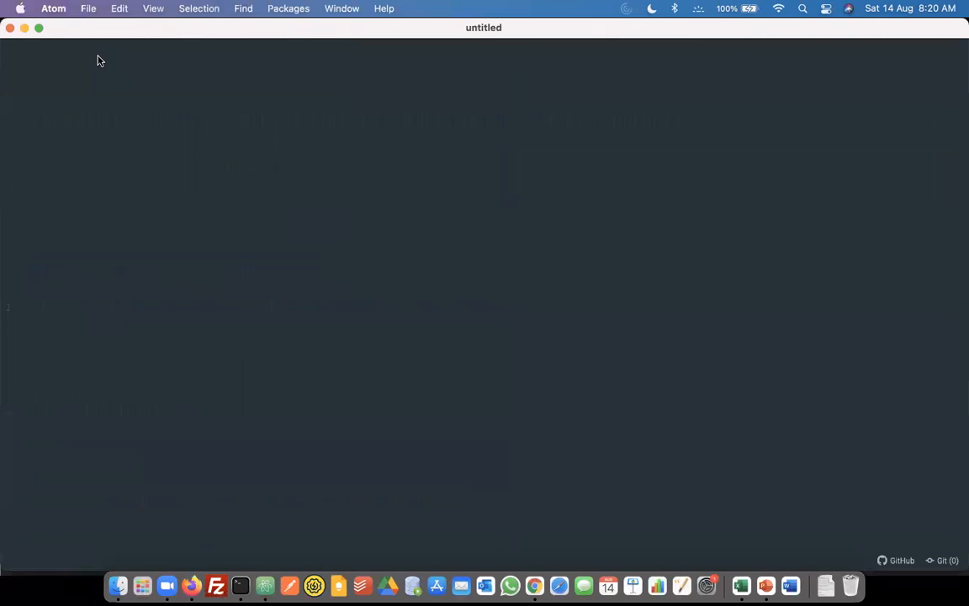
{"action": "key", "text": "super+n"}
{"action": "key", "text": "super+v"}
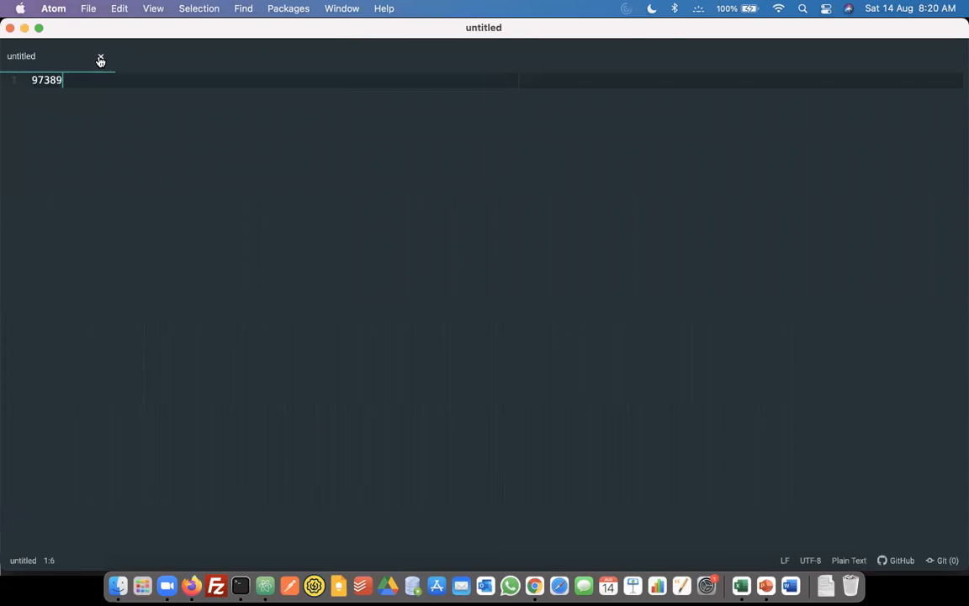
{"action": "key", "text": "Return"}
{"action": "key", "text": "Return"}
Switch back to the browser and refresh the submitted order to update its line status.
{"action": "key", "text": "super+Tab"}
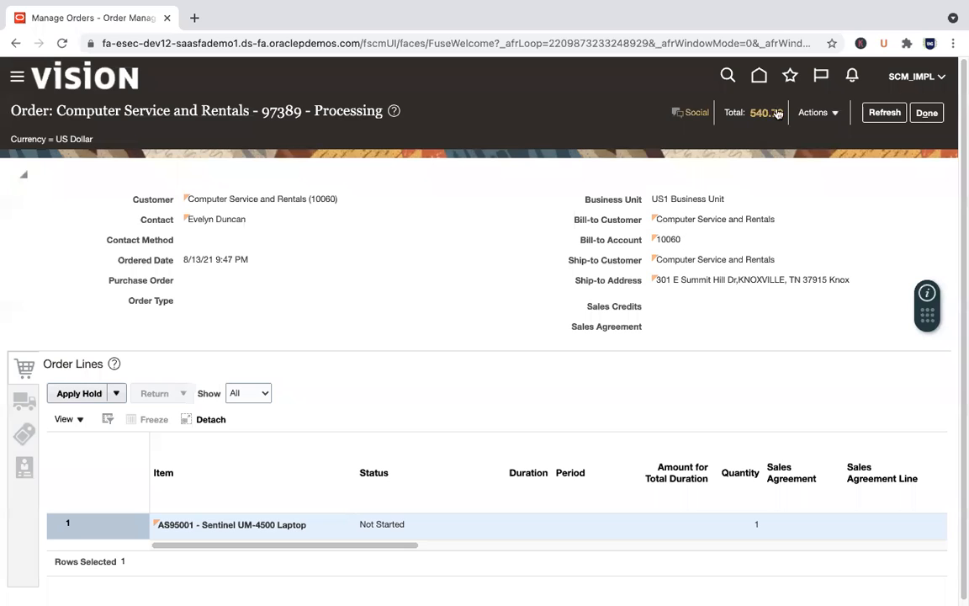
{"action": "left_click", "coordinate": [883, 112]}
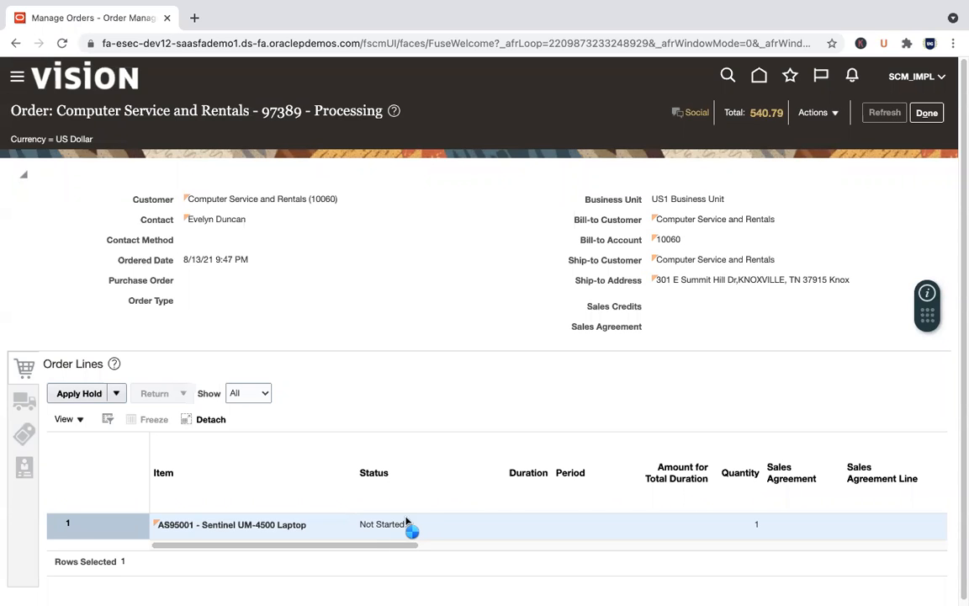
Refresh the submitted order repeatedly to follow the fulfillment status of the Sentinel UM-4500 Laptop line.
{"action": "left_click", "coordinate": [891, 119]}
{"action": "left_click", "coordinate": [892, 119]}
{"action": "left_click", "coordinate": [891, 119]}
{"action": "left_click", "coordinate": [891, 119]}
{"action": "left_click", "coordinate": [891, 120]}
Switch to the PowerPoint slideshow, advance to the "Wait till Status – Awaiting Shipping" slide and return to the browser.
{"action": "key", "text": "ctrl+Left"}
{"action": "key", "text": "ctrl+Right"}
{"action": "key", "text": "super+Tab"}
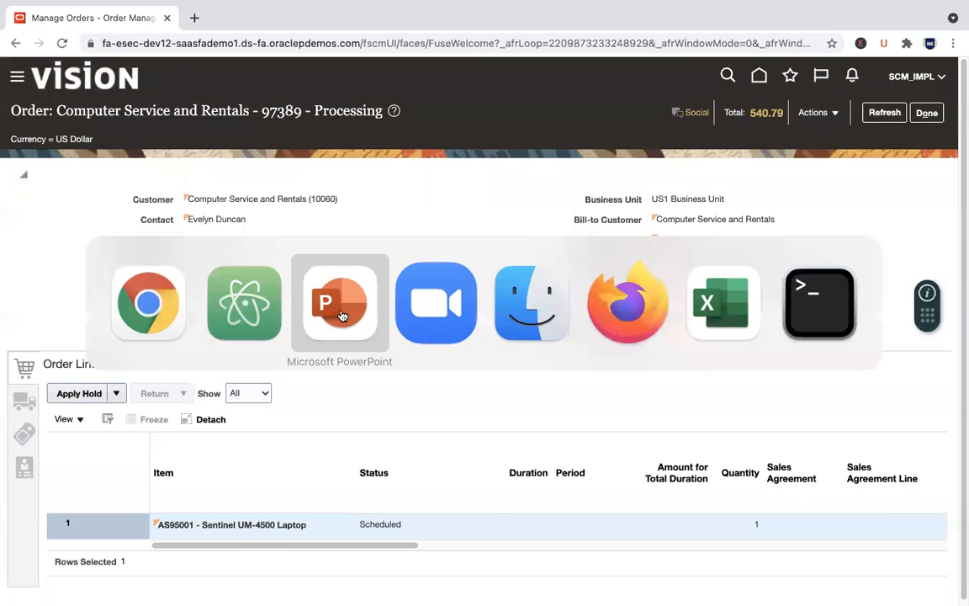
{"action": "left_click", "coordinate": [341, 315]}
{"action": "key", "text": "Left"}
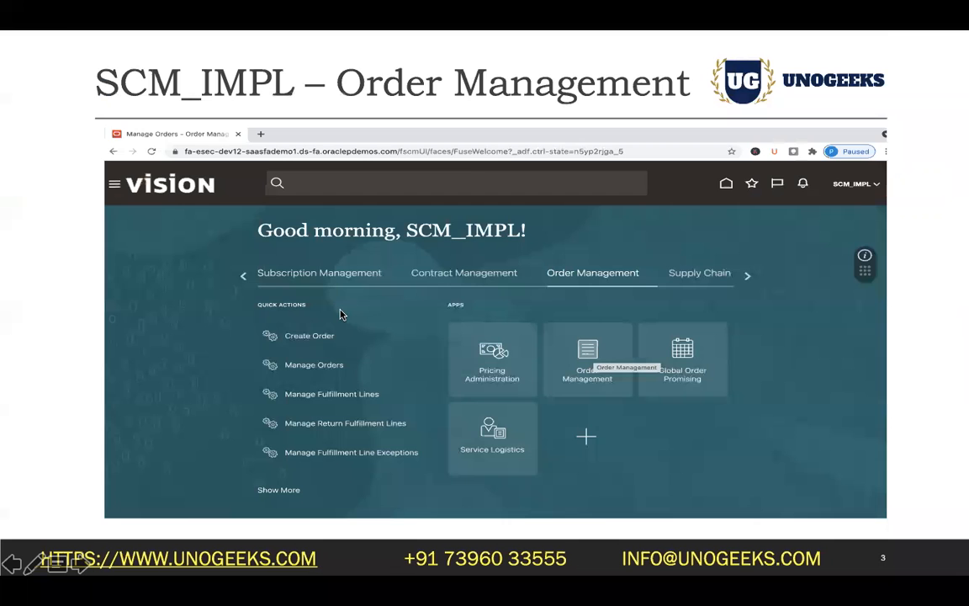
{"action": "key", "text": "Right"}
{"action": "key", "text": "Right"}
{"action": "key", "text": "Right"}
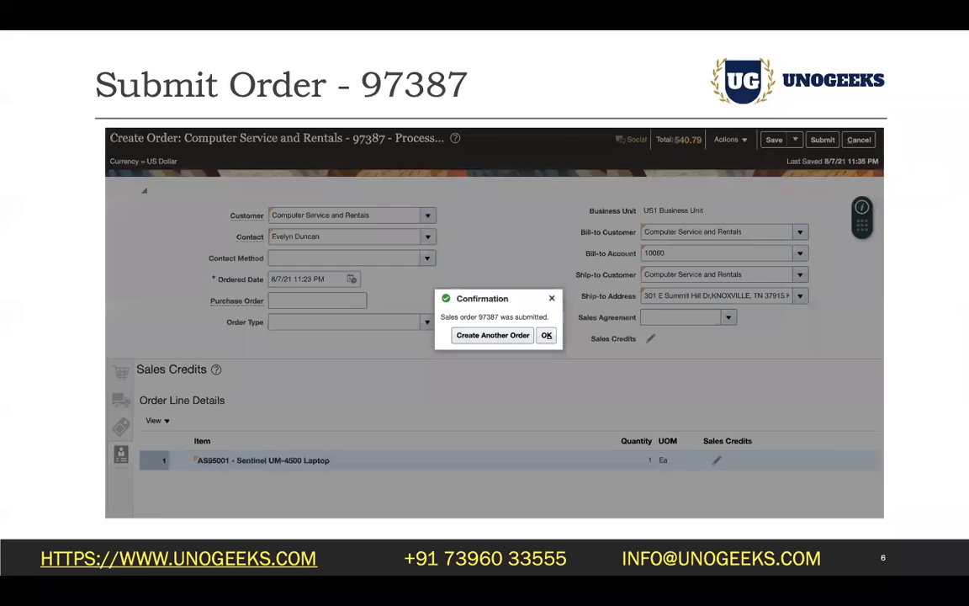
{"action": "key", "text": "Right"}
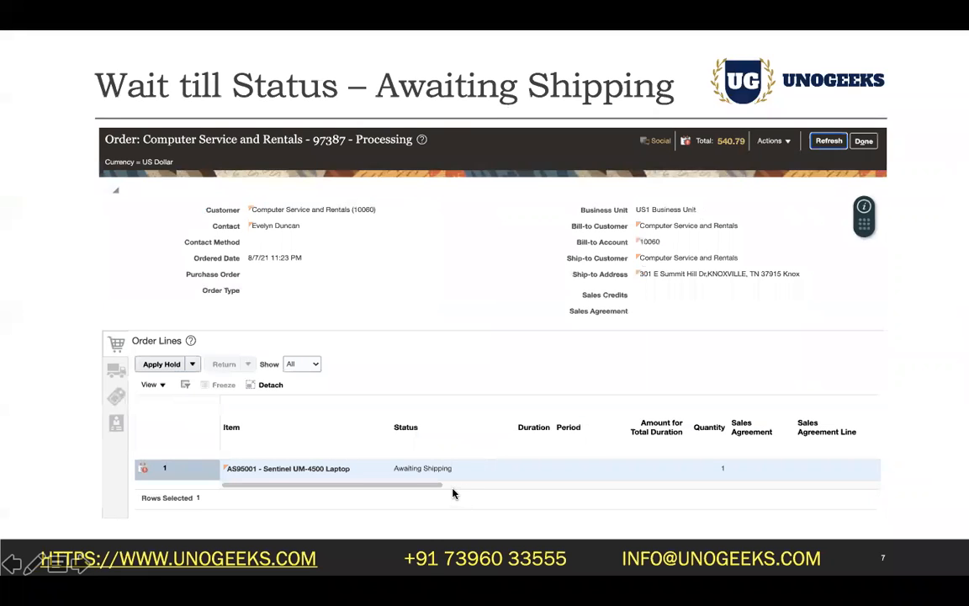
{"action": "key", "text": "ctrl+Right"}
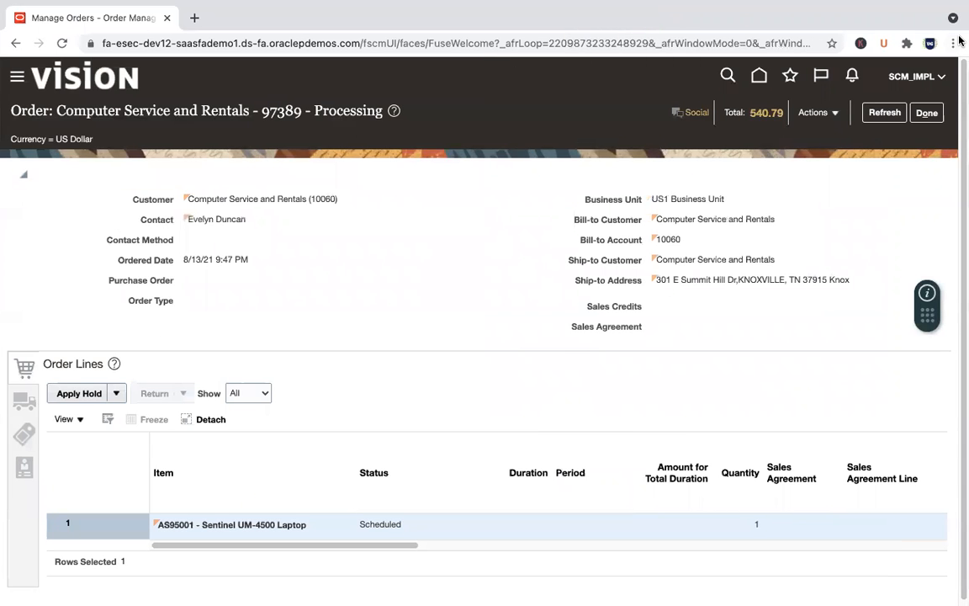
Keep refreshing the order until the status of its laptop line reaches Awaiting Shipping.
{"action": "left_click", "coordinate": [886, 118]}
{"action": "left_click", "coordinate": [888, 121]}
{"action": "left_click", "coordinate": [889, 122]}
{"action": "left_click", "coordinate": [888, 122]}
{"action": "left_click", "coordinate": [888, 122]}
{"action": "left_click", "coordinate": [888, 122]}
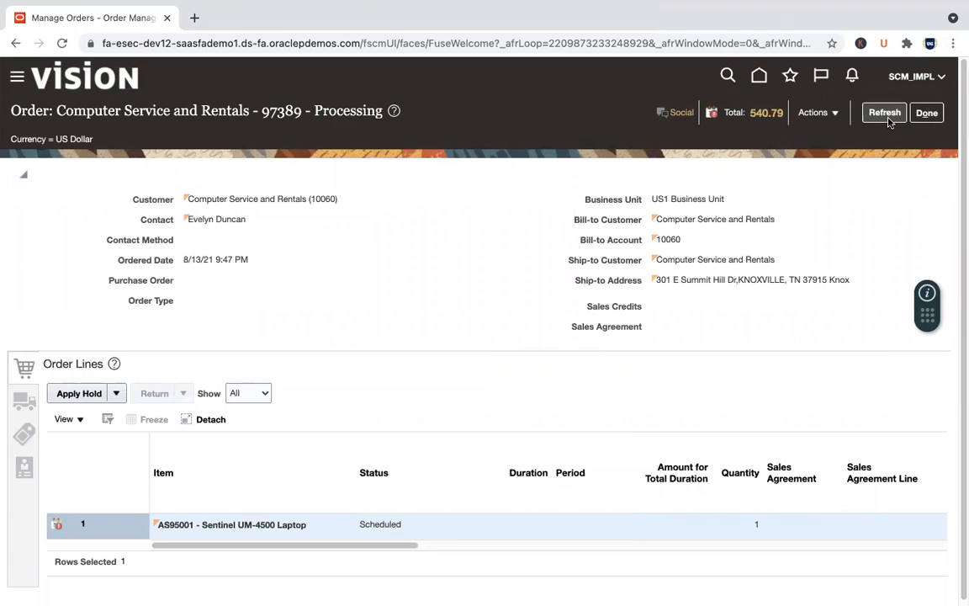
{"action": "left_click", "coordinate": [888, 122]}
{"action": "left_click", "coordinate": [888, 122]}
{"action": "left_click", "coordinate": [888, 122]}
{"action": "left_click", "coordinate": [836, 115]}
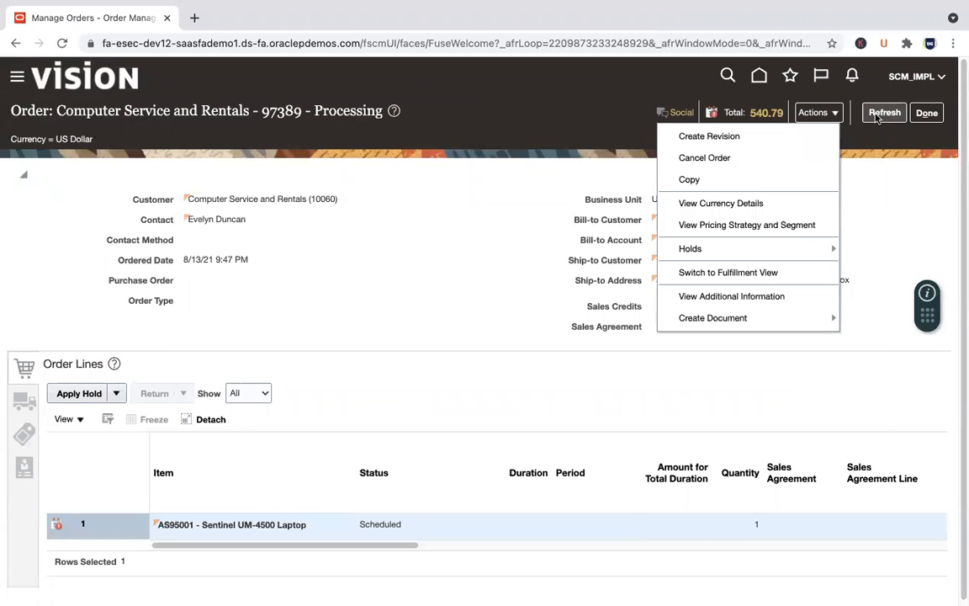
{"action": "left_click", "coordinate": [878, 118]}
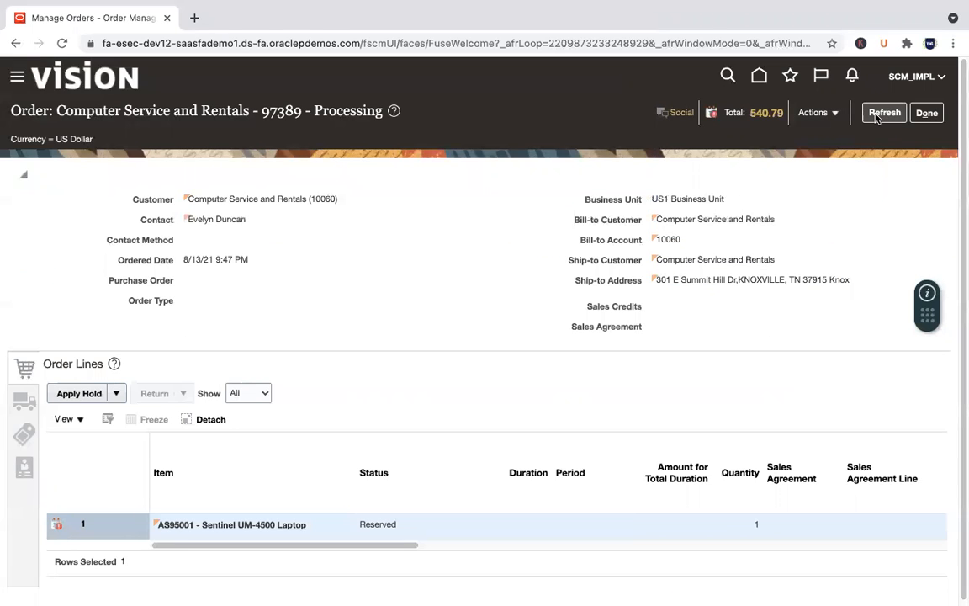
{"action": "left_click", "coordinate": [878, 114]}
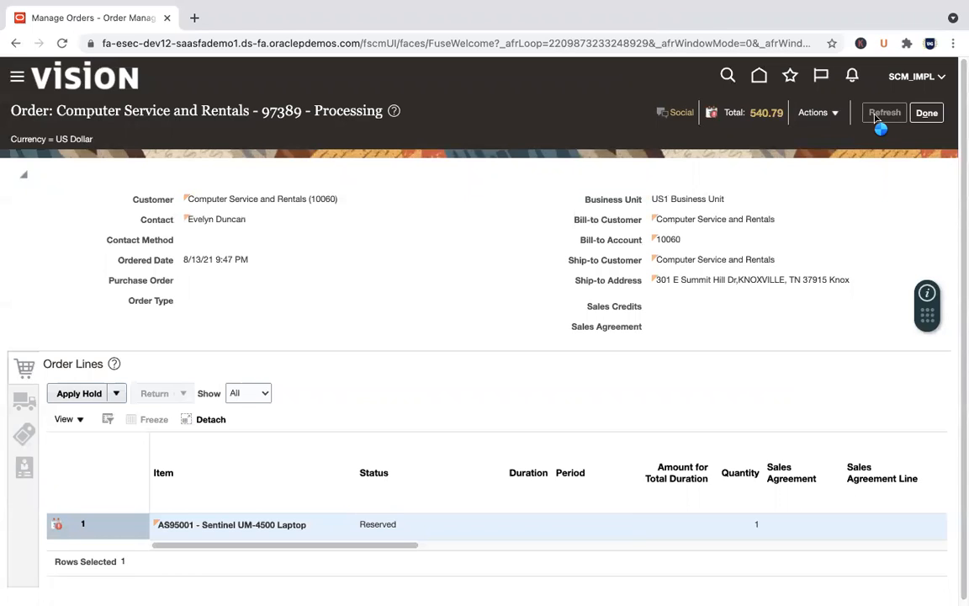
{"action": "left_click", "coordinate": [878, 116]}
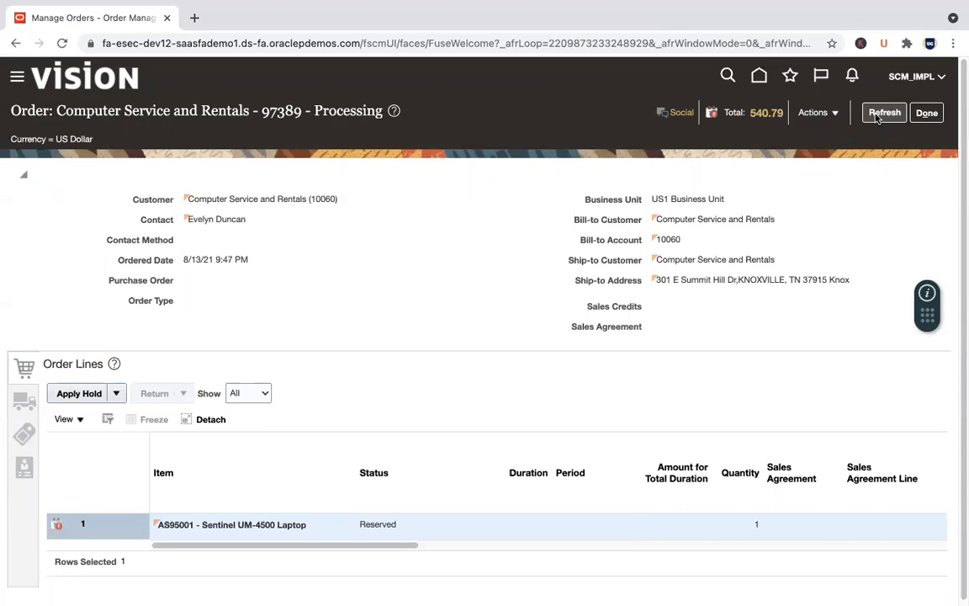
{"action": "left_click", "coordinate": [877, 117]}
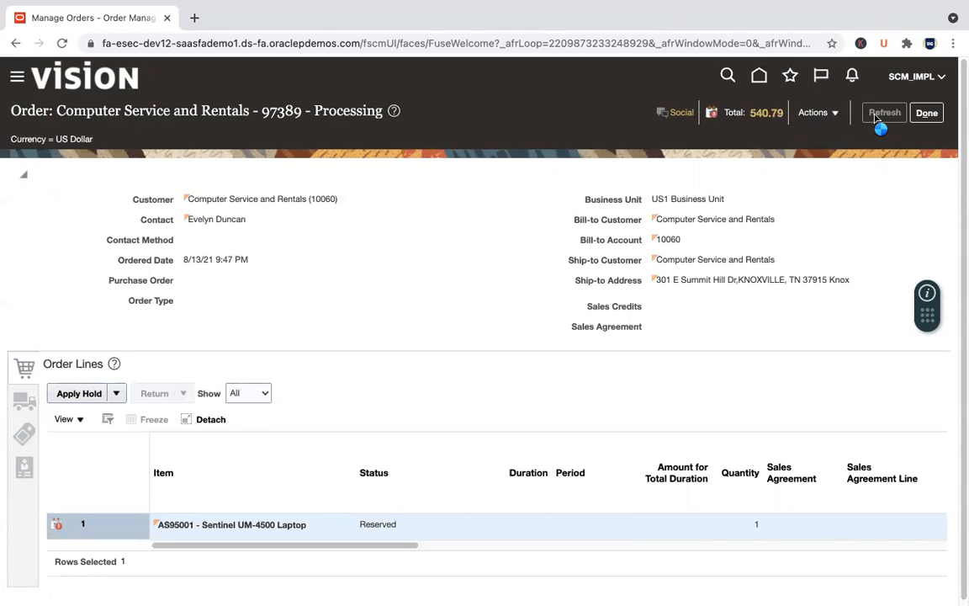
{"action": "left_click", "coordinate": [877, 117]}
{"action": "left_click", "coordinate": [877, 117]}
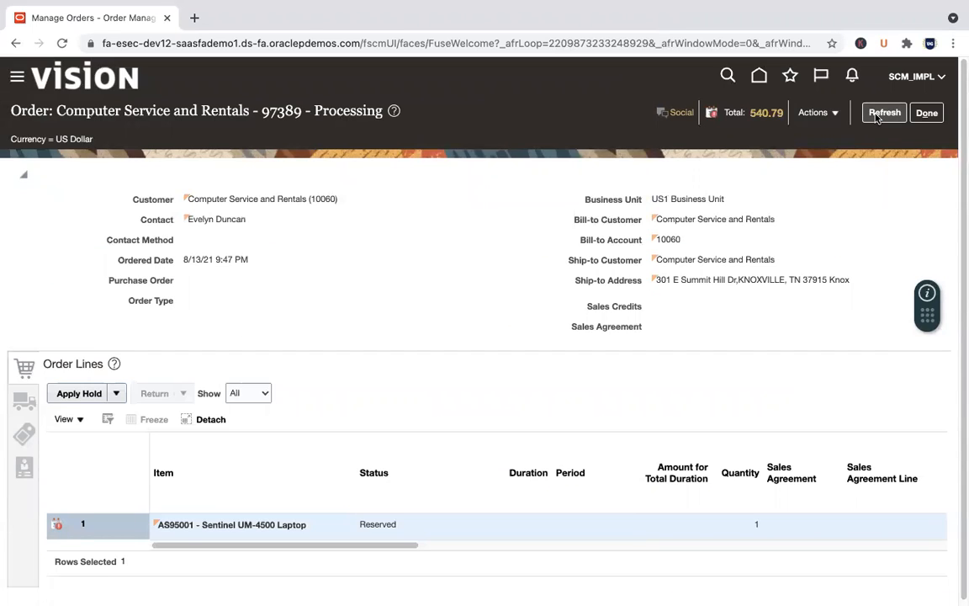
{"action": "left_click", "coordinate": [877, 117]}
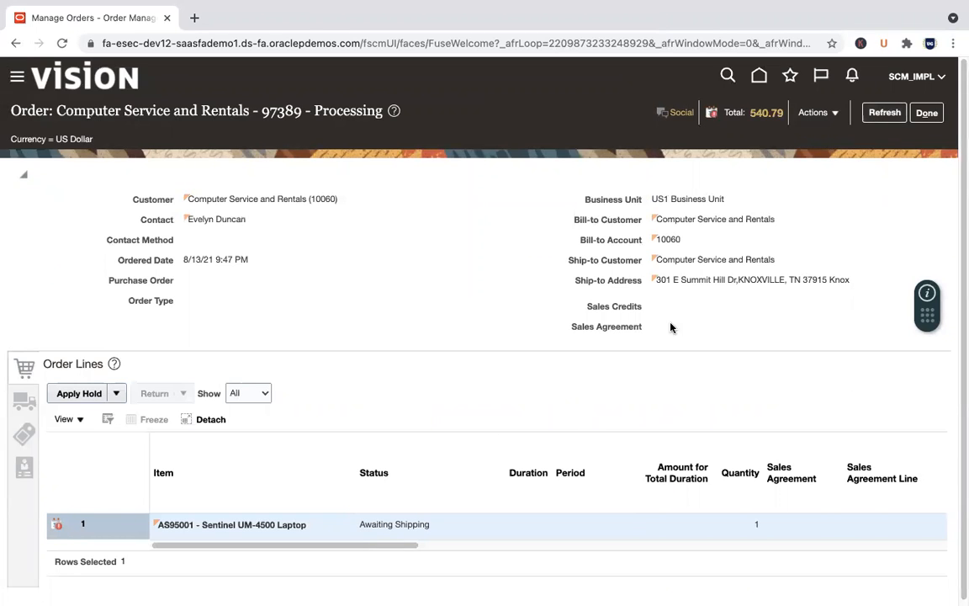
Close the order and open Inventory Management in the Supply Chain area from the home page.
{"action": "left_click", "coordinate": [927, 114]}
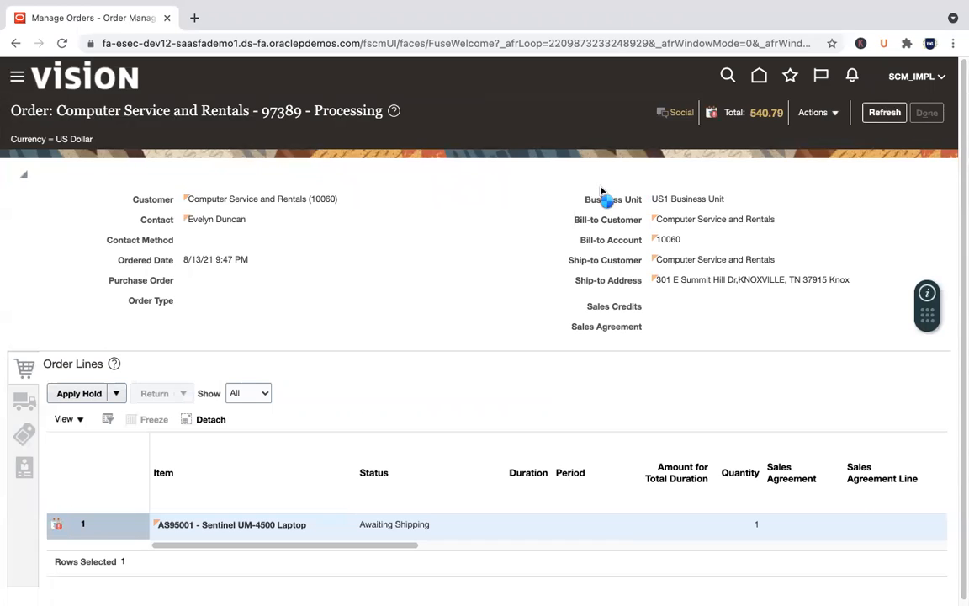
{"action": "left_click", "coordinate": [756, 76]}
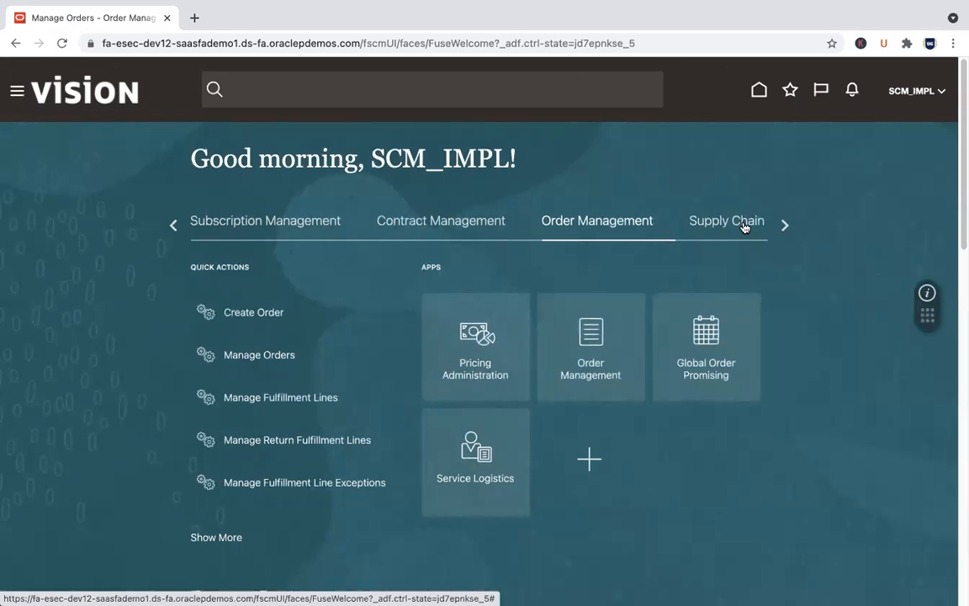
{"action": "left_click", "coordinate": [744, 226]}
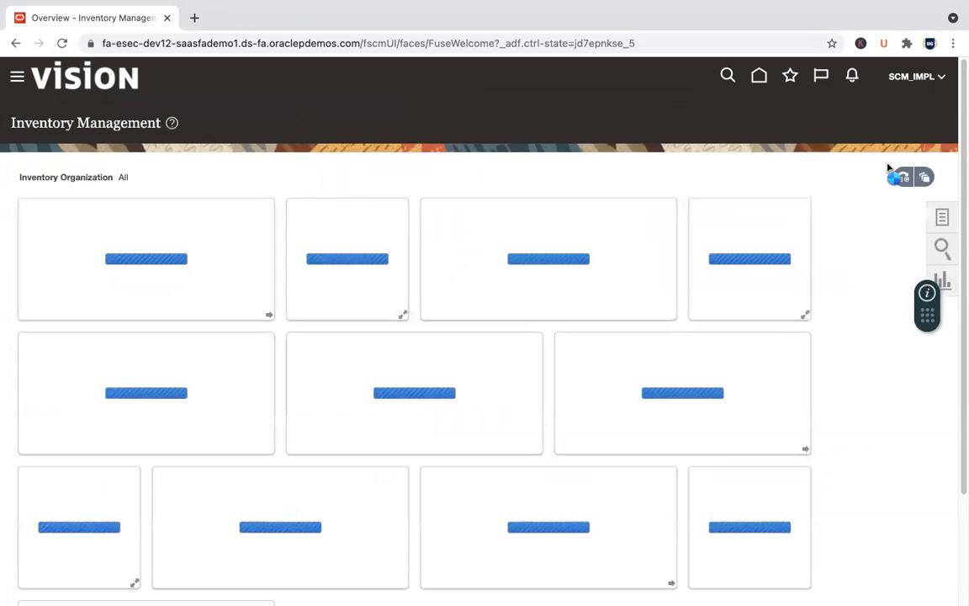
Show the Shipments tasks in Inventory Management and open Manage Shipment Lines.
{"action": "left_click", "coordinate": [943, 218]}
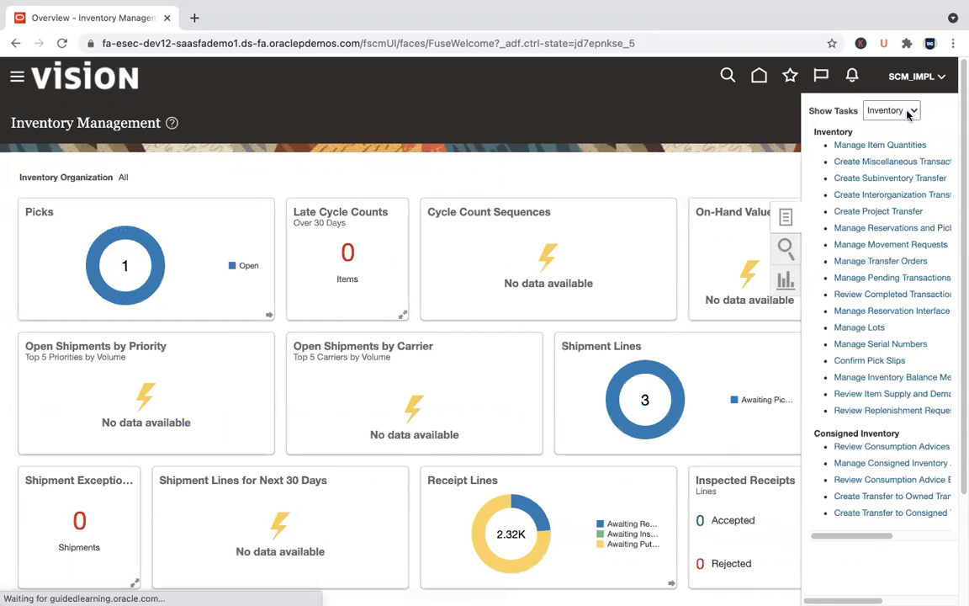
{"action": "left_click", "coordinate": [907, 111]}
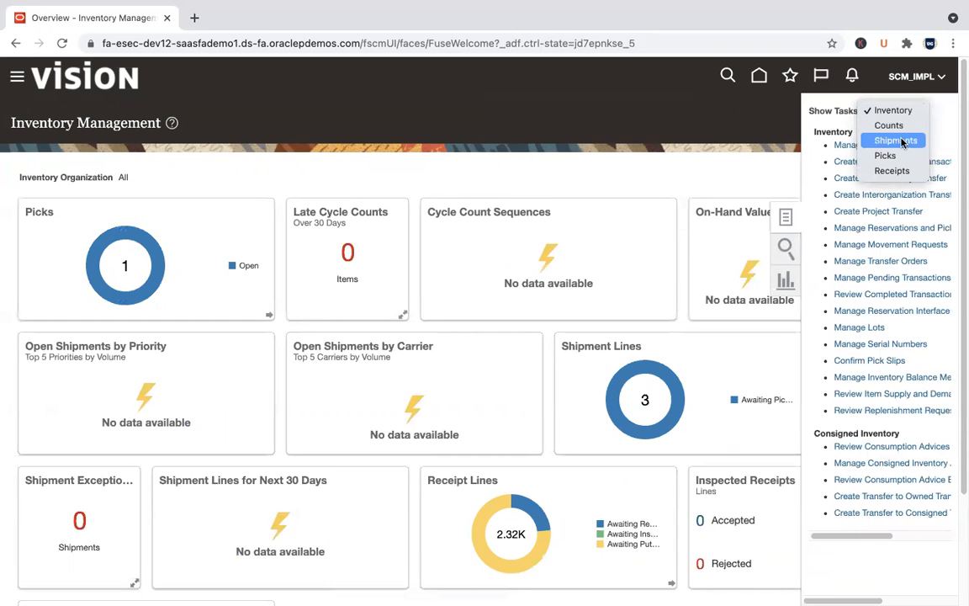
{"action": "left_click", "coordinate": [896, 141]}
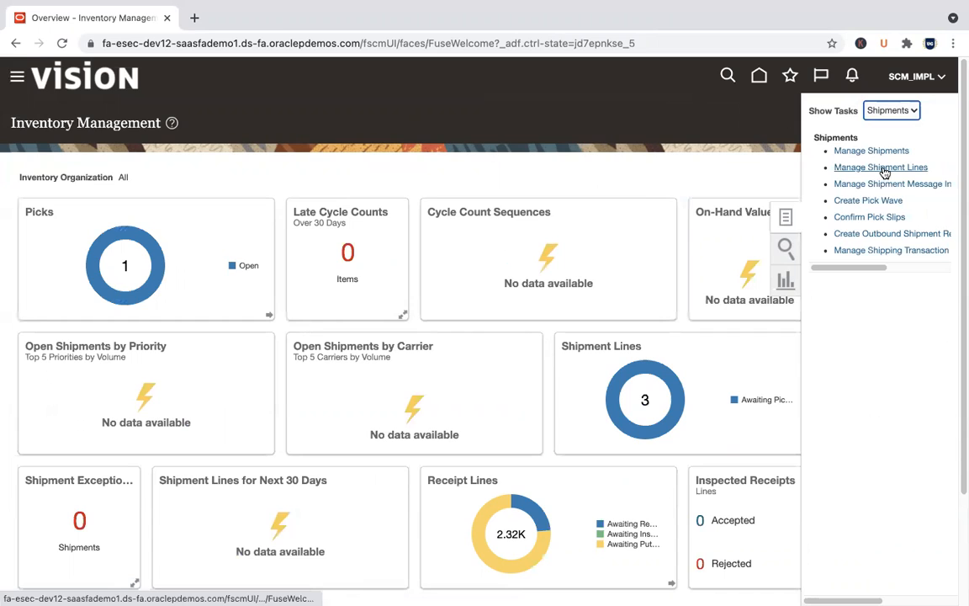
{"action": "left_click", "coordinate": [884, 171]}
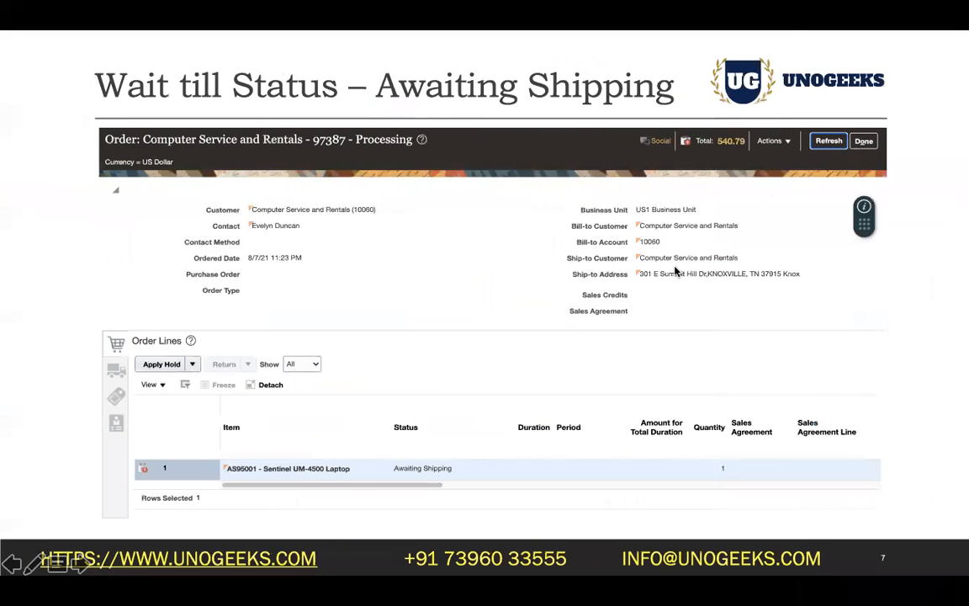
Check the slideshow's Shipment Lines and Order search slide in PowerPoint, and return to the Inventory Management overview in the browser.
{"action": "key", "text": "Right"}
{"action": "key", "text": "Right"}
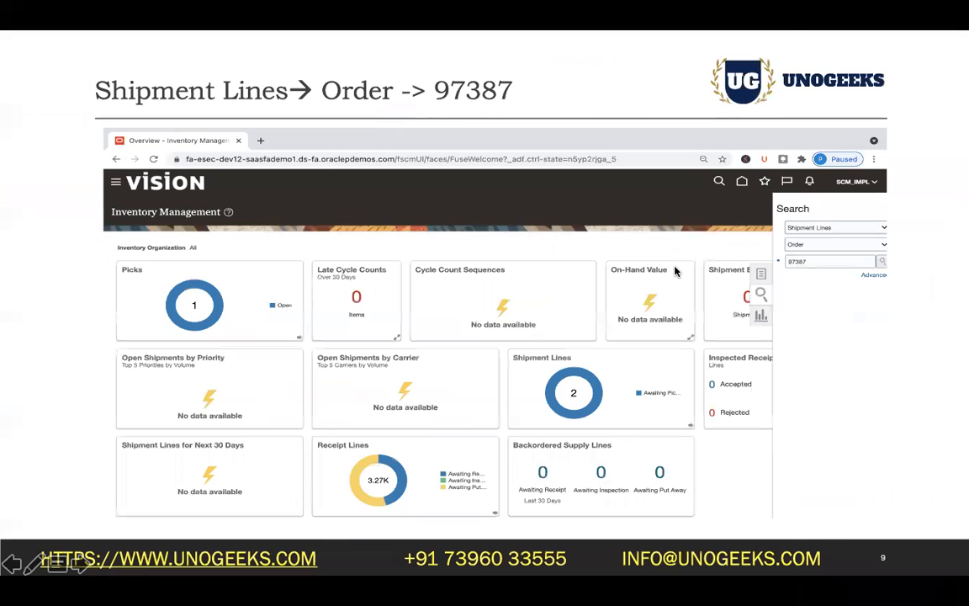
{"action": "key", "text": "ctrl+Right"}
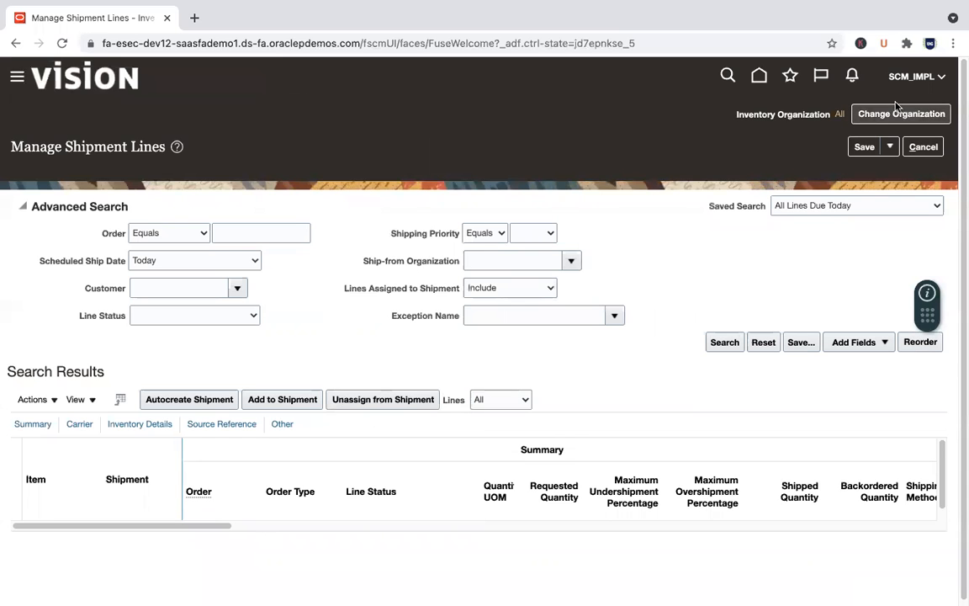
{"action": "key", "text": "ctrl+Left"}
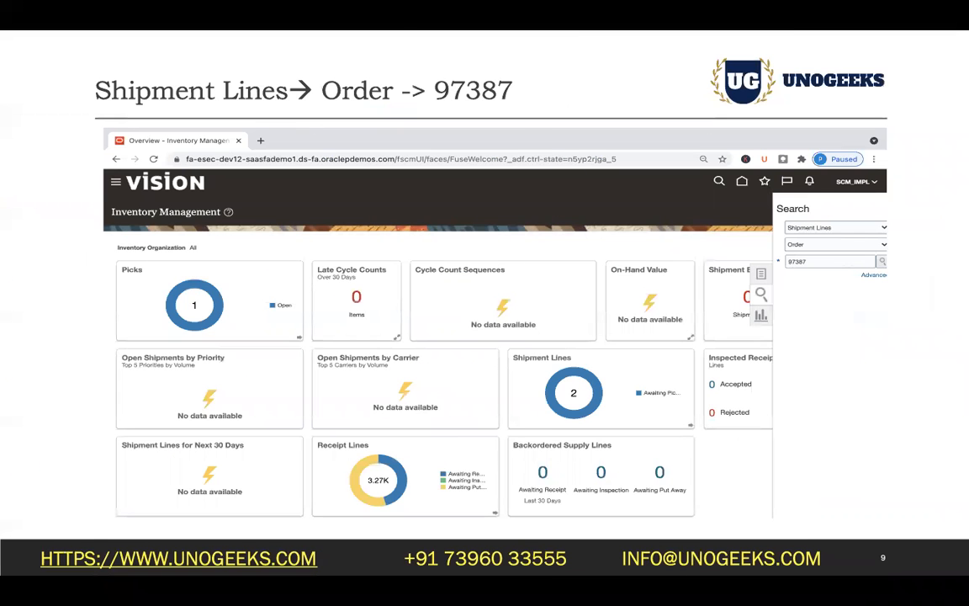
{"action": "key", "text": "ctrl+Right"}
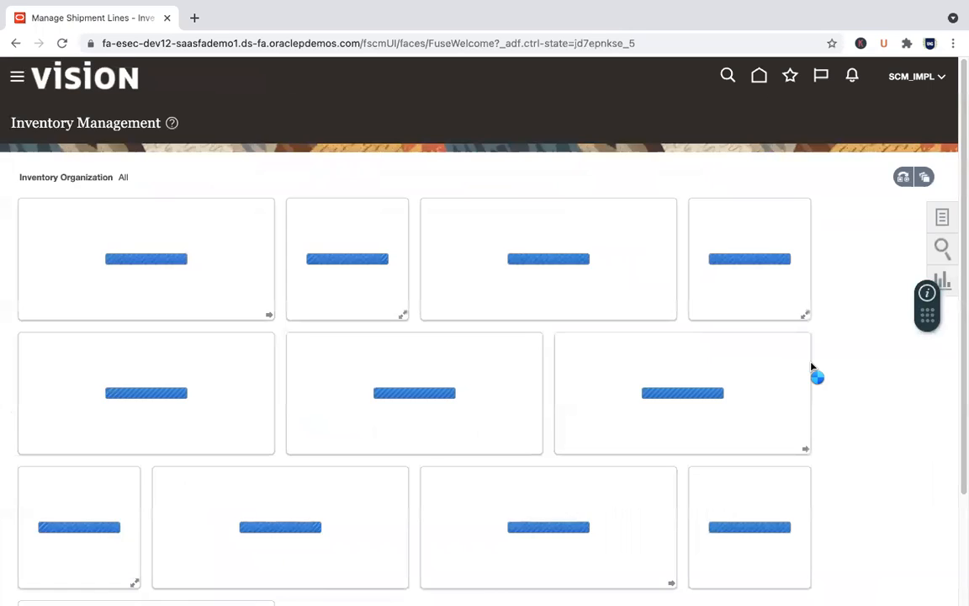
Search Inventory Management for Shipment Lines by Order, using the submitted sales order's number, to open its shipment line.
{"action": "left_click", "coordinate": [940, 250]}
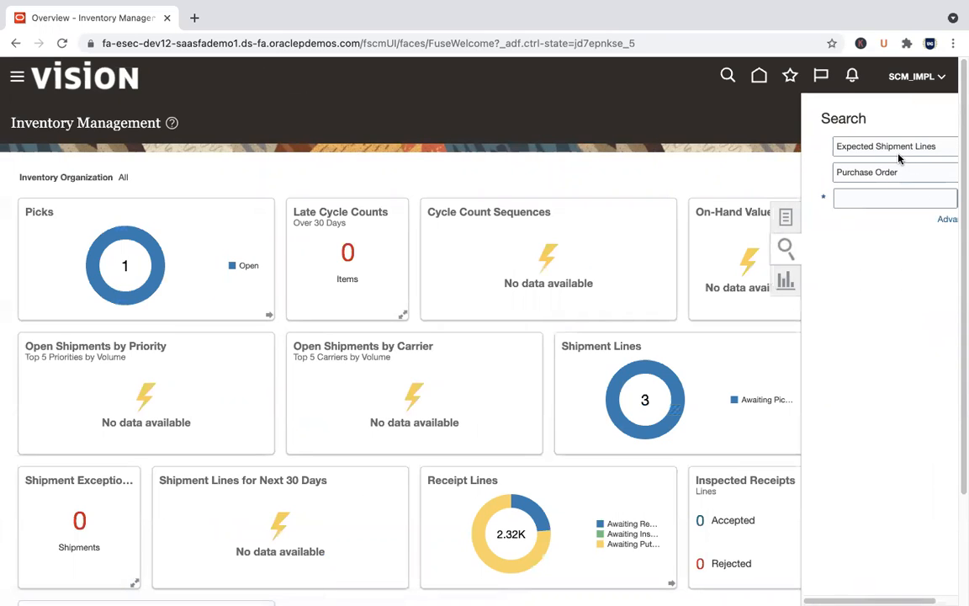
{"action": "left_click", "coordinate": [898, 157]}
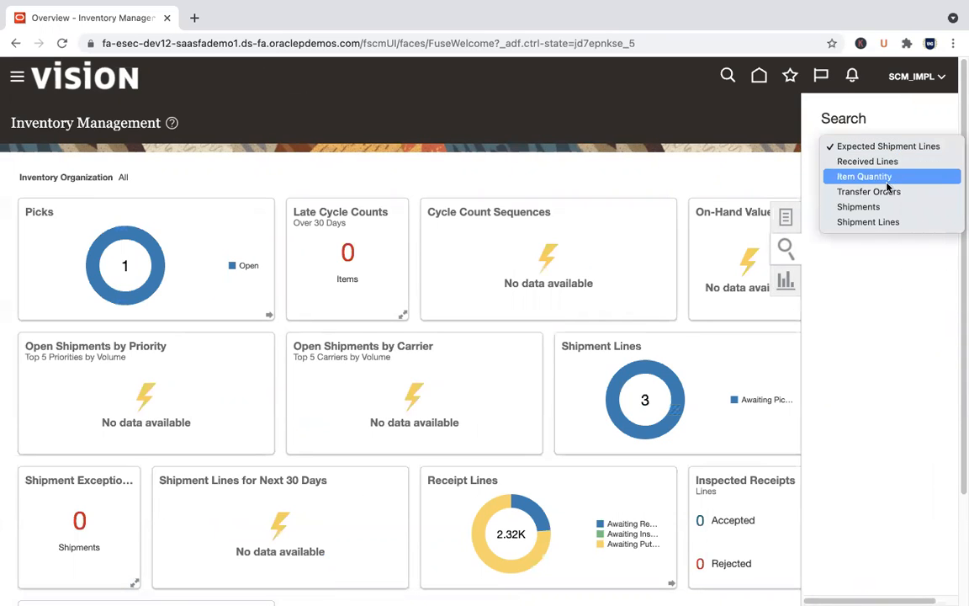
{"action": "left_click", "coordinate": [879, 223]}
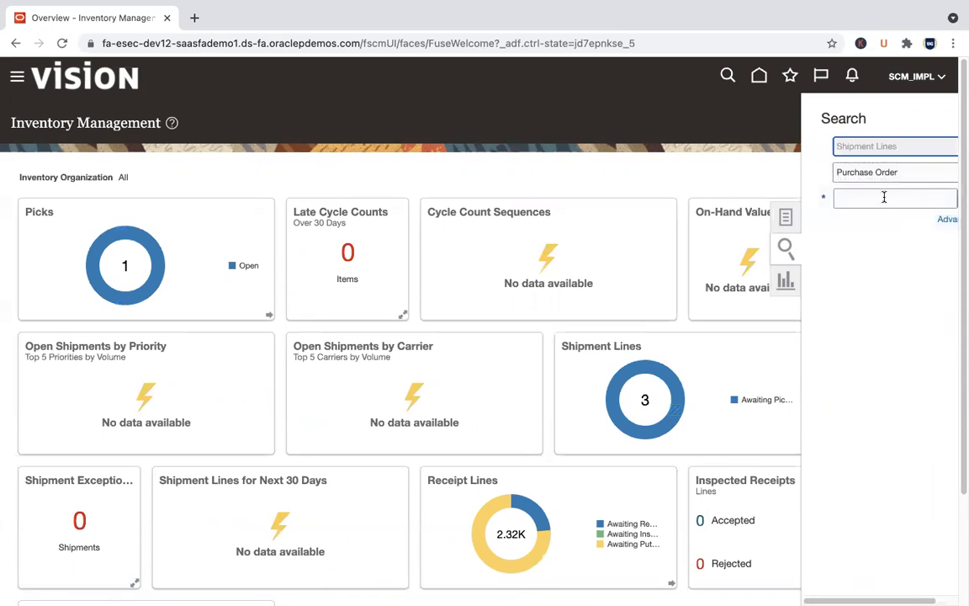
{"action": "left_click", "coordinate": [881, 174]}
{"action": "left_click", "coordinate": [875, 158]}
{"action": "left_click", "coordinate": [867, 192]}
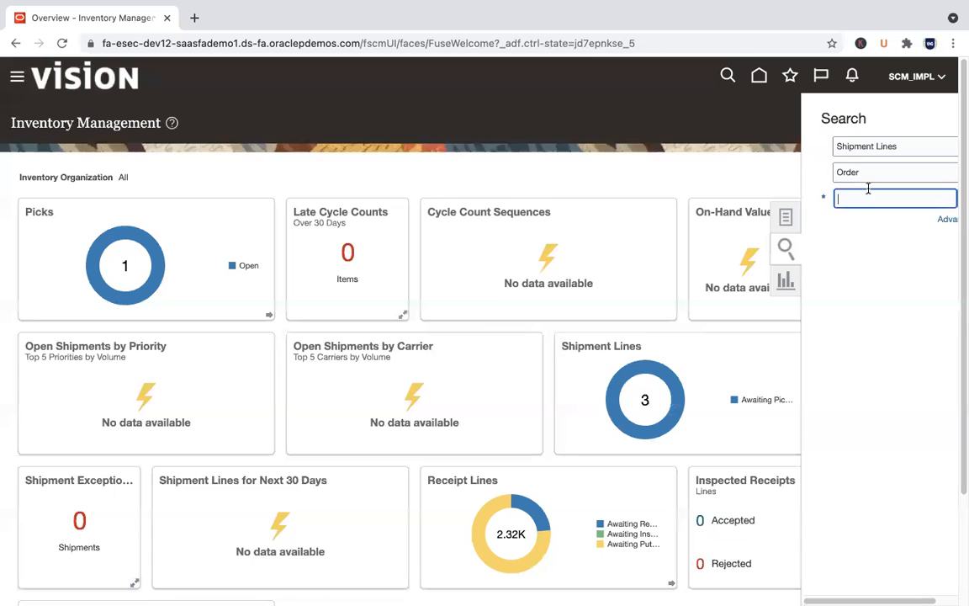
{"action": "type", "text": "97889"}
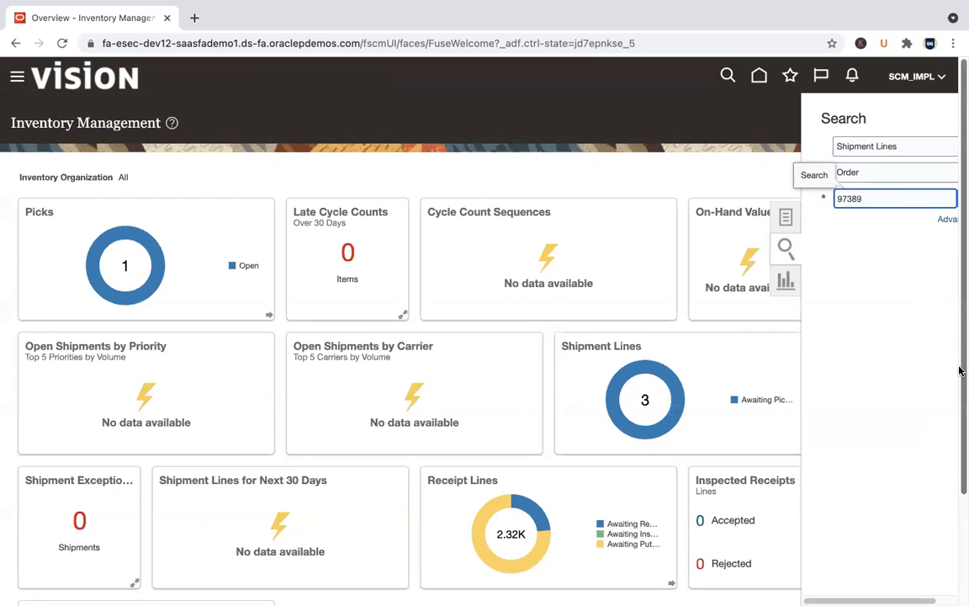
{"action": "left_click_drag", "start_coordinate": [958, 378], "coordinate": [958, 389]}
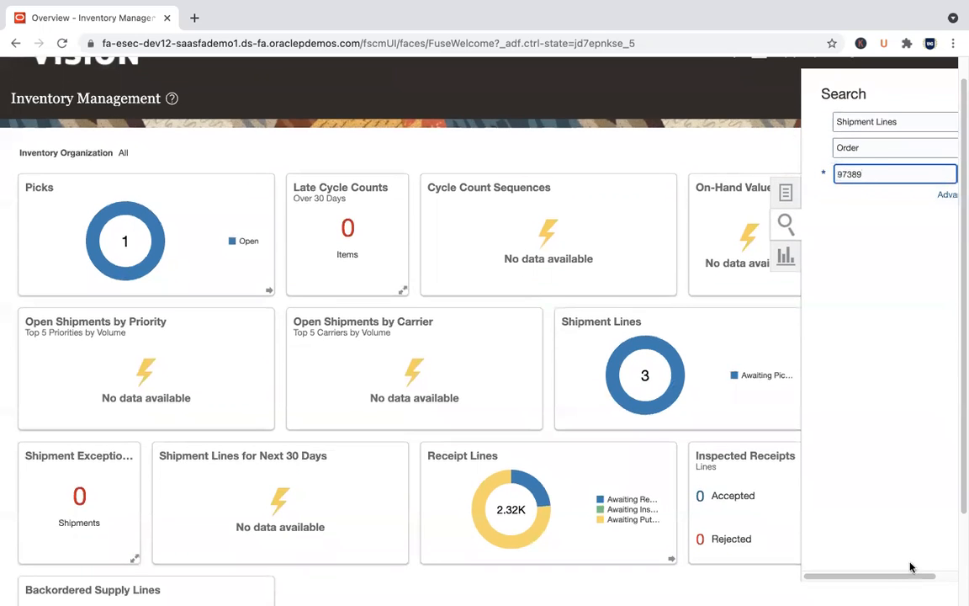
{"action": "left_click_drag", "start_coordinate": [904, 578], "coordinate": [960, 575]}
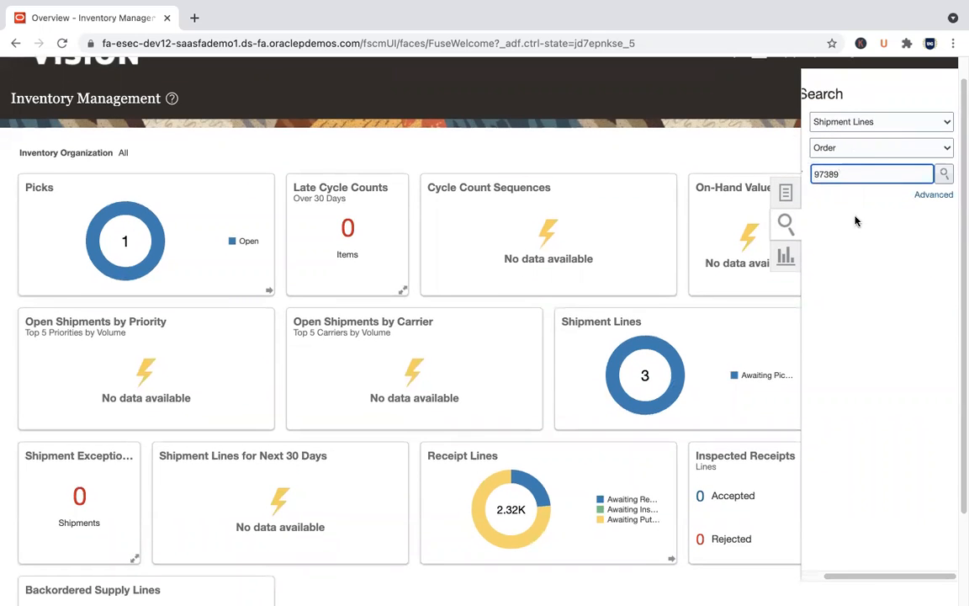
{"action": "left_click", "coordinate": [942, 174]}
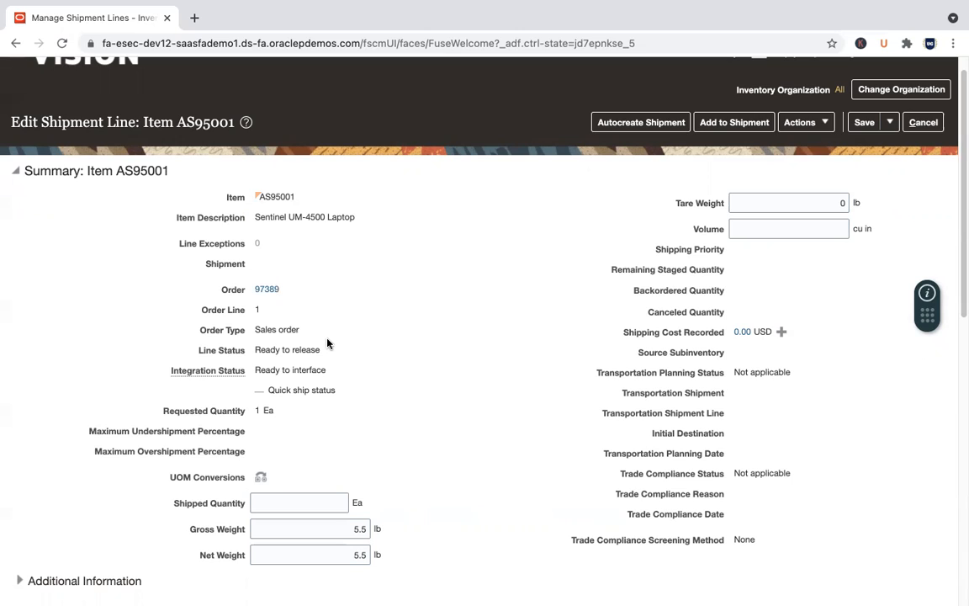
Pick release the shipment line for item AS95001 and dismiss the confirmation.
{"action": "left_click", "coordinate": [812, 122]}
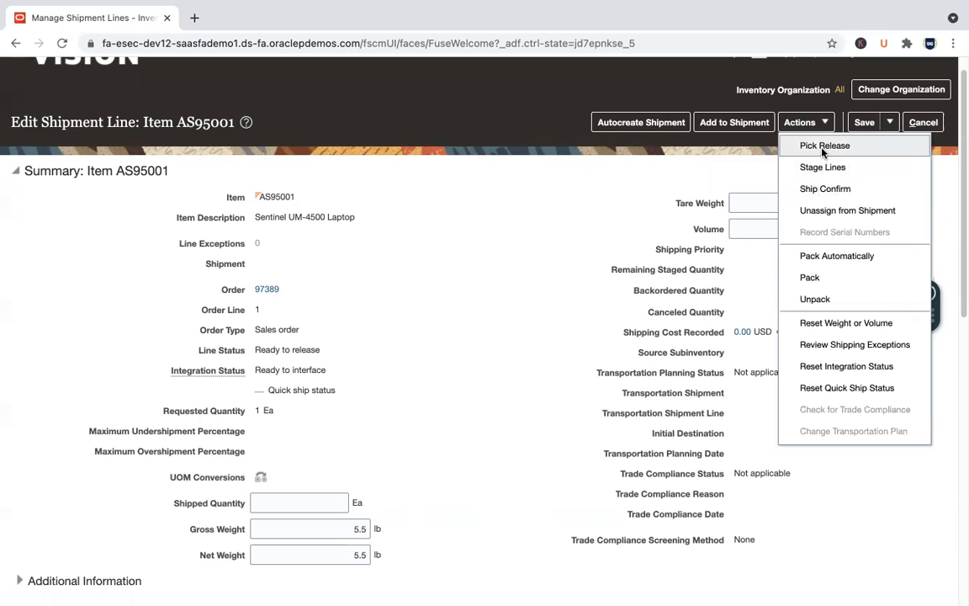
{"action": "left_click", "coordinate": [822, 147]}
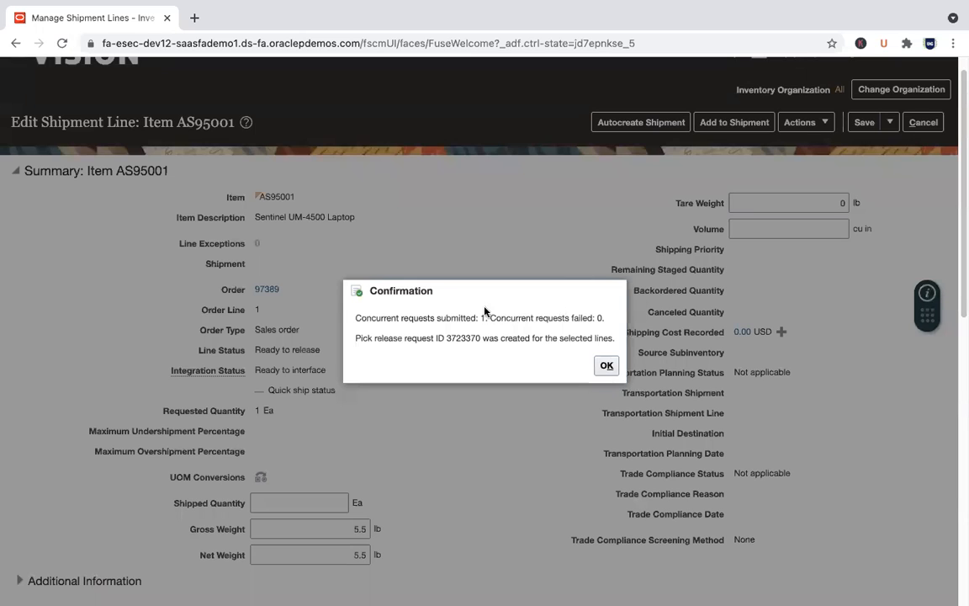
{"action": "left_click", "coordinate": [613, 365]}
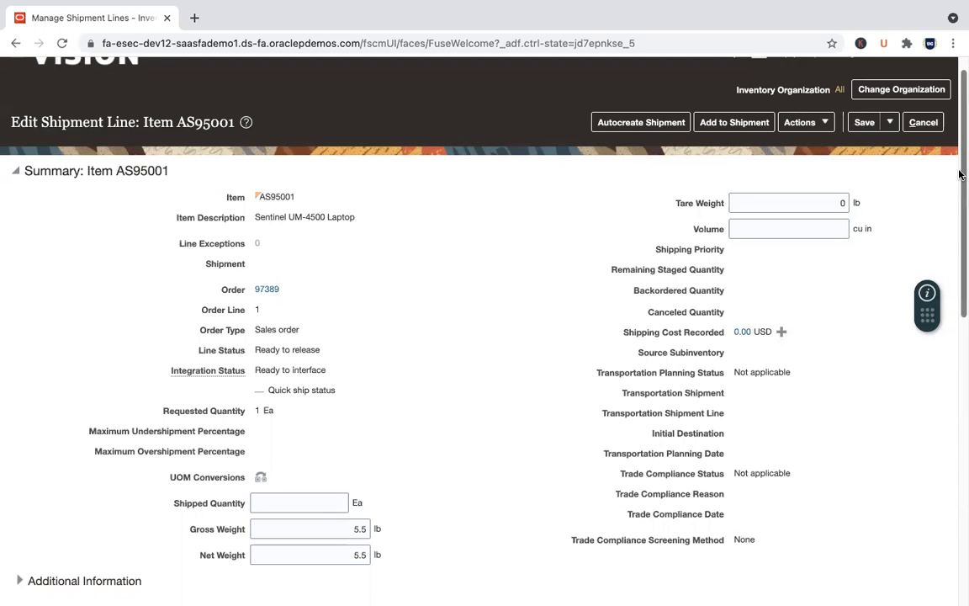
Try to reload the AS95001 shipment line's edit page, and return to the Manage Shipment Lines search results.
{"action": "scroll", "coordinate": [959, 174], "scroll_direction": "up", "scroll_amount": 2}
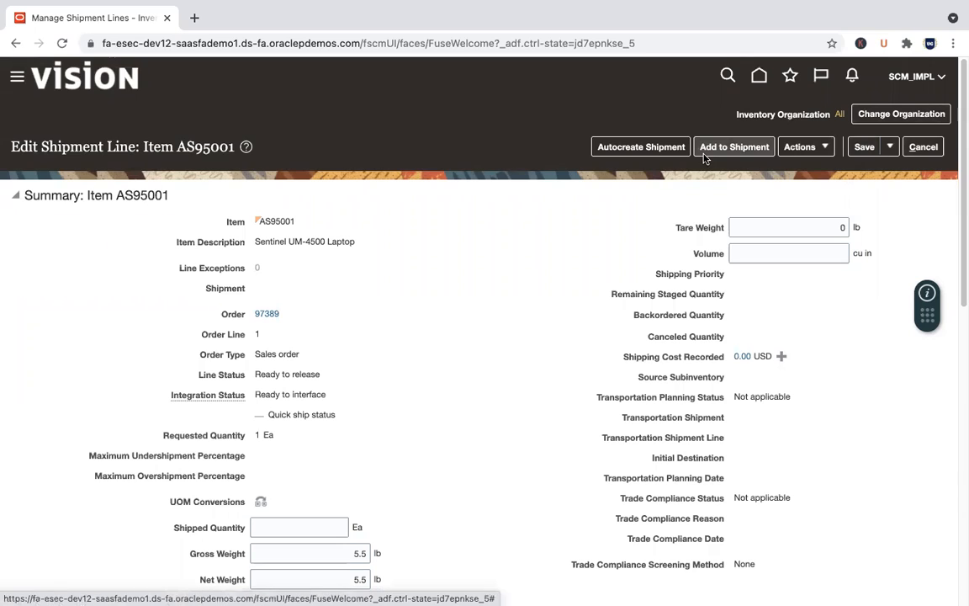
{"action": "left_click", "coordinate": [62, 45]}
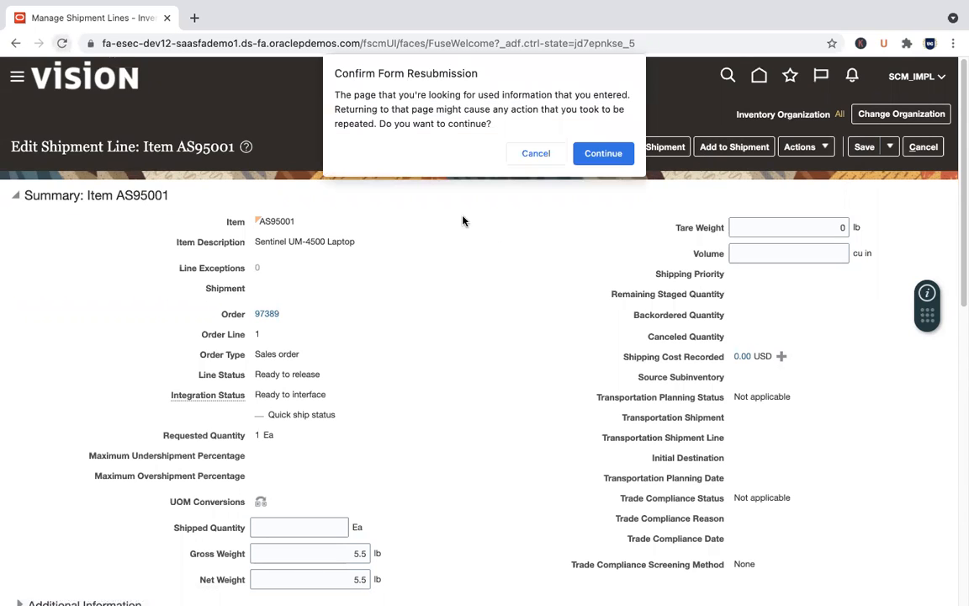
{"action": "left_click", "coordinate": [603, 154]}
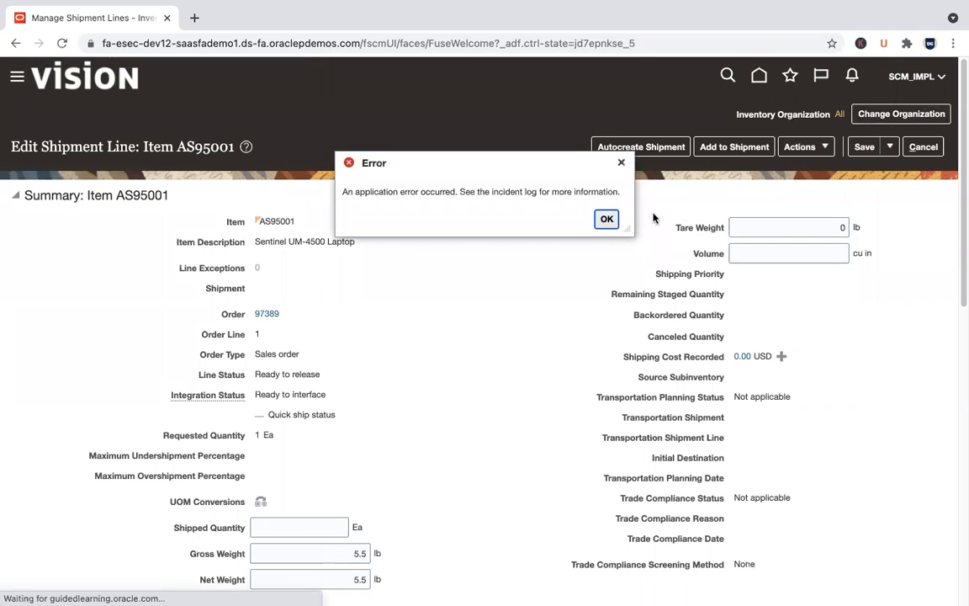
{"action": "left_click", "coordinate": [606, 219]}
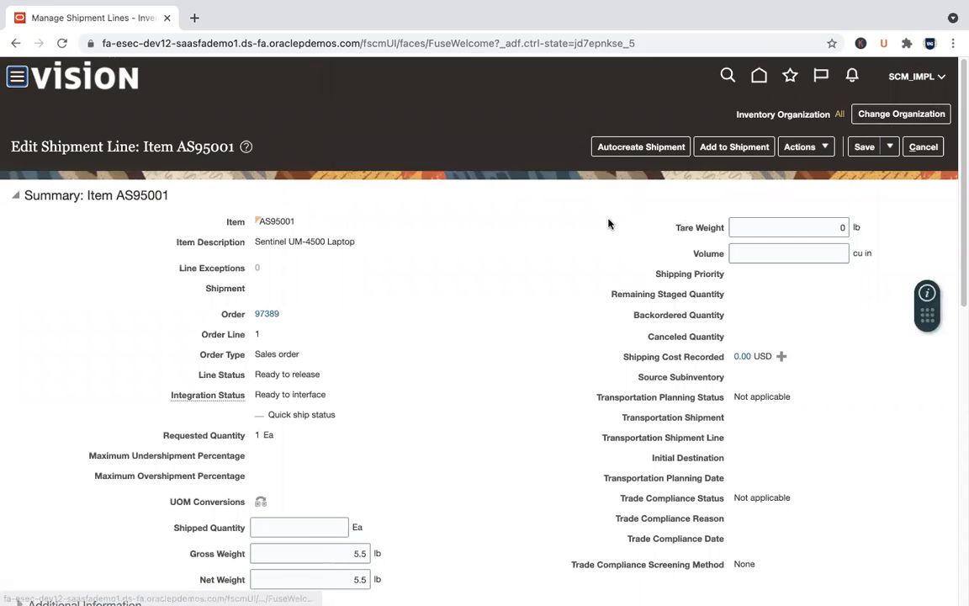
{"action": "left_click", "coordinate": [922, 147]}
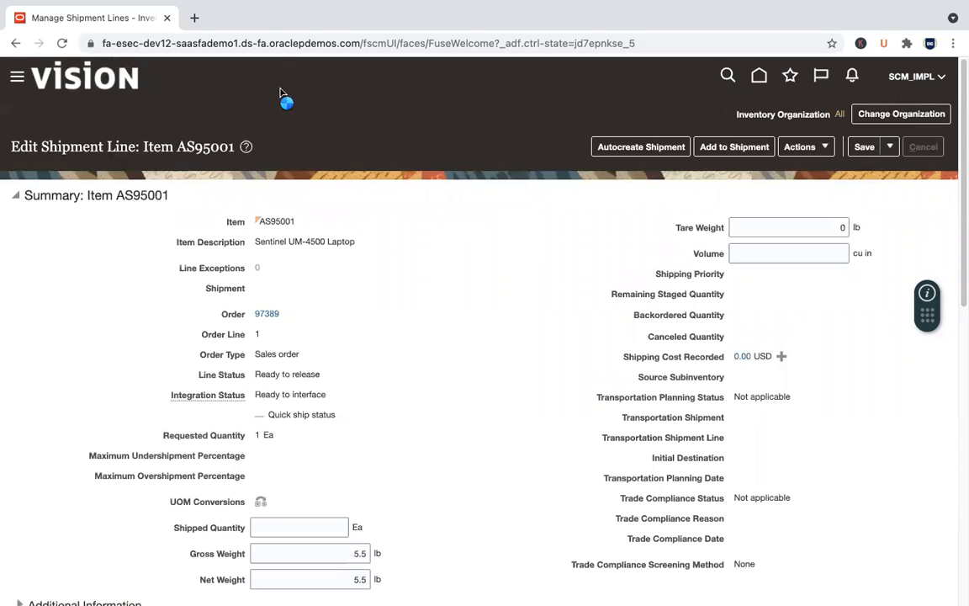
{"action": "left_click", "coordinate": [250, 42]}
{"action": "left_click", "coordinate": [308, 47]}
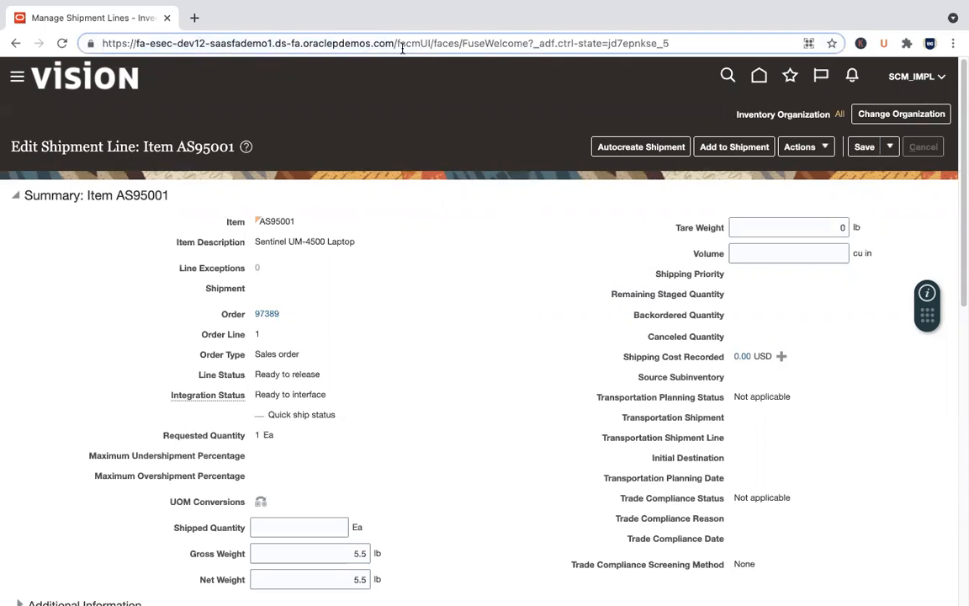
{"action": "left_click_drag", "start_coordinate": [394, 42], "coordinate": [113, 51]}
{"action": "key", "text": "super+c"}
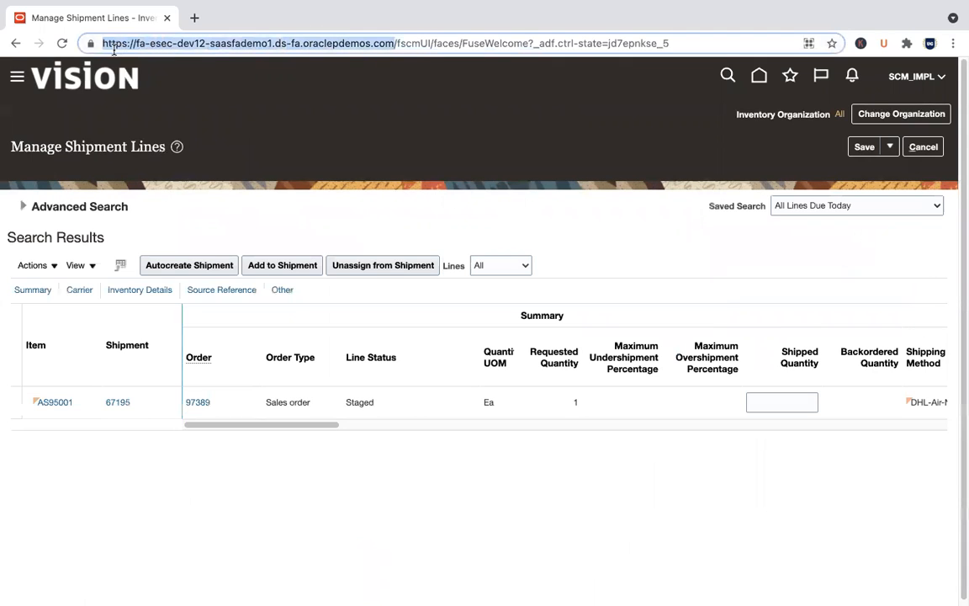
{"action": "left_click", "coordinate": [396, 188]}
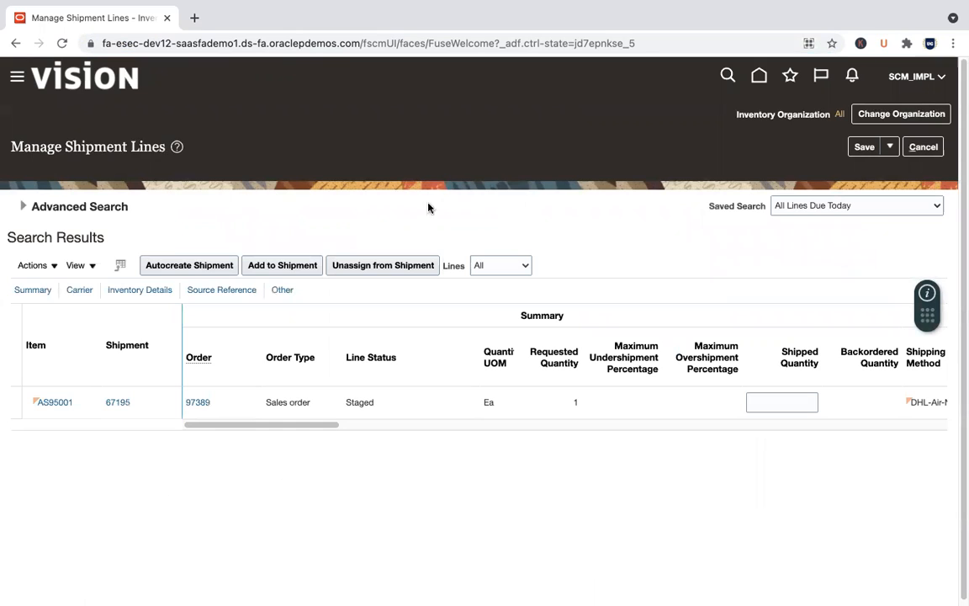
{"action": "mouse_move", "coordinate": [269, 589]}
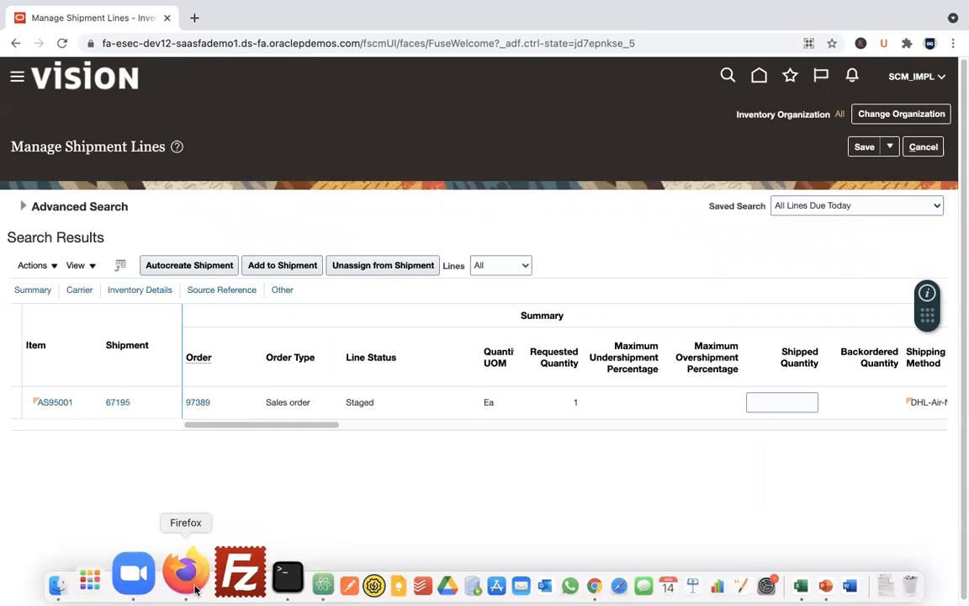
{"action": "left_click", "coordinate": [187, 575]}
{"action": "key", "text": "super+v"}
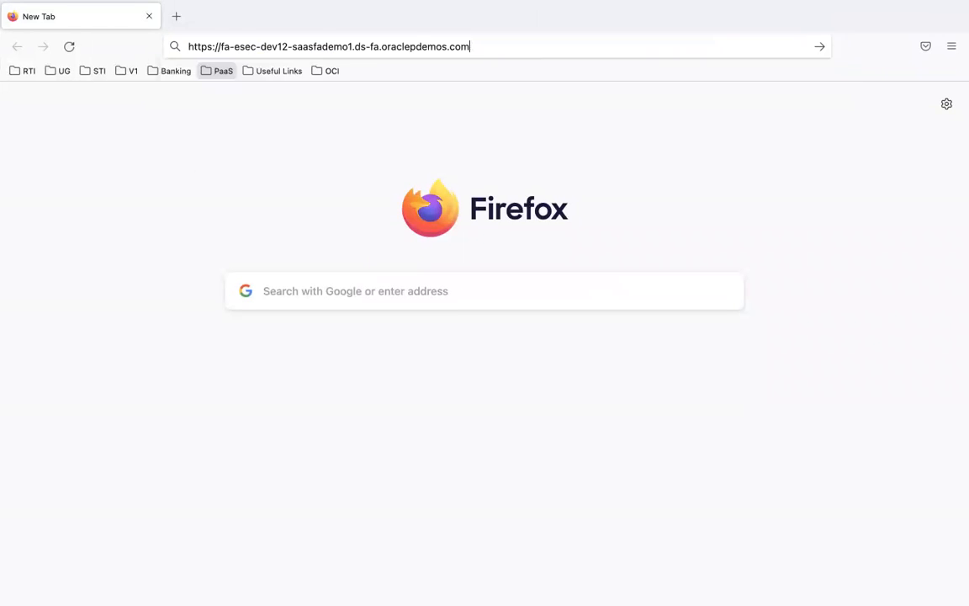
{"action": "key", "text": "Return"}
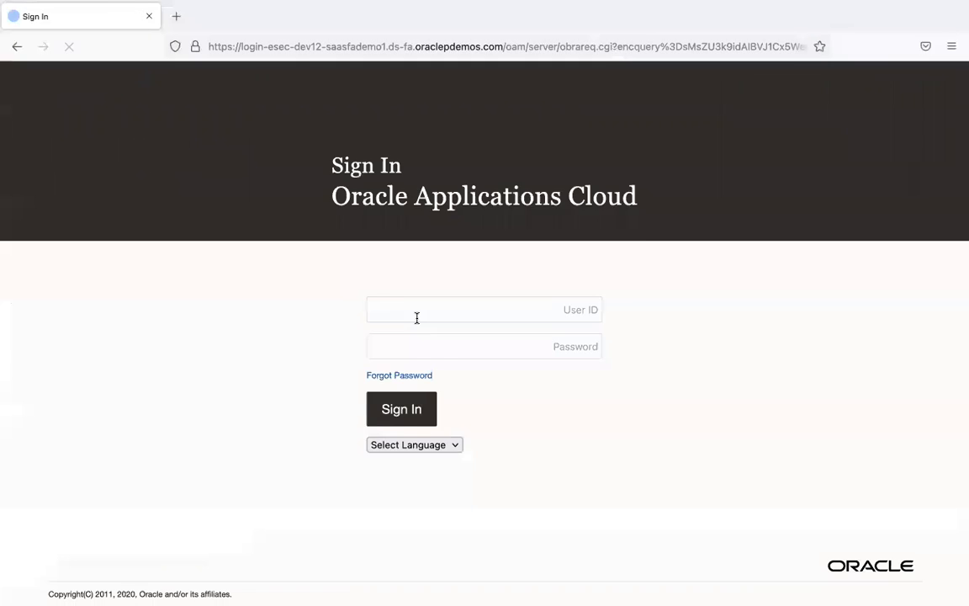
Fill in the sign-in form with this website's saved fin_impl login, including the account password.
{"action": "left_click", "coordinate": [417, 318]}
{"action": "type", "text": "sc"}
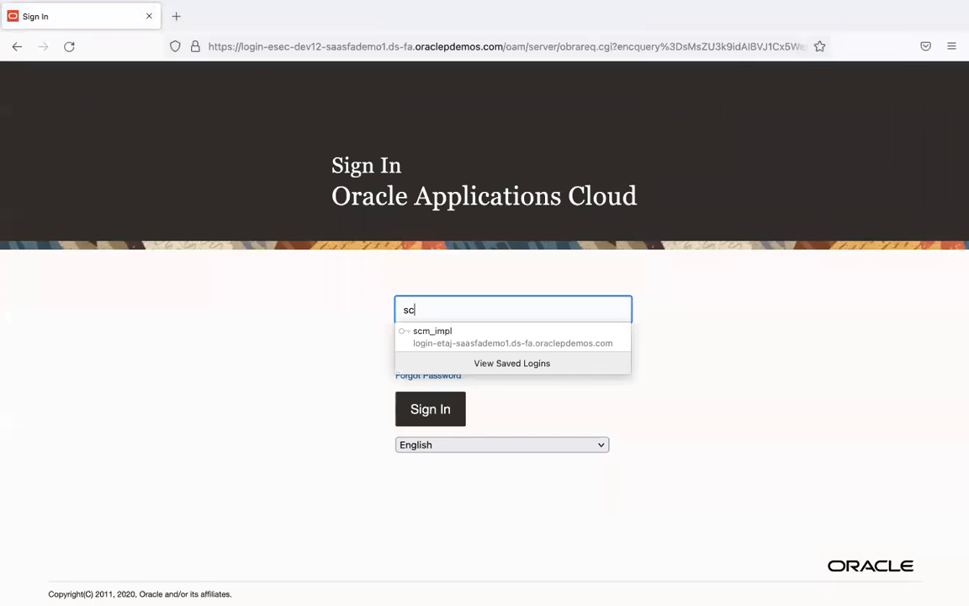
{"action": "key", "text": "BackSpace"}
{"action": "key", "text": "BackSpace"}
{"action": "type", "text": "fi"}
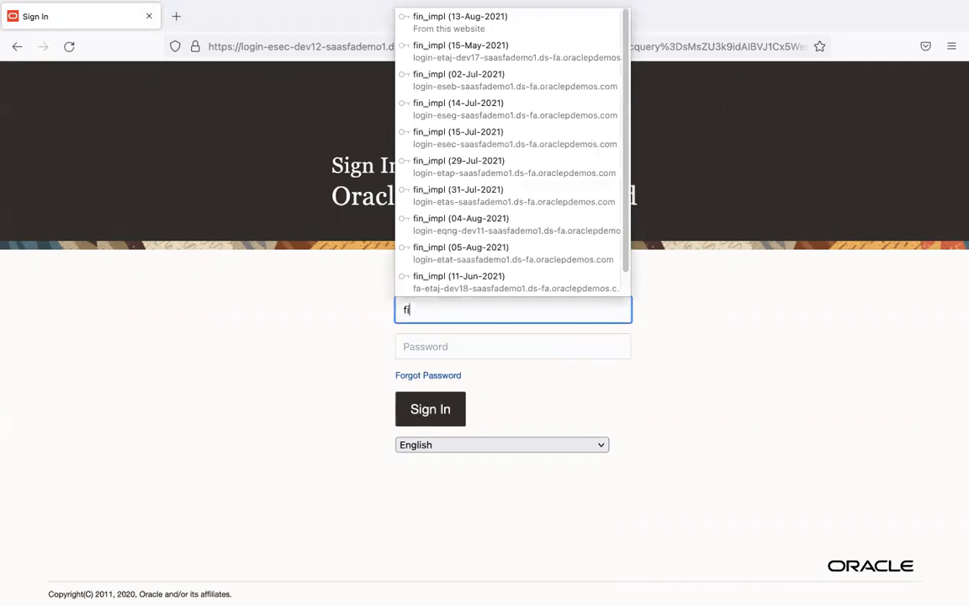
{"action": "type", "text": "n_"}
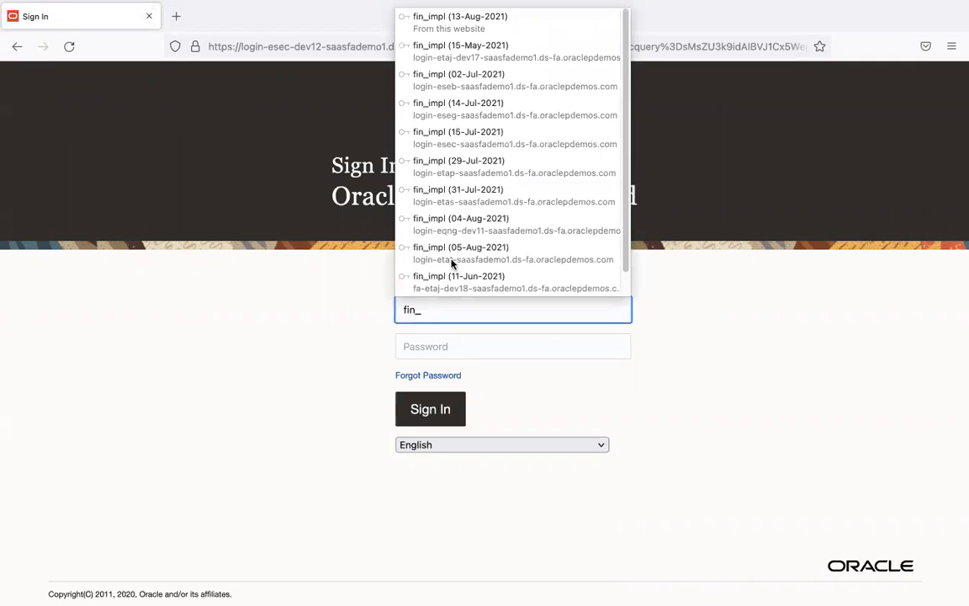
{"action": "left_click", "coordinate": [486, 24]}
{"action": "left_click", "coordinate": [416, 311]}
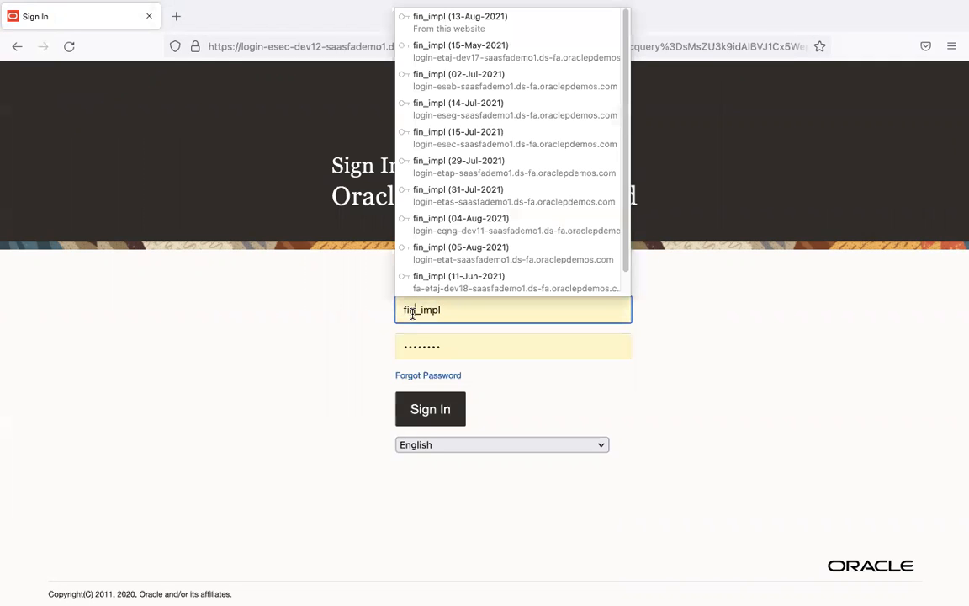
Change the user ID to scm_impl, sign in to Oracle Applications Cloud, and save the login in Firefox.
{"action": "key", "text": "BackSpace"}
{"action": "key", "text": "BackSpace"}
{"action": "key", "text": "BackSpace"}
{"action": "type", "text": "scm"}
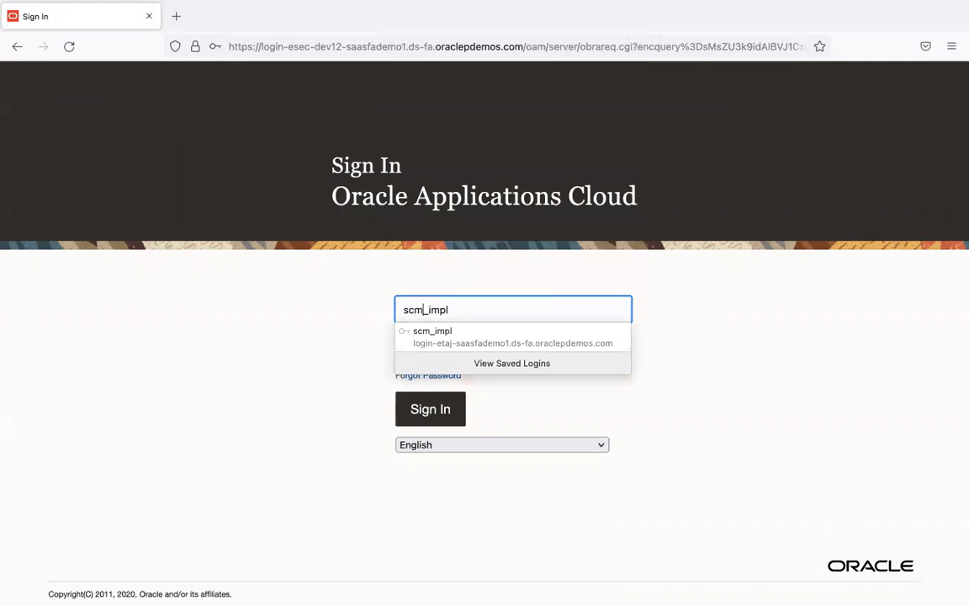
{"action": "left_click", "coordinate": [887, 276]}
{"action": "left_click", "coordinate": [459, 412]}
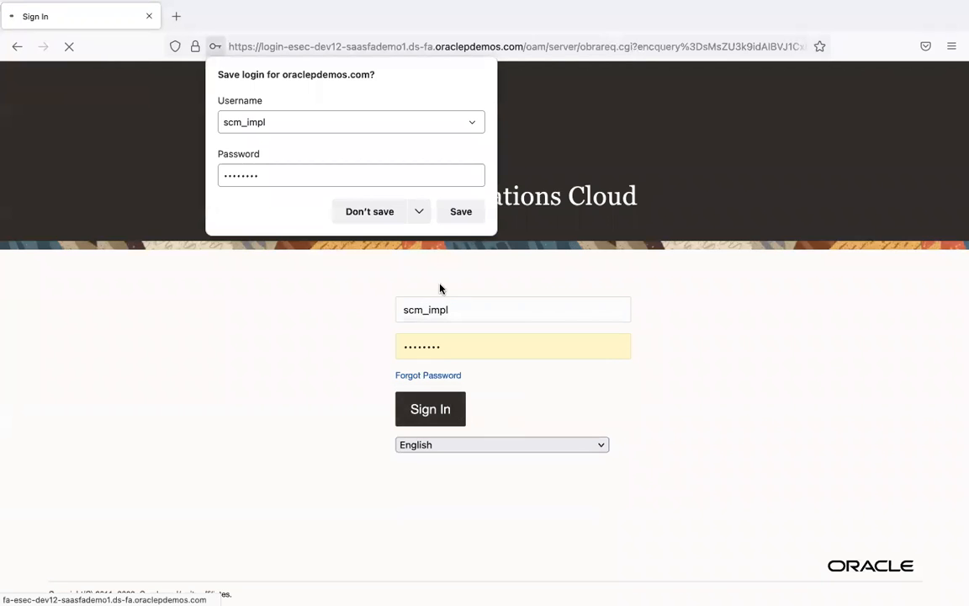
{"action": "left_click", "coordinate": [459, 212]}
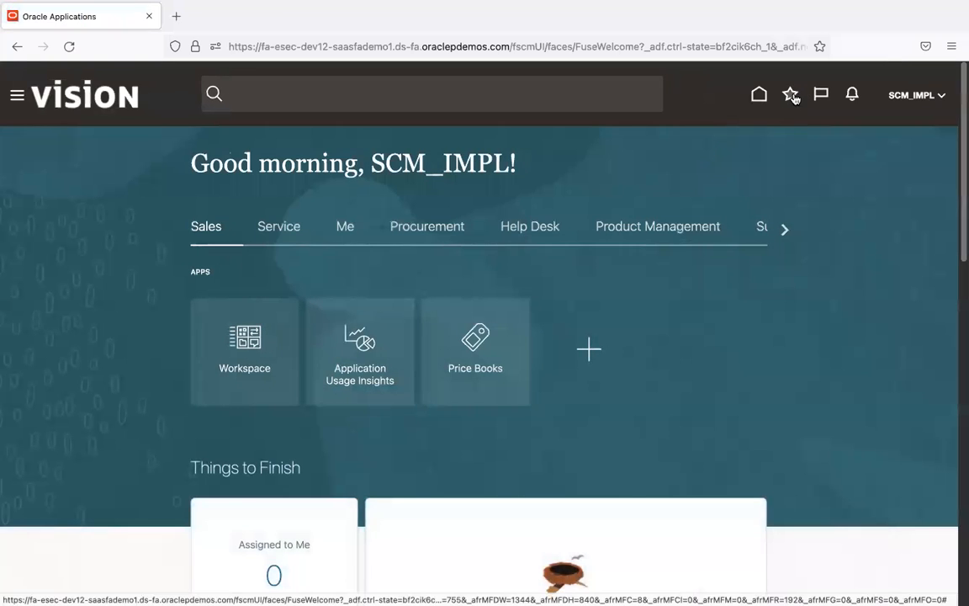
Open Monitor Processes from the recent items and enlarge the scheduled process list to show more rows.
{"action": "left_click", "coordinate": [790, 94]}
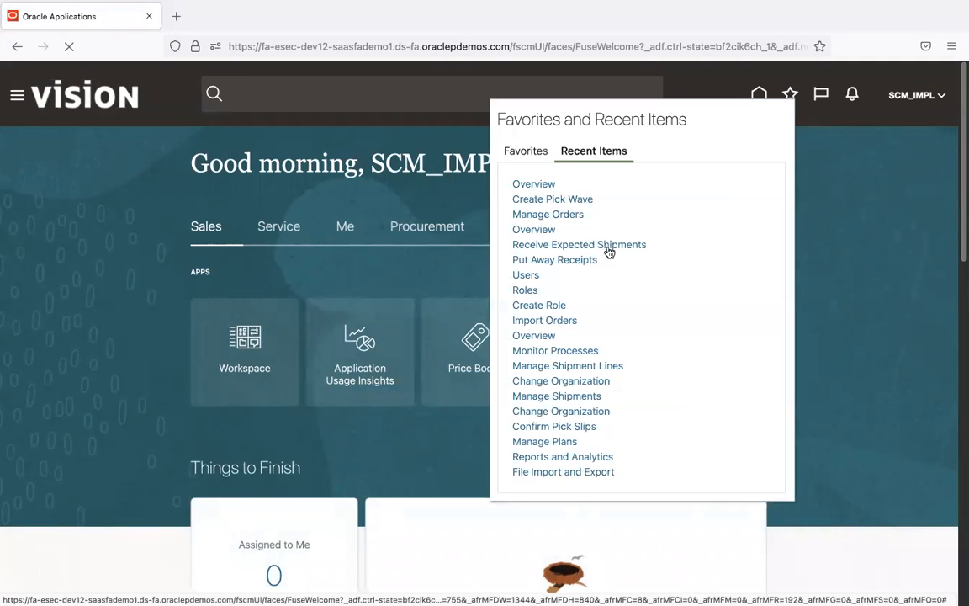
{"action": "left_click", "coordinate": [581, 350]}
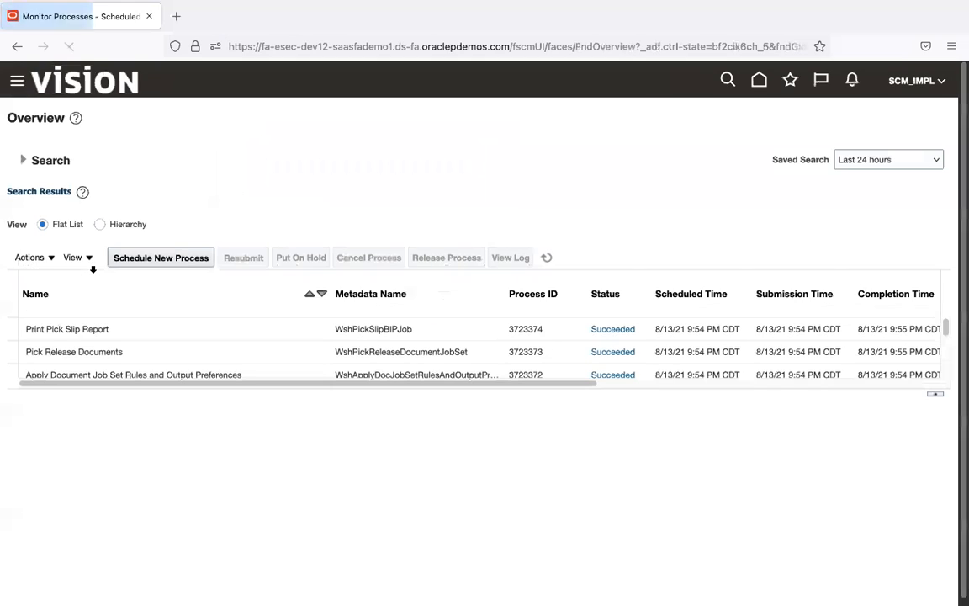
{"action": "left_click_drag", "start_coordinate": [353, 391], "coordinate": [361, 497]}
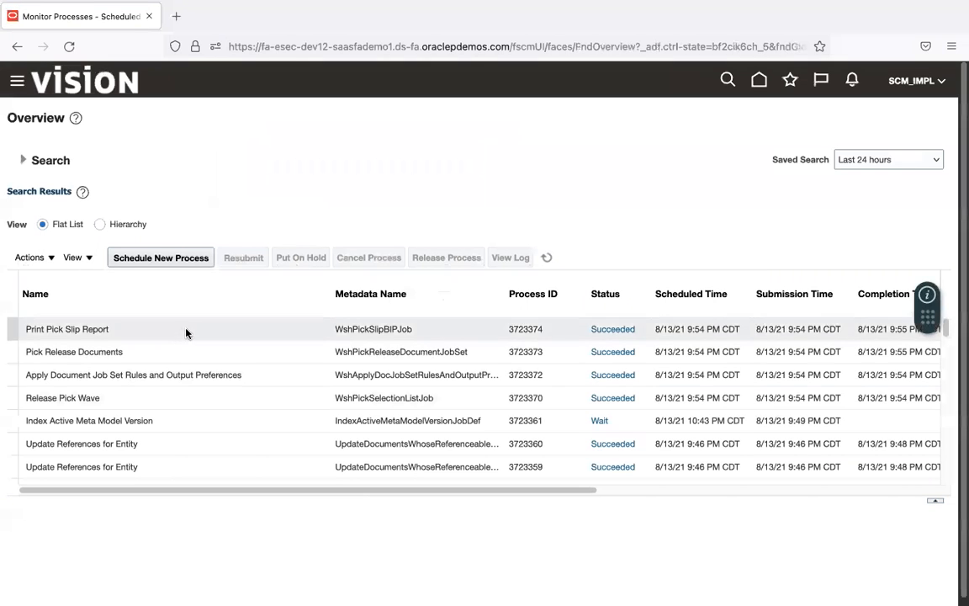
Show the Print Pick Slip Report process's details and try to open its Default Document output.
{"action": "left_click", "coordinate": [167, 403]}
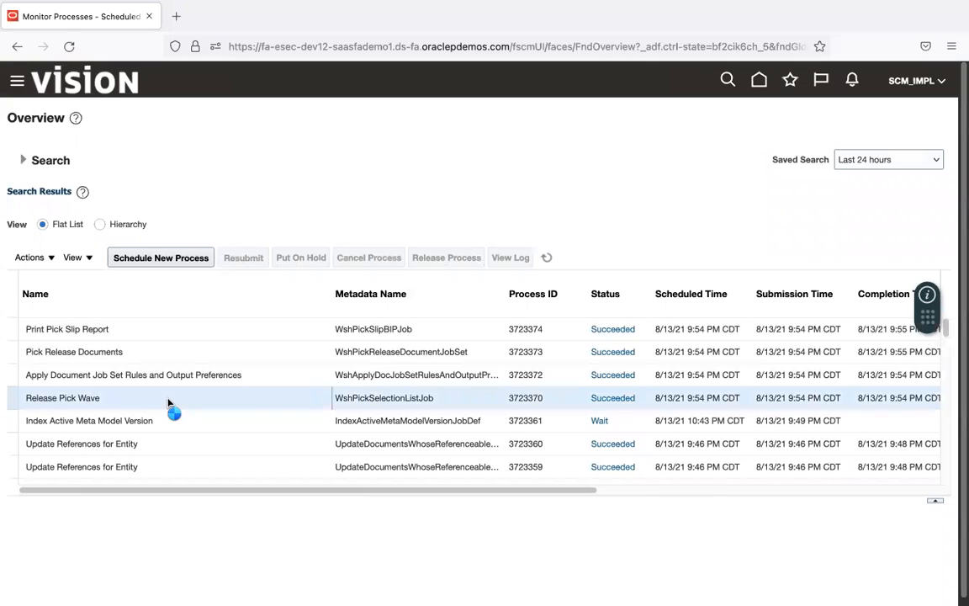
{"action": "left_click", "coordinate": [178, 355]}
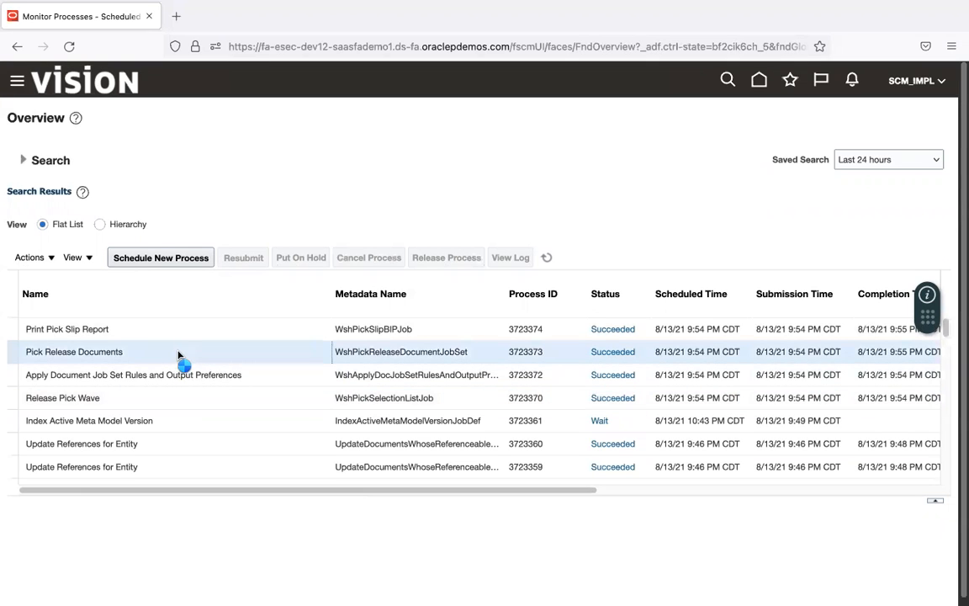
{"action": "left_click", "coordinate": [180, 336]}
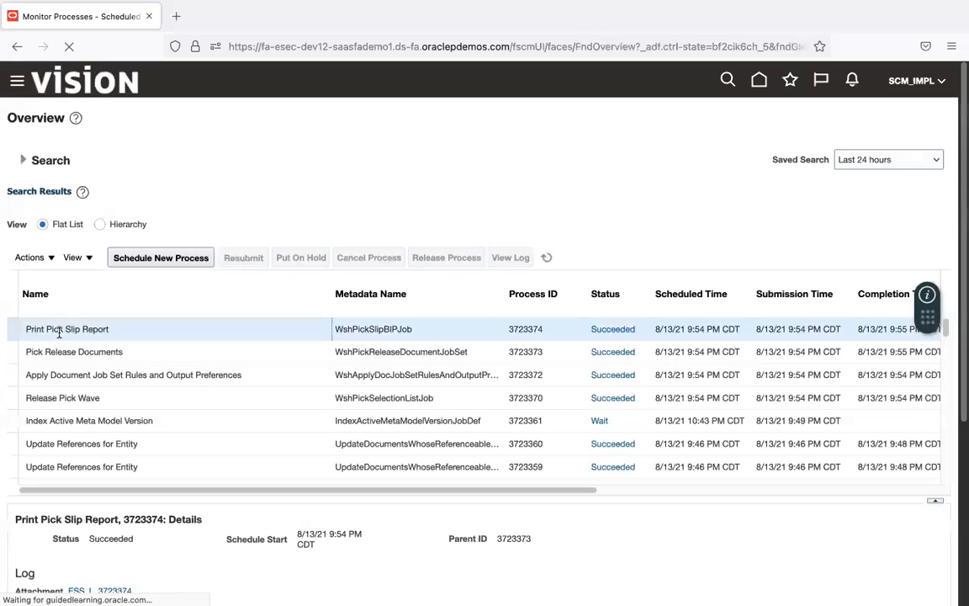
{"action": "left_click_drag", "start_coordinate": [961, 291], "coordinate": [960, 410]}
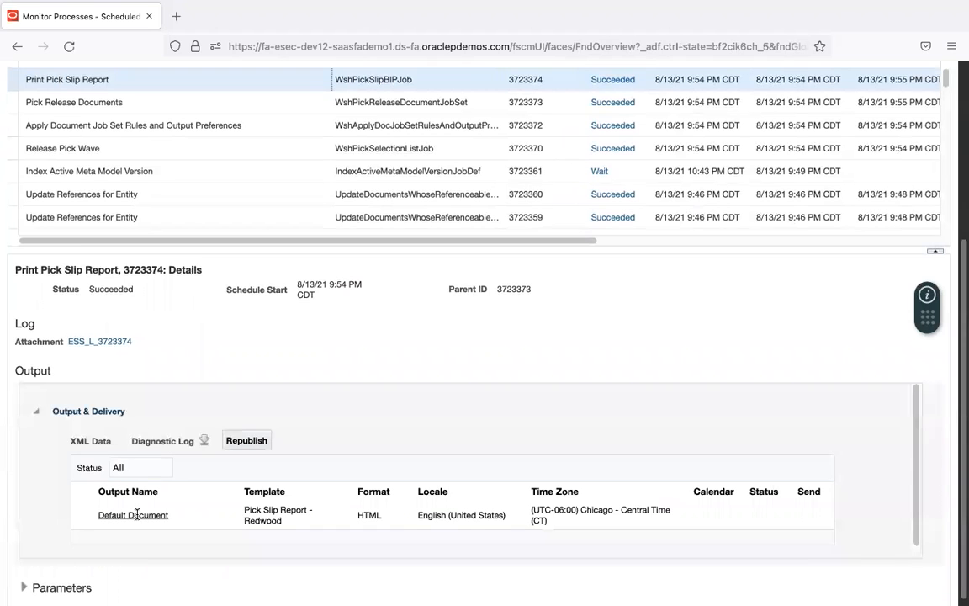
{"action": "left_click", "coordinate": [135, 515]}
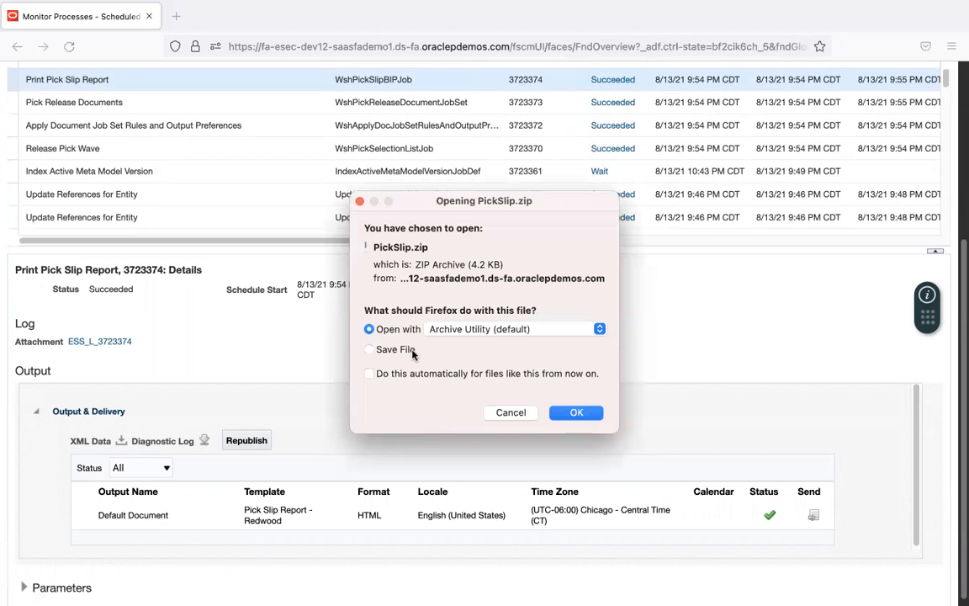
{"action": "left_click", "coordinate": [511, 412]}
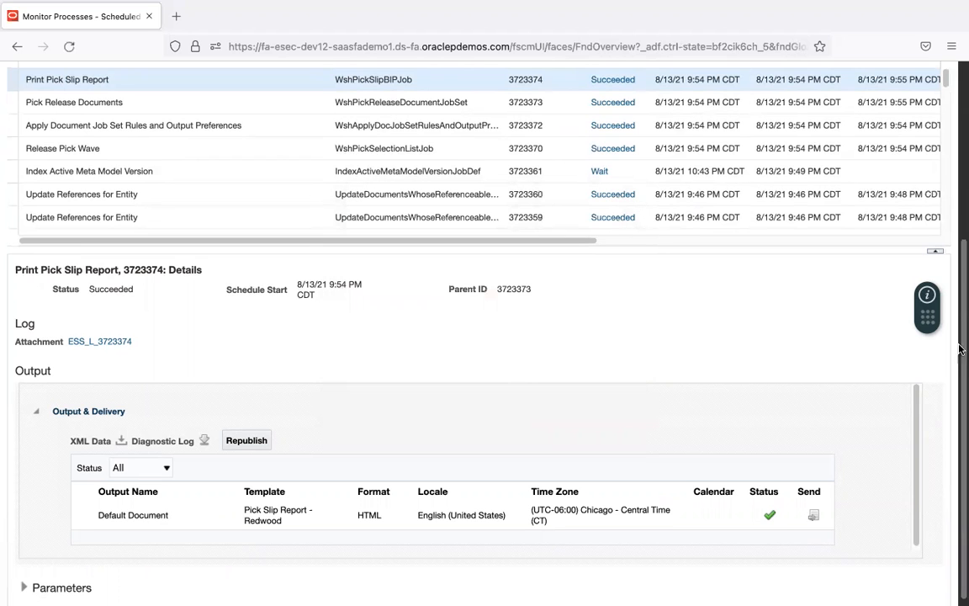
Examine the details and output of the Pick Release Documents process.
{"action": "scroll", "coordinate": [959, 348], "scroll_direction": "up", "scroll_amount": 3}
{"action": "left_click", "coordinate": [268, 265]}
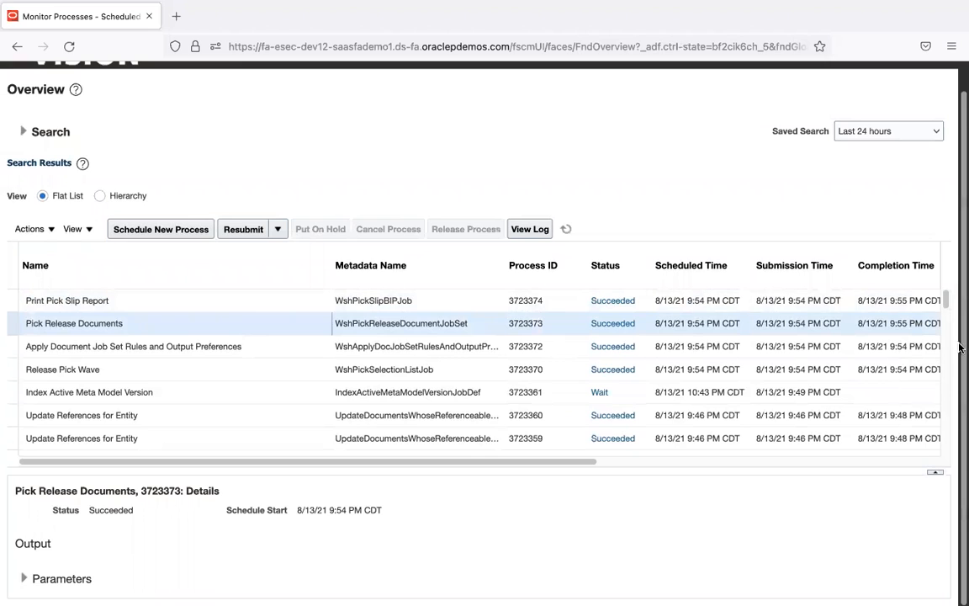
{"action": "left_click_drag", "start_coordinate": [960, 286], "coordinate": [961, 541]}
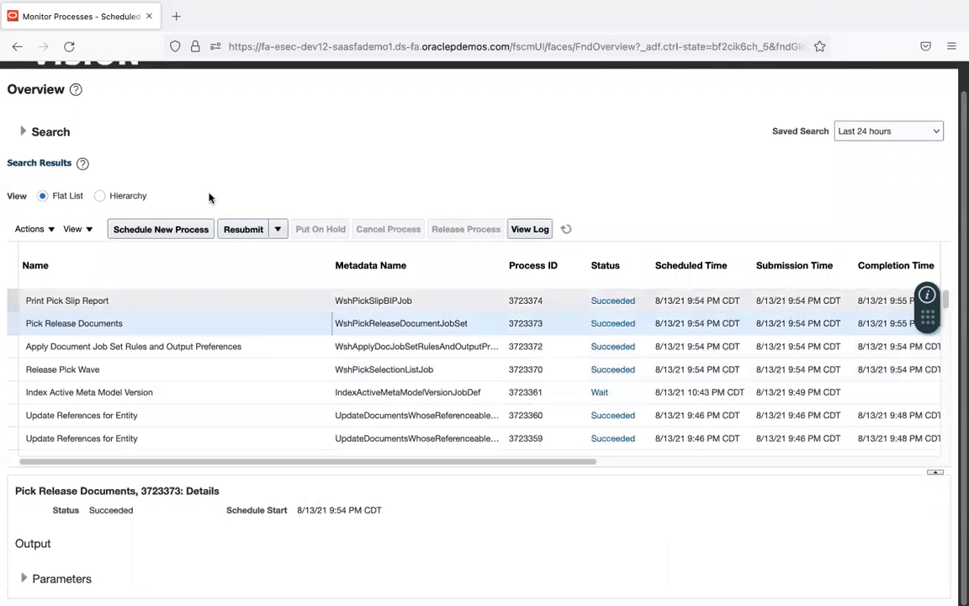
Open the Print Pick Slip Report's Default Document output with Archive Utility and open PickSlip.html from the extracted PickSlip folder.
{"action": "left_click", "coordinate": [221, 303]}
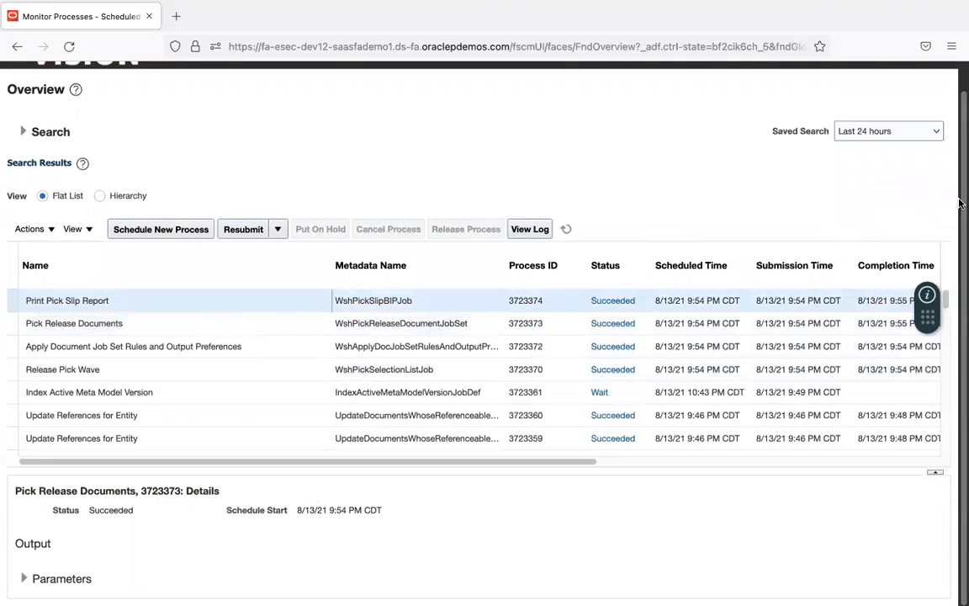
{"action": "scroll", "coordinate": [370, 480], "scroll_direction": "down", "scroll_amount": 5}
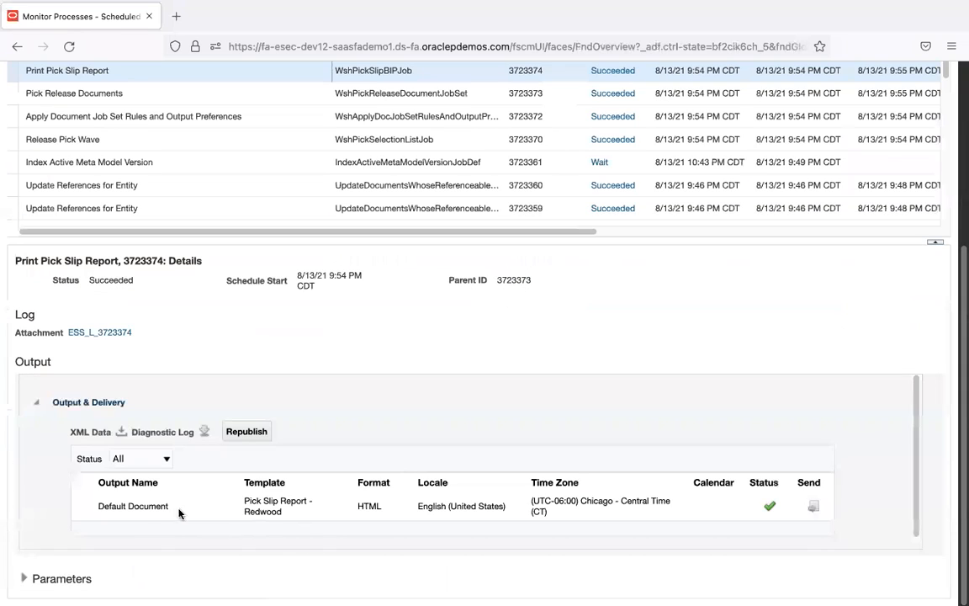
{"action": "left_click", "coordinate": [160, 508]}
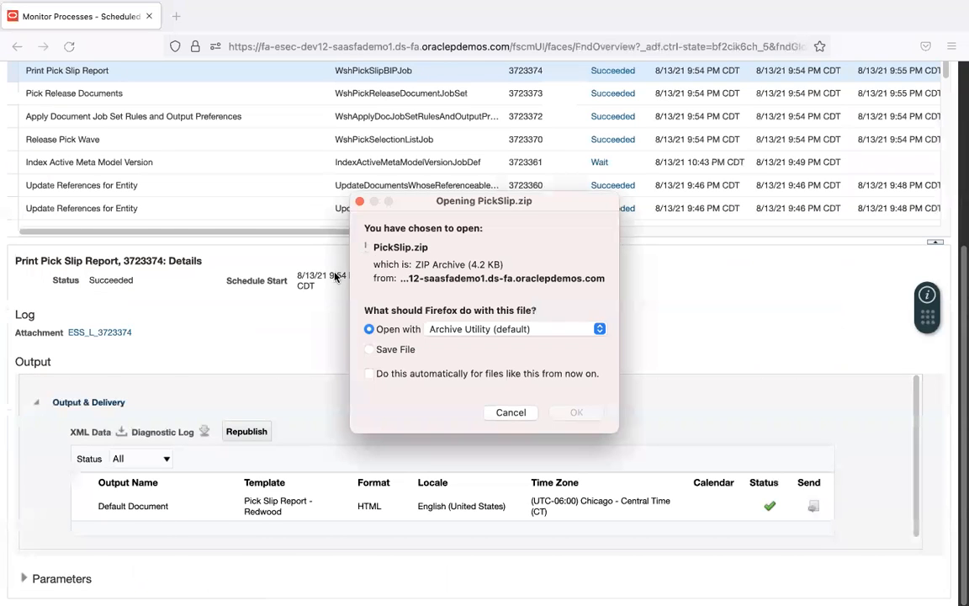
{"action": "left_click", "coordinate": [577, 412]}
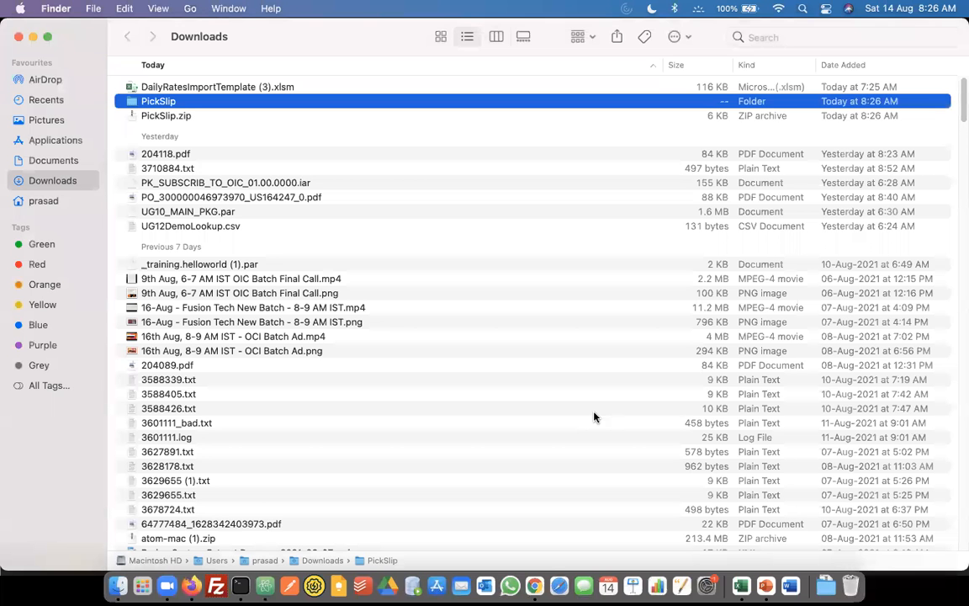
{"action": "double_click", "coordinate": [161, 102]}
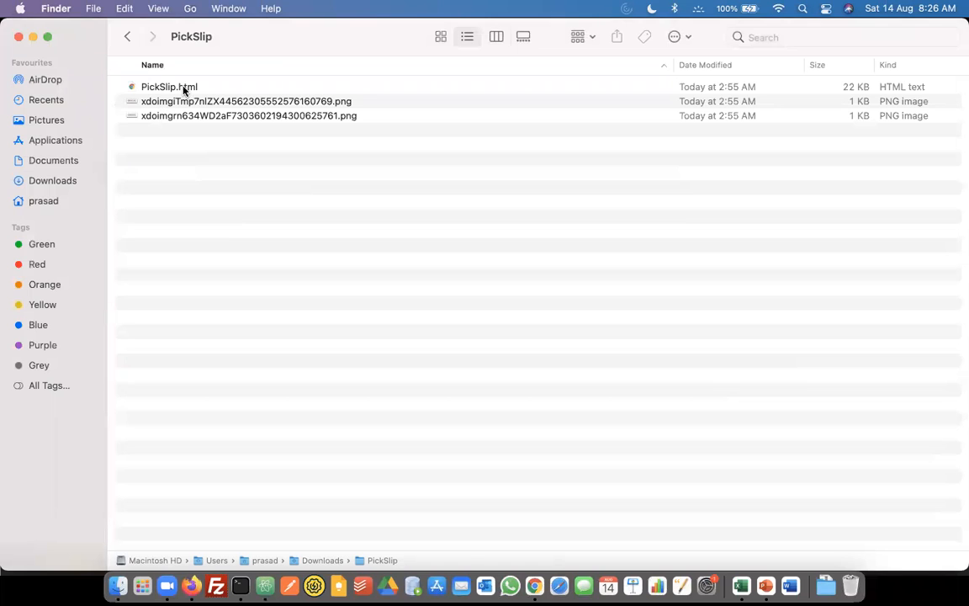
{"action": "double_click", "coordinate": [184, 88]}
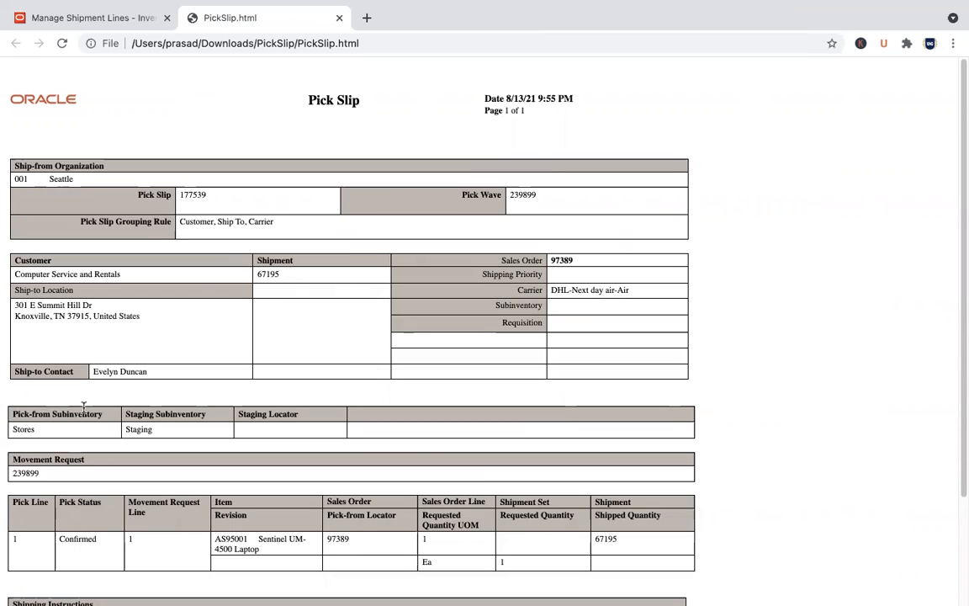
Examine the Pick-from Subinventory and Staging Subinventory values on the pick slip.
{"action": "double_click", "coordinate": [25, 430]}
{"action": "left_click", "coordinate": [145, 431]}
{"action": "double_click", "coordinate": [145, 430]}
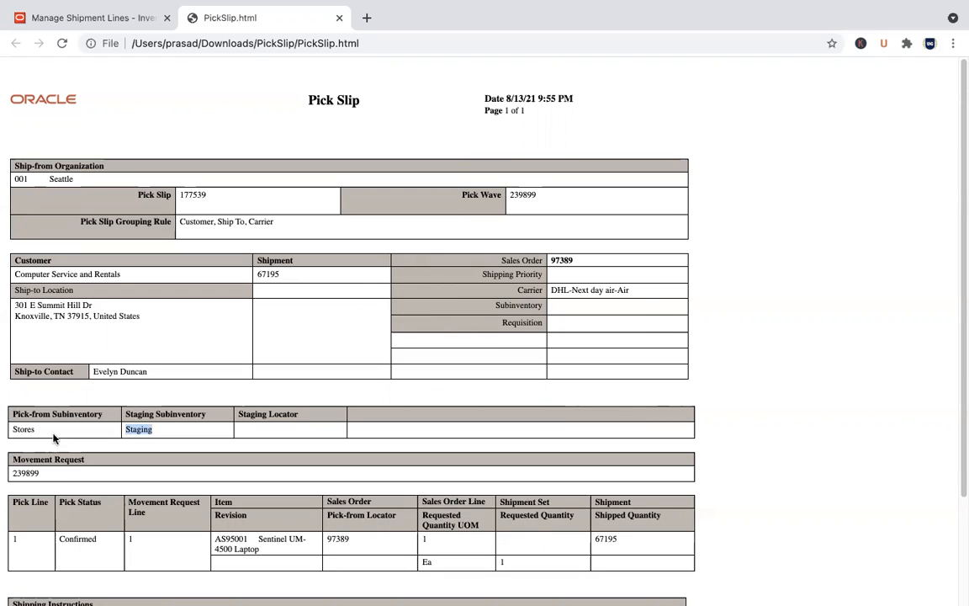
{"action": "double_click", "coordinate": [23, 429]}
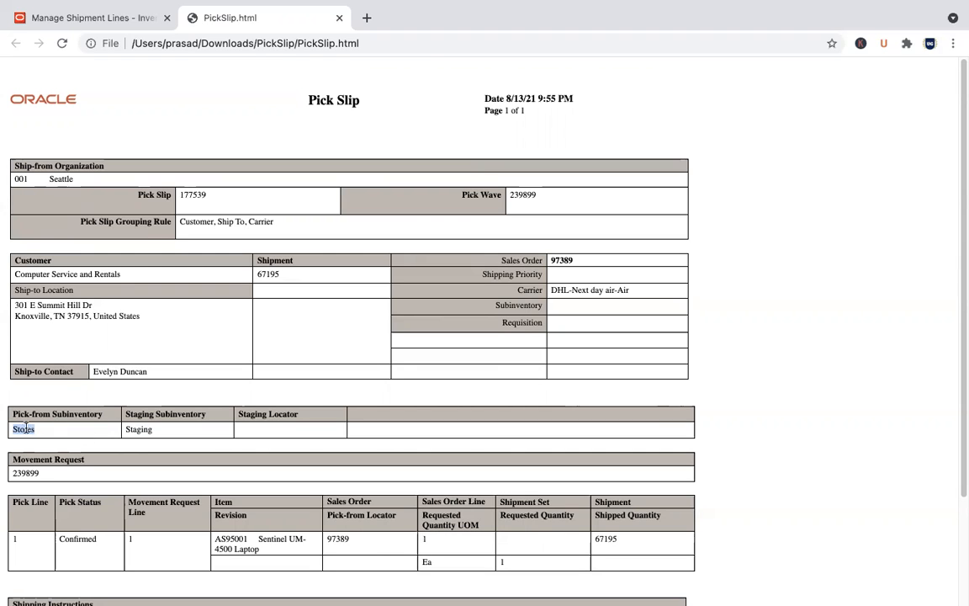
{"action": "double_click", "coordinate": [138, 429]}
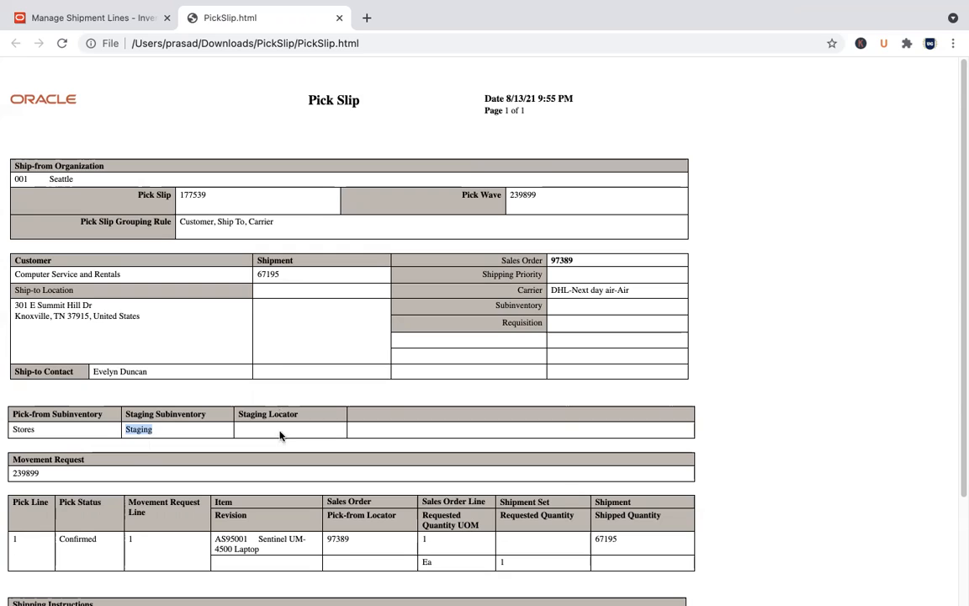
{"action": "left_click", "coordinate": [210, 394]}
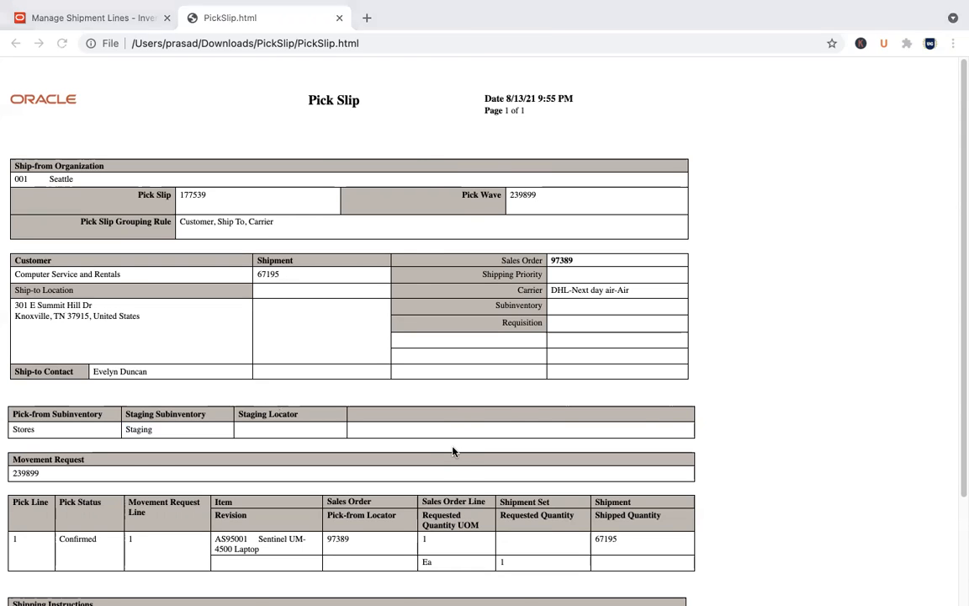
Return to the Manage Shipment Lines page and view the shipment assigned to the AS95001 line without changing it.
{"action": "key", "text": "super+Tab"}
{"action": "key", "text": "super+Tab"}
{"action": "key", "text": "Tab"}
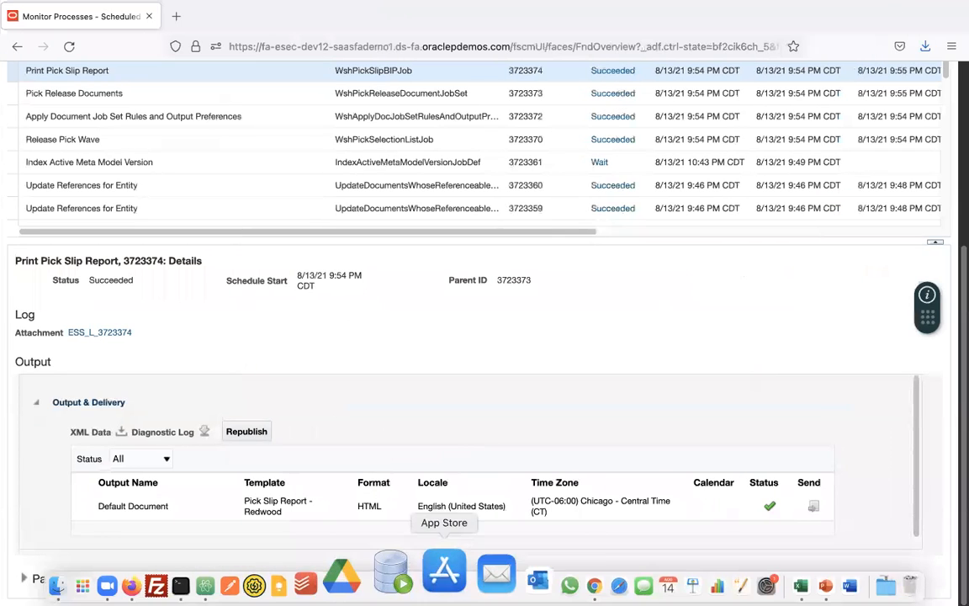
{"action": "left_click", "coordinate": [530, 569]}
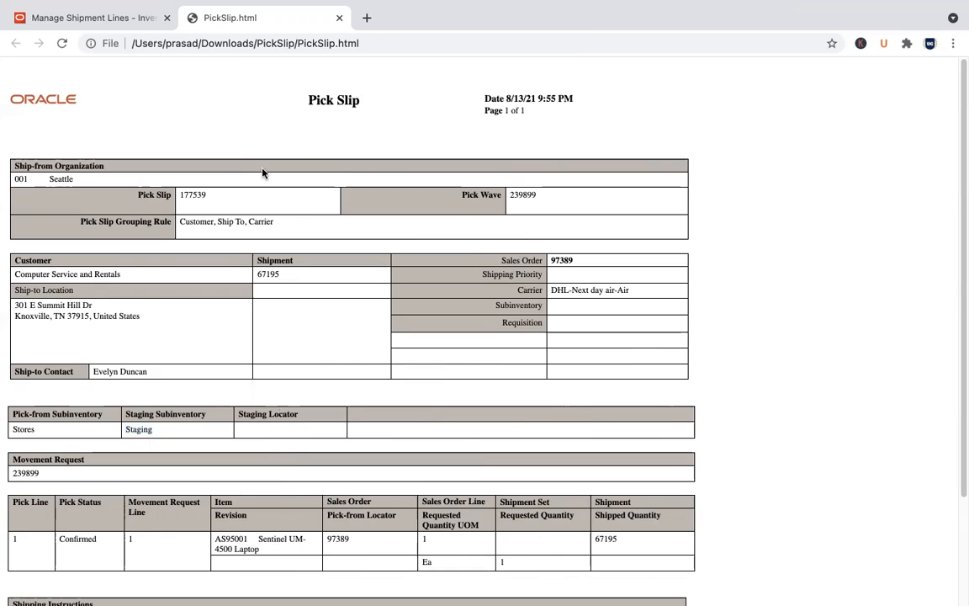
{"action": "left_click", "coordinate": [144, 19]}
{"action": "left_click", "coordinate": [374, 411]}
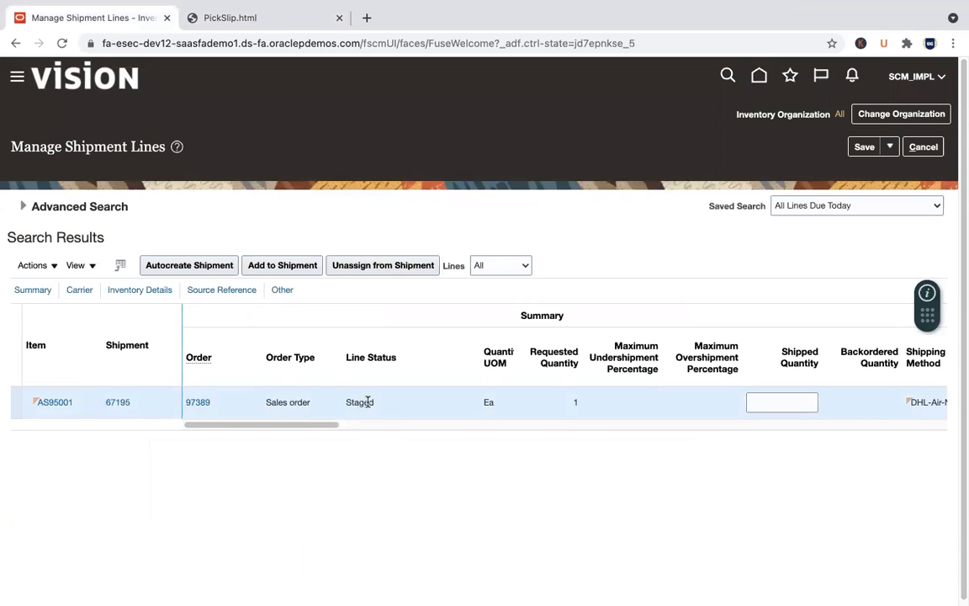
{"action": "left_click", "coordinate": [121, 403]}
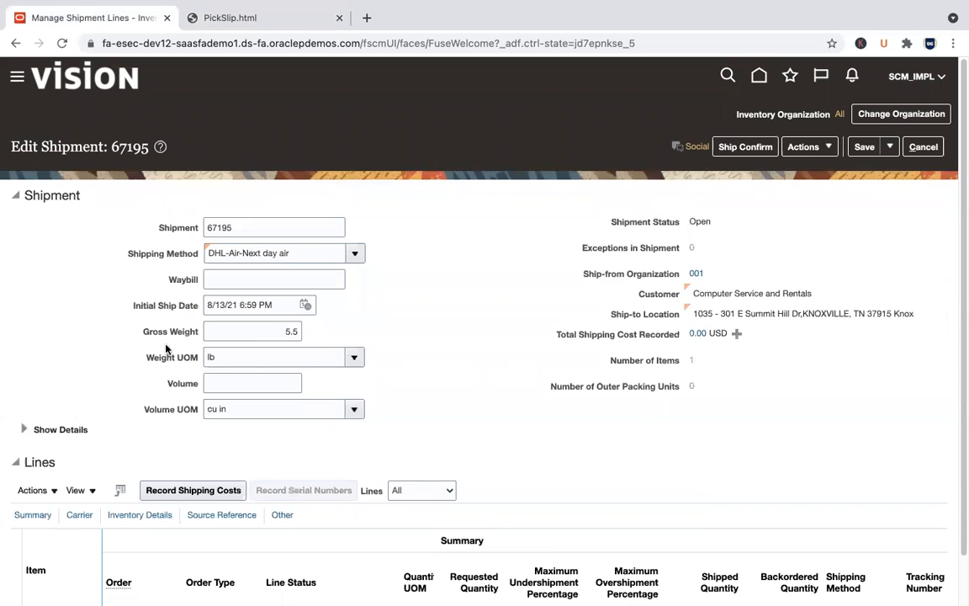
{"action": "left_click", "coordinate": [923, 147]}
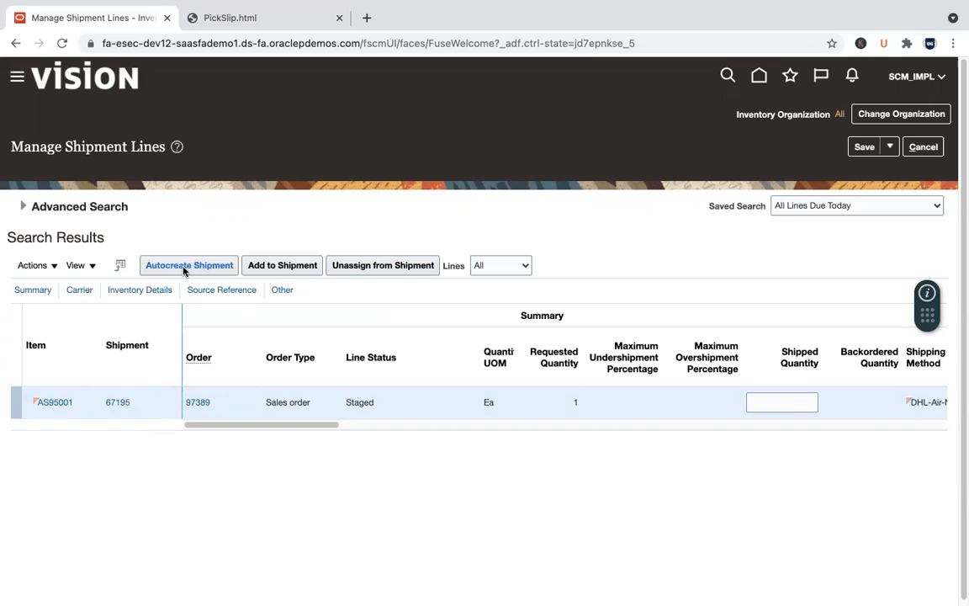
Open the shipment of the AS95001 line, check its available actions and ship confirm it.
{"action": "left_click", "coordinate": [112, 403]}
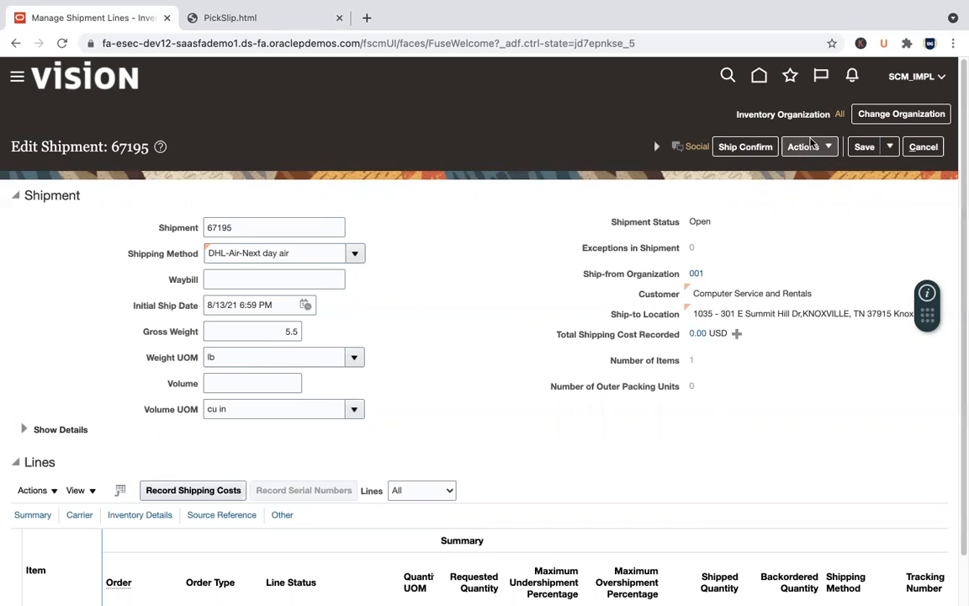
{"action": "left_click", "coordinate": [808, 147]}
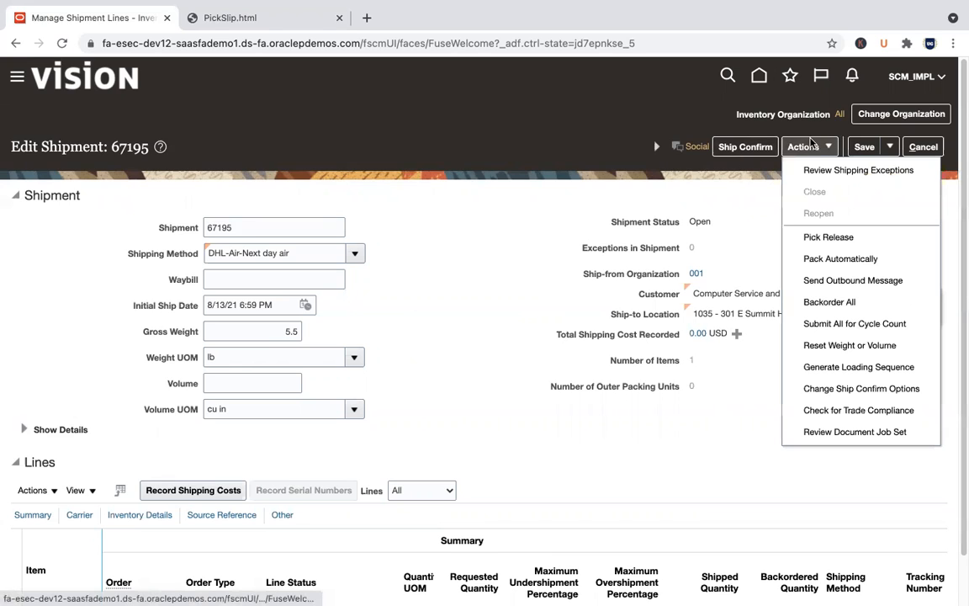
{"action": "left_click", "coordinate": [750, 224]}
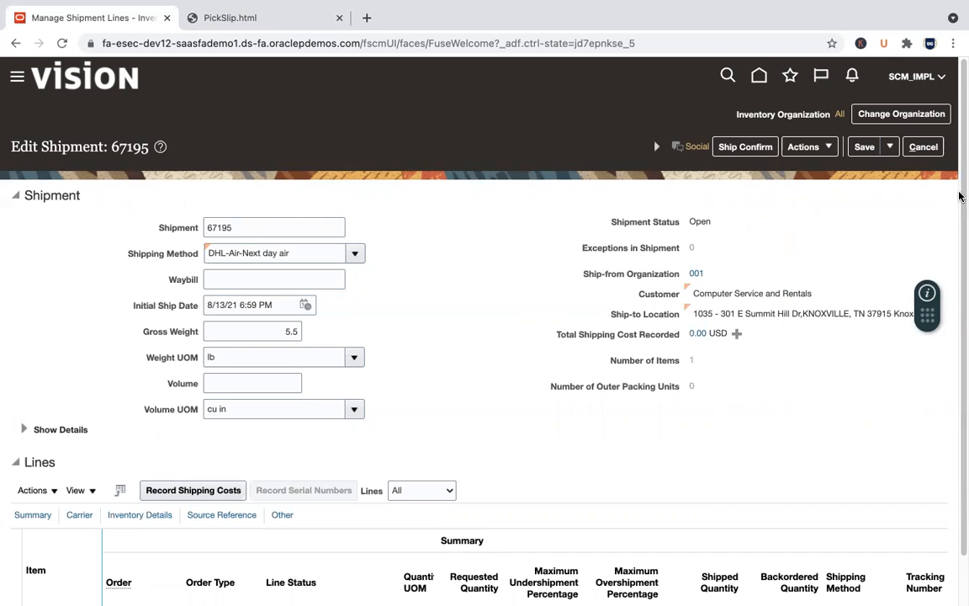
{"action": "scroll", "coordinate": [959, 378], "scroll_direction": "down", "scroll_amount": 1}
{"action": "left_click_drag", "start_coordinate": [960, 375], "coordinate": [949, 154]}
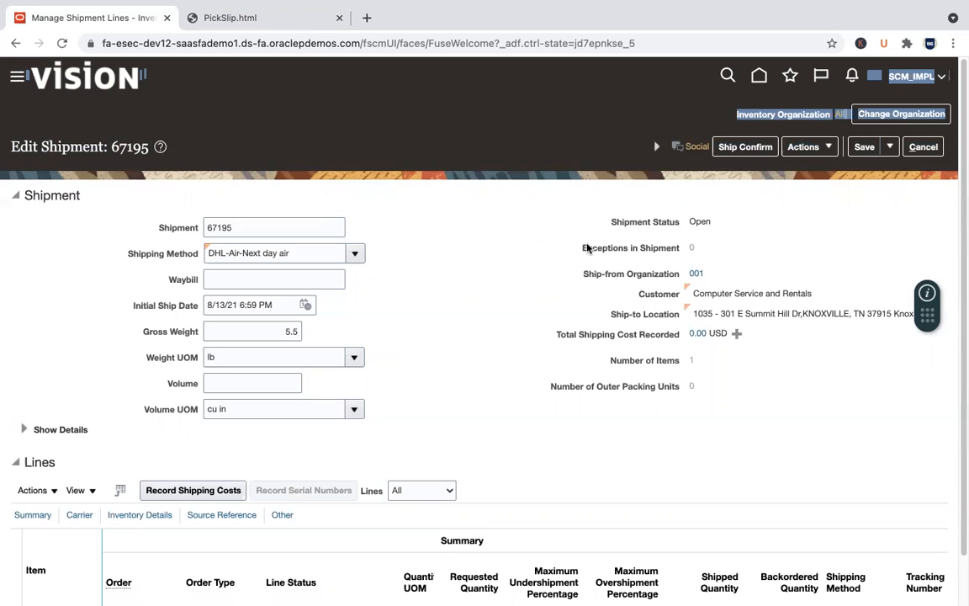
{"action": "left_click", "coordinate": [831, 206]}
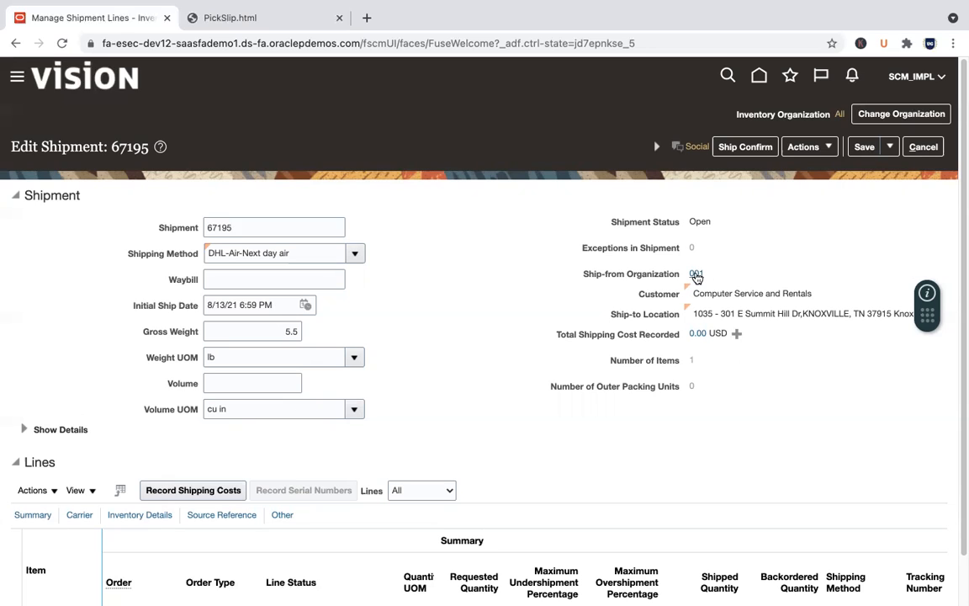
{"action": "left_click", "coordinate": [744, 146]}
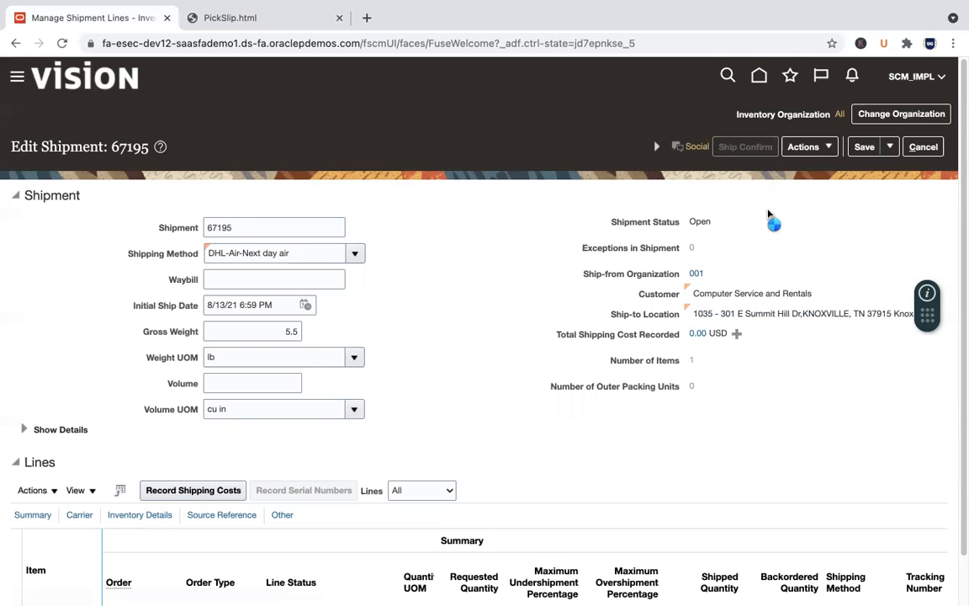
{"action": "left_click_drag", "start_coordinate": [962, 336], "coordinate": [959, 362]}
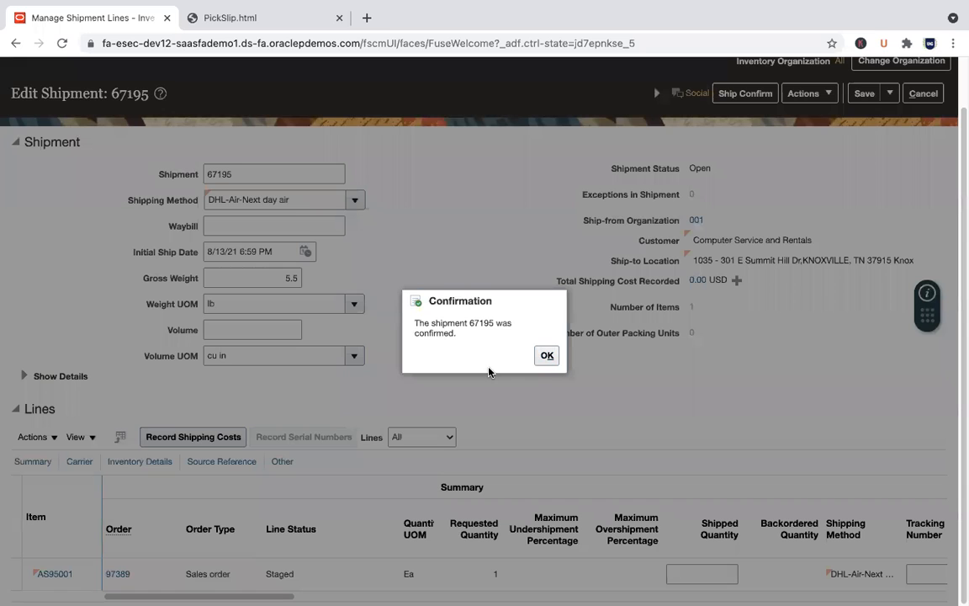
{"action": "left_click", "coordinate": [547, 356]}
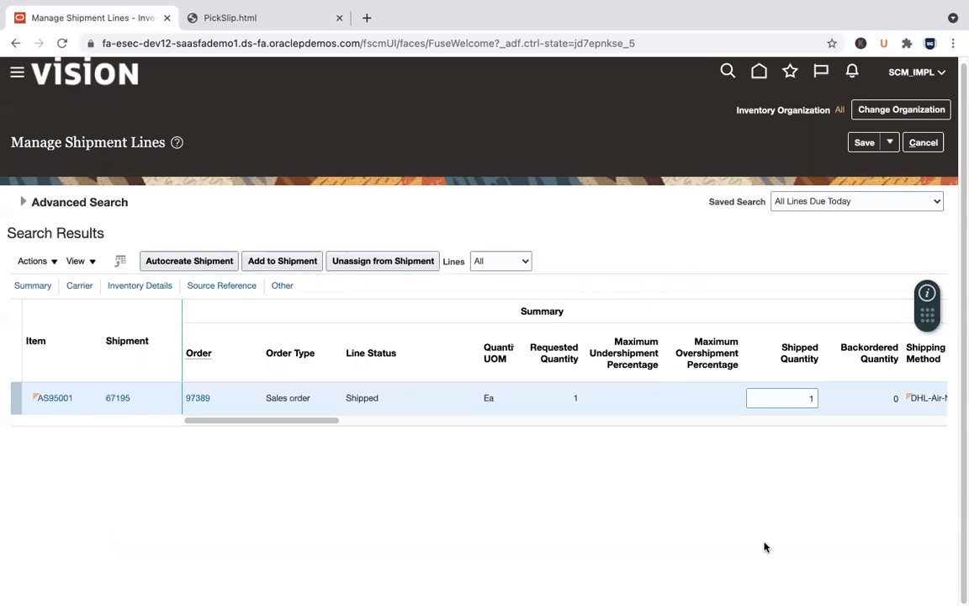
Check the line's Shipped Quantity and open the Manage Orders task in Order Management.
{"action": "left_click", "coordinate": [810, 397]}
{"action": "type", "text": "1"}
{"action": "left_click", "coordinate": [760, 77]}
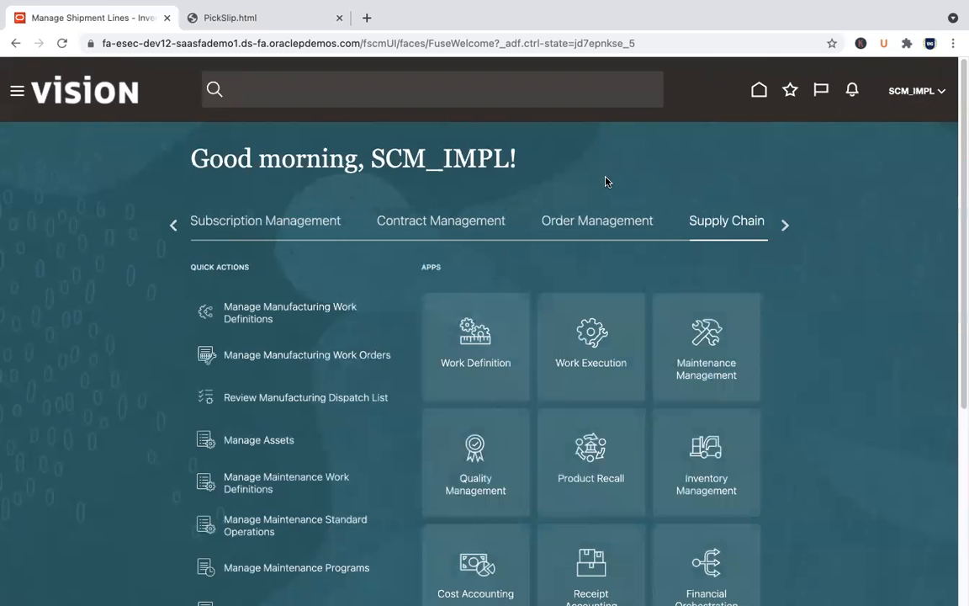
{"action": "left_click", "coordinate": [589, 224]}
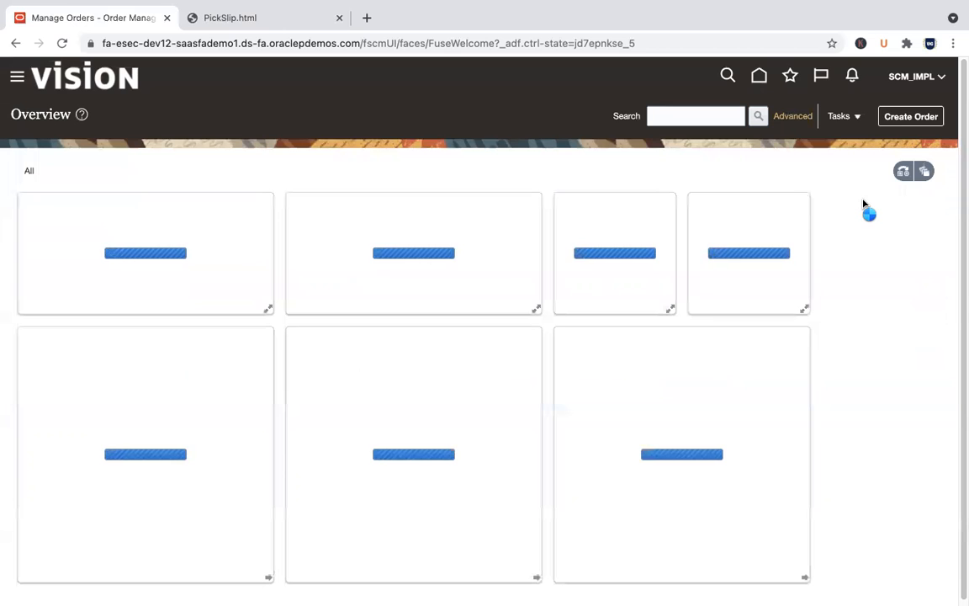
{"action": "left_click", "coordinate": [841, 118]}
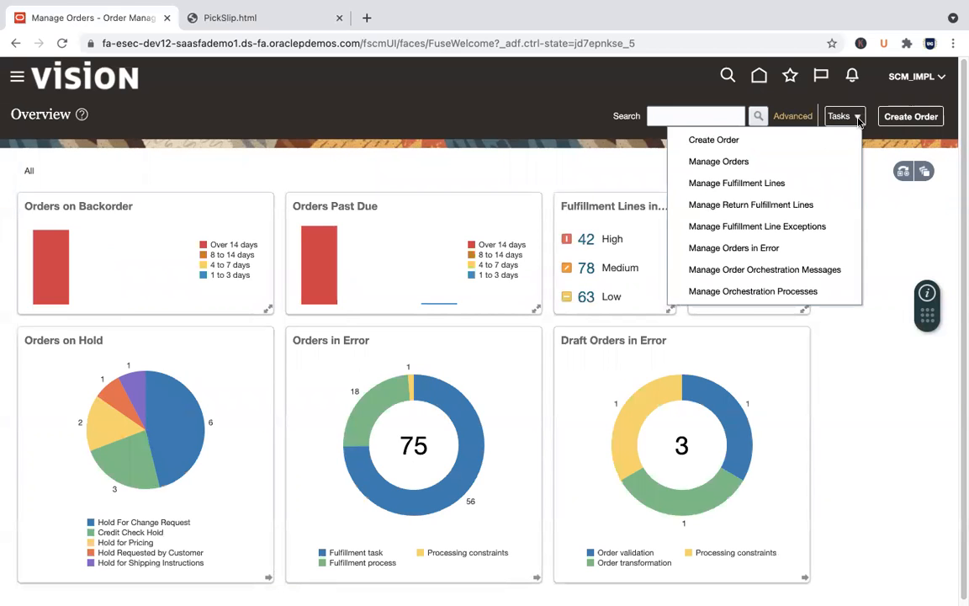
{"action": "left_click", "coordinate": [753, 159]}
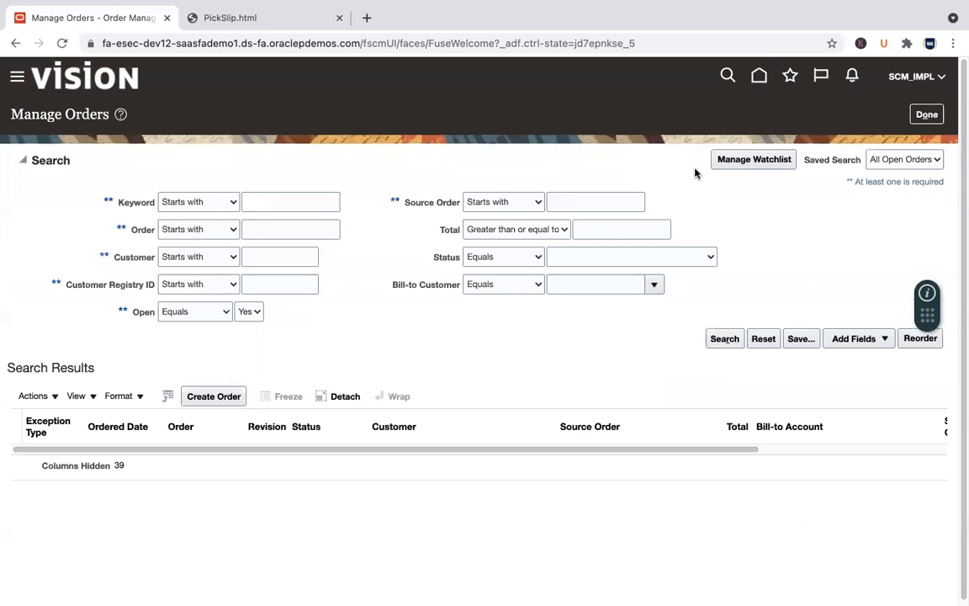
Copy the sales order number from the Atom note and search Manage Orders for that order.
{"action": "left_click", "coordinate": [298, 235]}
{"action": "type", "text": "fa-esec-dev12-saasfademo1.ds-fa.oraclepdem"}
{"action": "key", "text": "super+a"}
{"action": "key", "text": "BackSpace"}
{"action": "key", "text": "super+Tab"}
{"action": "key", "text": "Tab"}
{"action": "key", "text": "Tab"}
{"action": "key", "text": "Tab"}
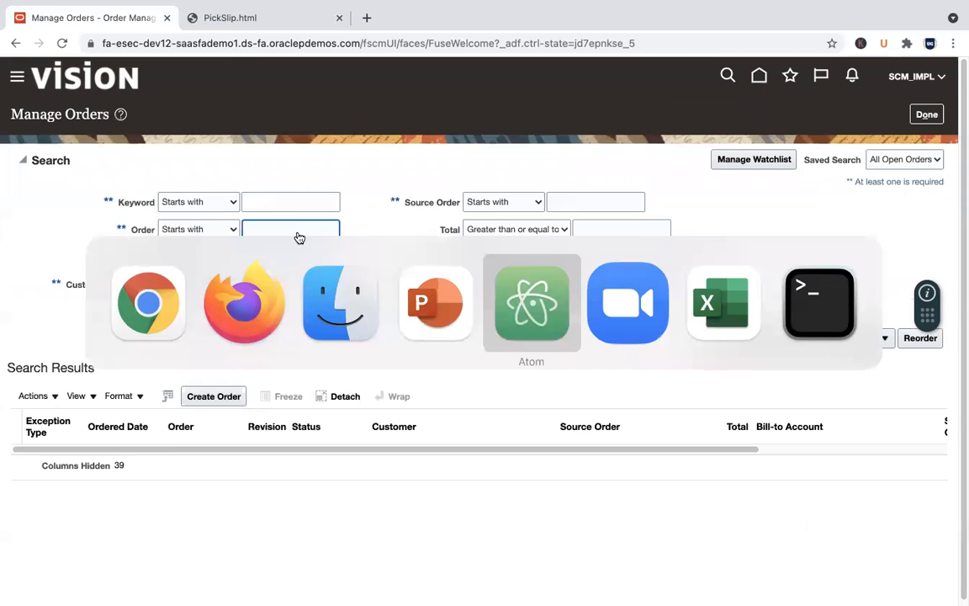
{"action": "left_click", "coordinate": [55, 80]}
{"action": "double_click", "coordinate": [55, 79]}
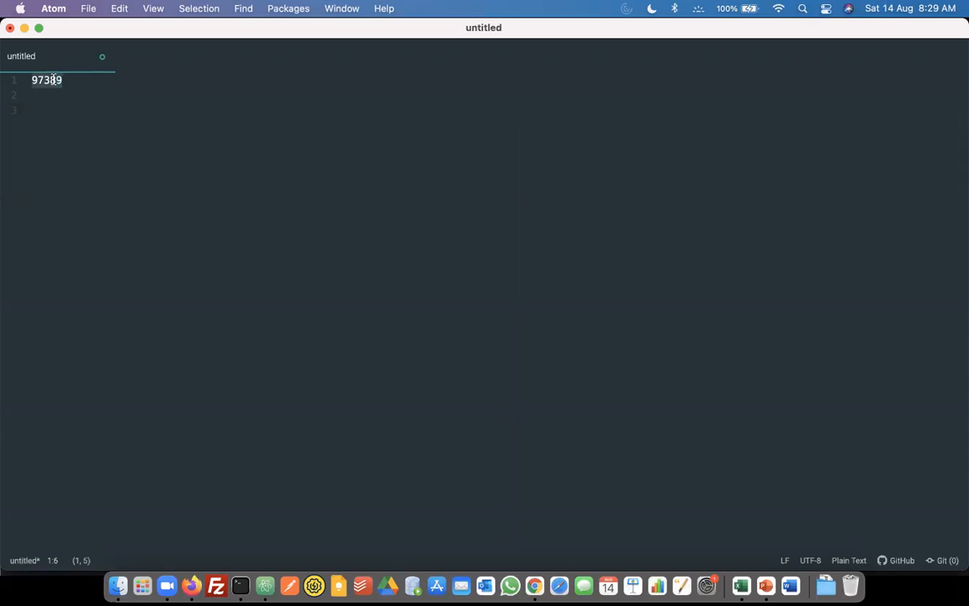
{"action": "key", "text": "super+c"}
{"action": "key", "text": "super+Tab"}
{"action": "key", "text": "super+v"}
{"action": "left_click", "coordinate": [711, 339]}
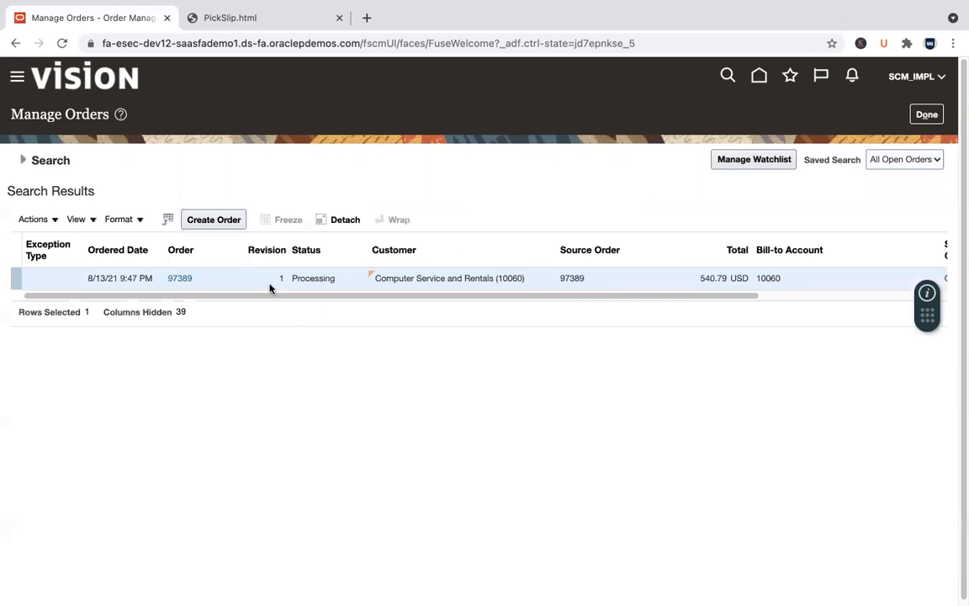
Open the Computer Service and Rentals order from the results and refresh it to check its line status.
{"action": "left_click", "coordinate": [180, 279]}
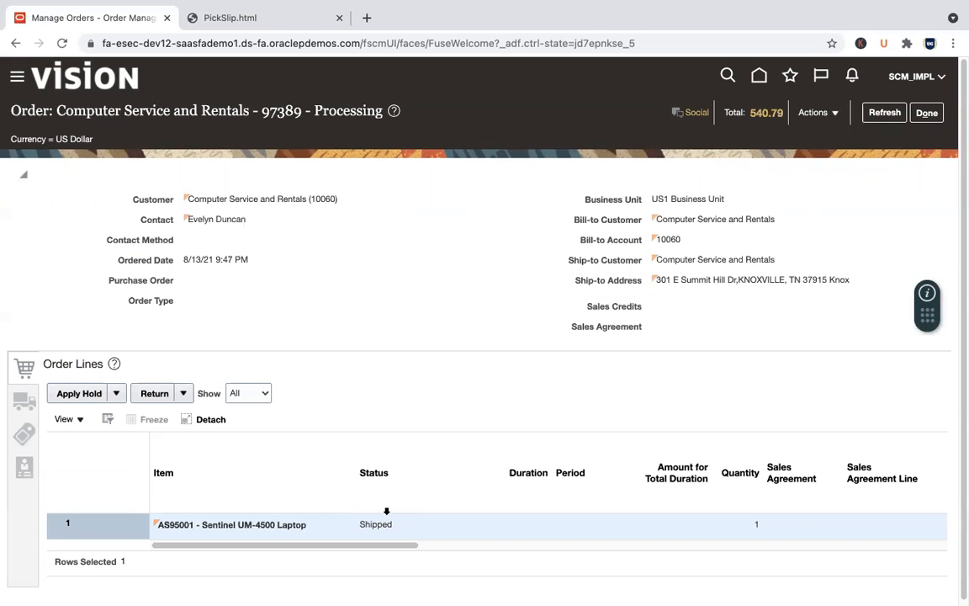
{"action": "left_click", "coordinate": [884, 118]}
{"action": "left_click", "coordinate": [883, 115]}
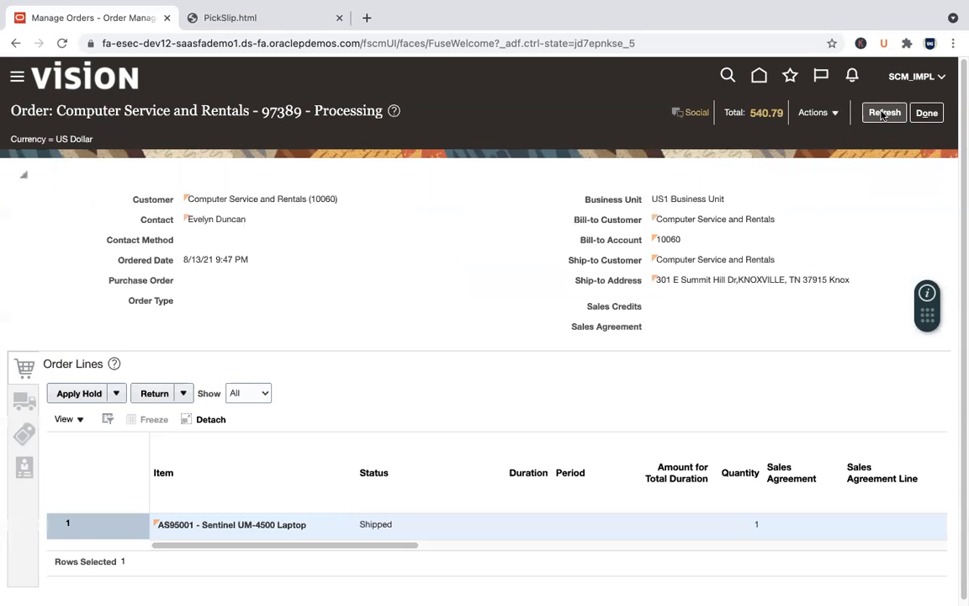
Switch to the Monitor Processes page in Firefox and refresh the scheduled process list.
{"action": "key", "text": "super+Tab"}
{"action": "key", "text": "super+Tab"}
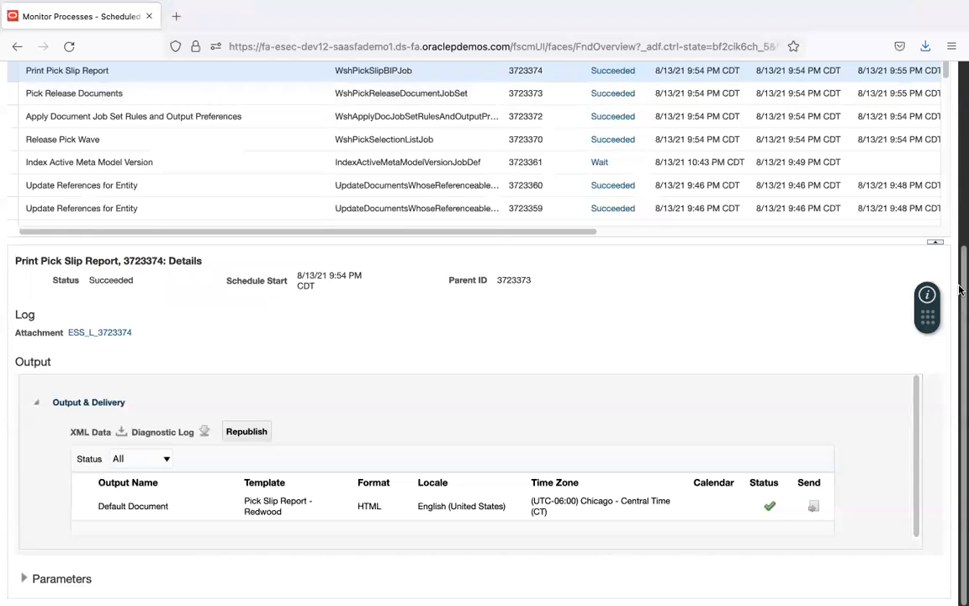
{"action": "scroll", "coordinate": [959, 174], "scroll_direction": "up", "scroll_amount": 3}
{"action": "left_click", "coordinate": [548, 122]}
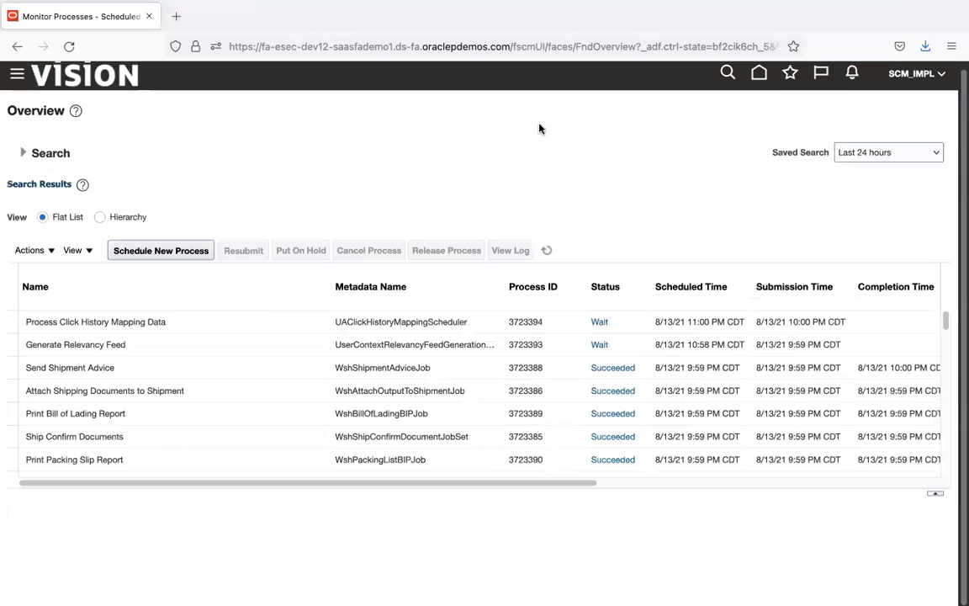
Show the details of the Ship Confirm Documents process and the output of the Print Bill of Lading Report process.
{"action": "left_click", "coordinate": [206, 437]}
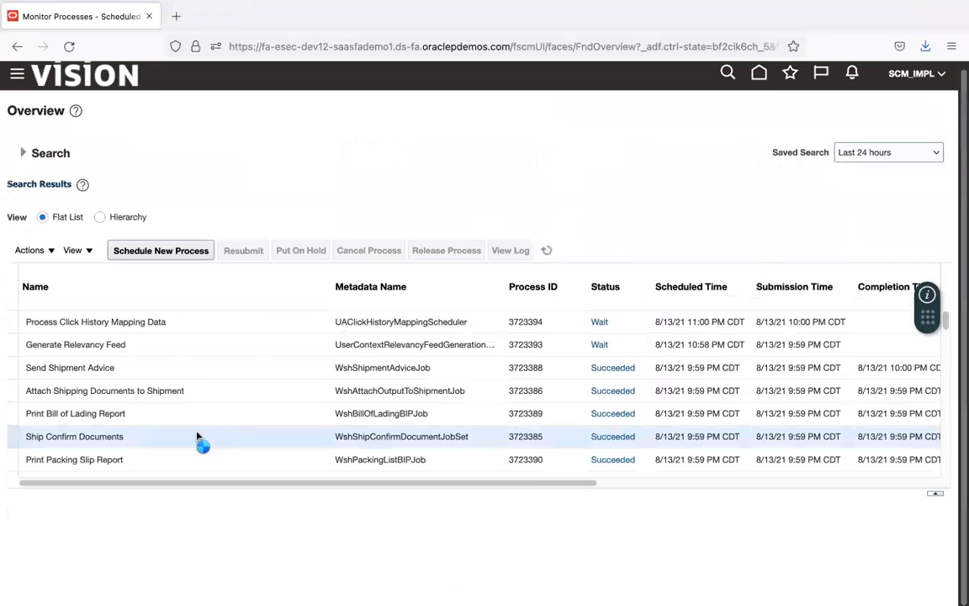
{"action": "left_click", "coordinate": [150, 414]}
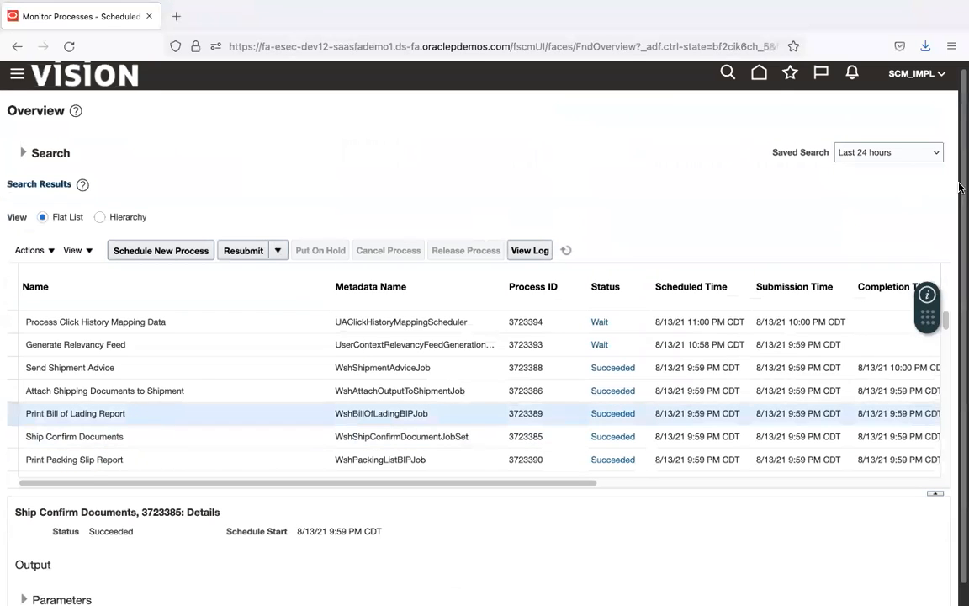
{"action": "left_click_drag", "start_coordinate": [961, 193], "coordinate": [960, 350]}
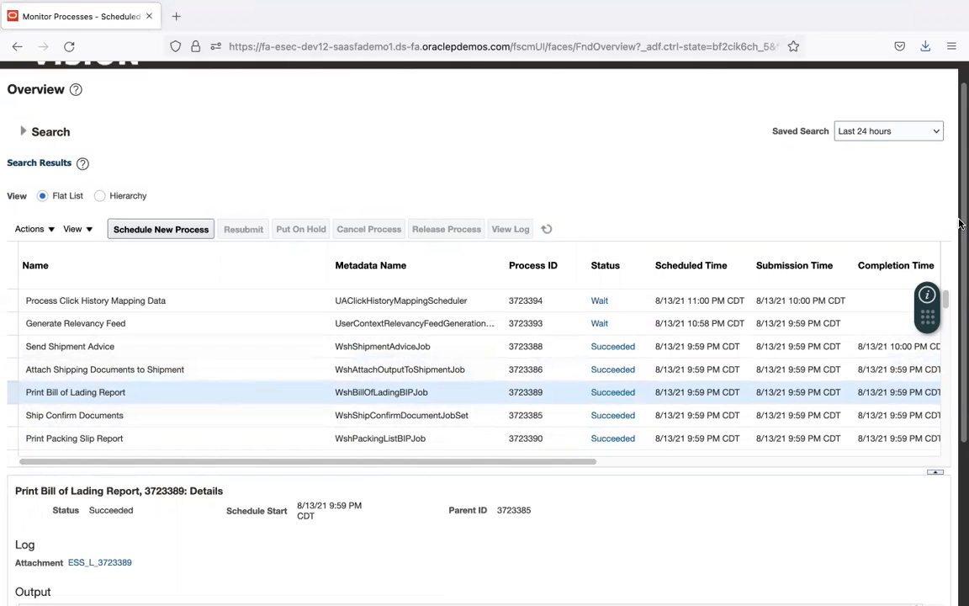
{"action": "scroll", "coordinate": [959, 225], "scroll_direction": "down", "scroll_amount": 4}
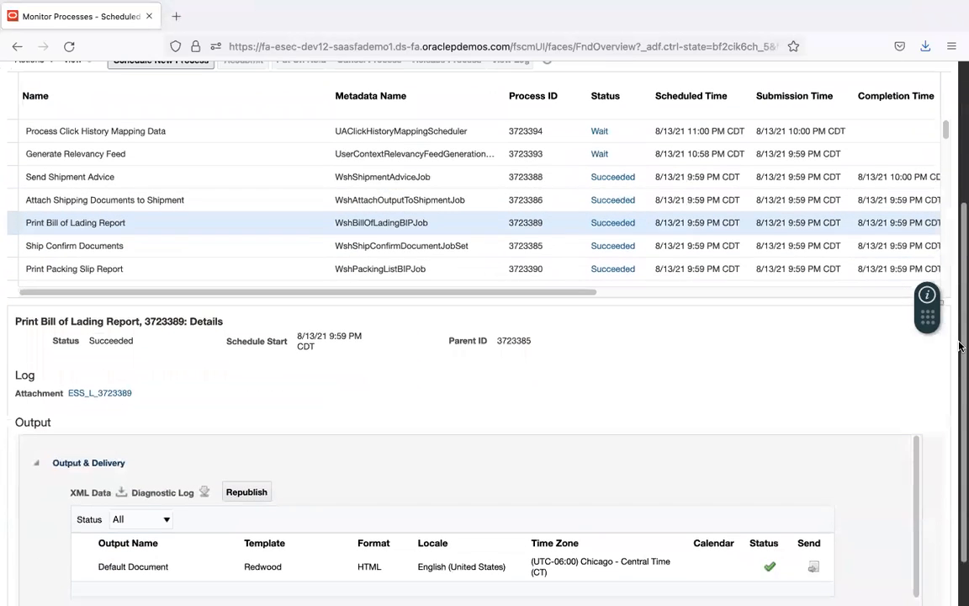
Open the Bill of Lading report's Default Document output with Archive Utility and open BillOfLading.html from the extracted BillOfLading-1 folder.
{"action": "left_click", "coordinate": [151, 567]}
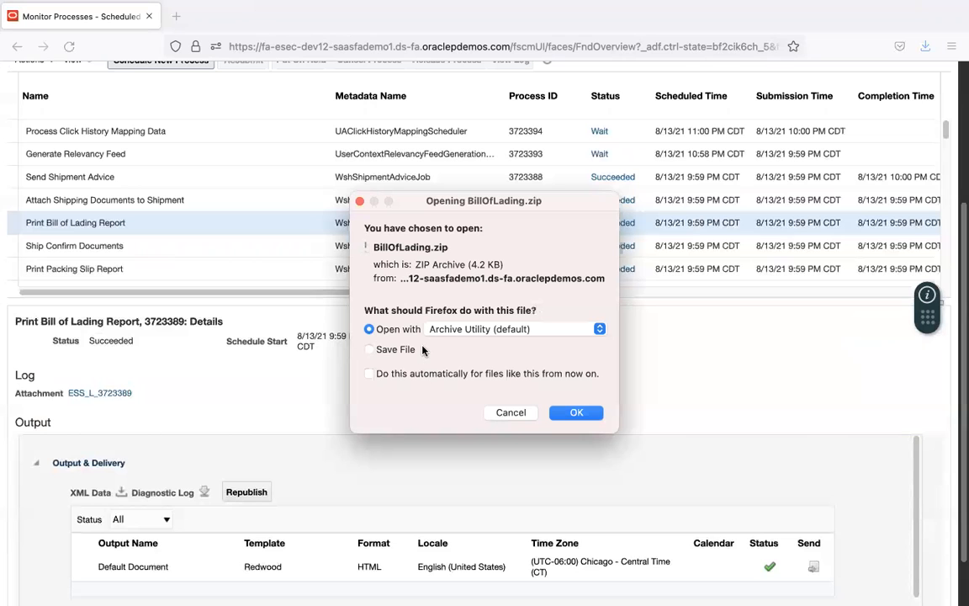
{"action": "left_click", "coordinate": [575, 413]}
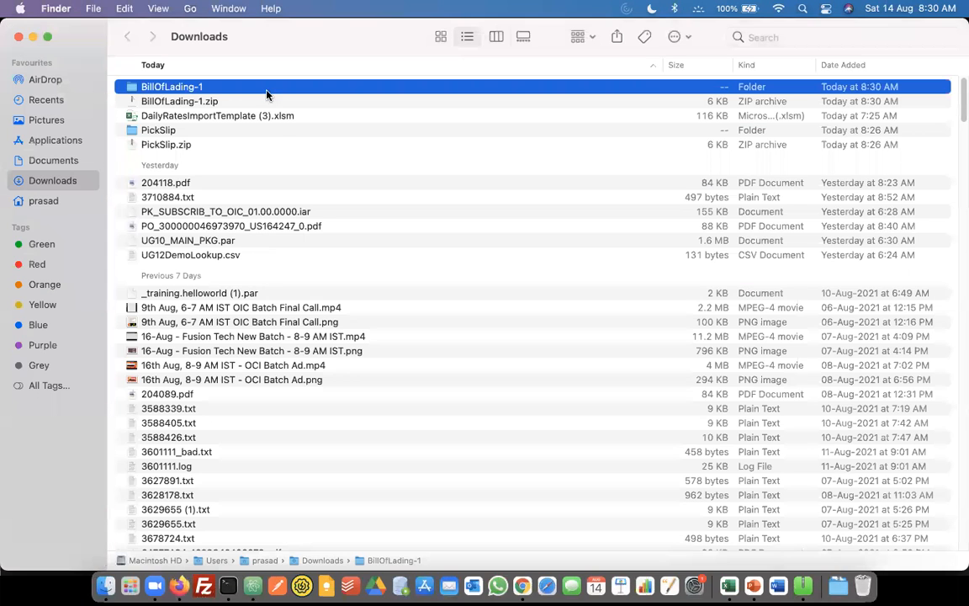
{"action": "double_click", "coordinate": [184, 89]}
{"action": "double_click", "coordinate": [184, 88]}
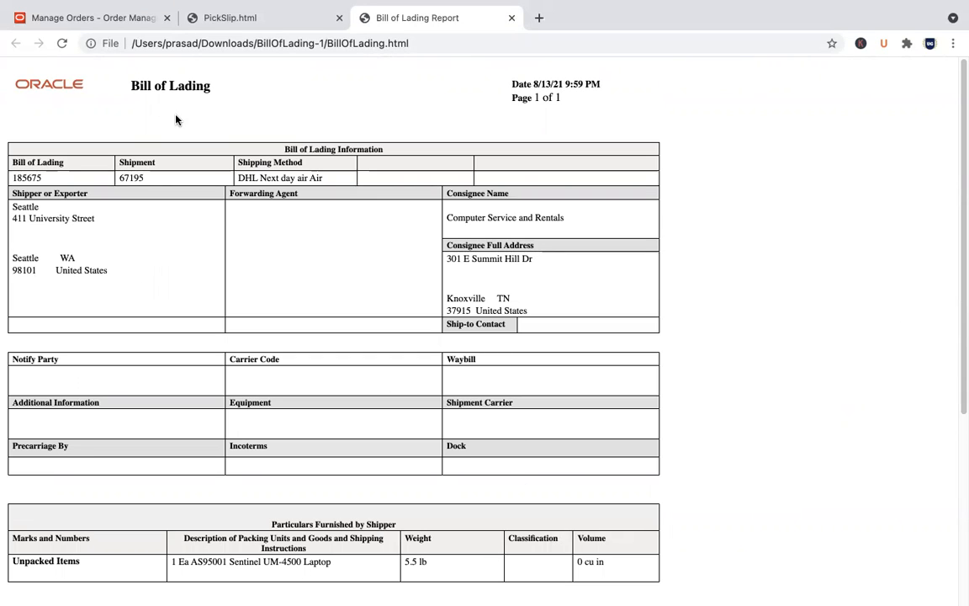
Switch to the scheduled process list in Firefox and view the attachments of the Send Shipment Advice process, closing their list again.
{"action": "key", "text": "super+Tab"}
{"action": "key", "text": "super+Tab"}
{"action": "key", "text": "super+Tab"}
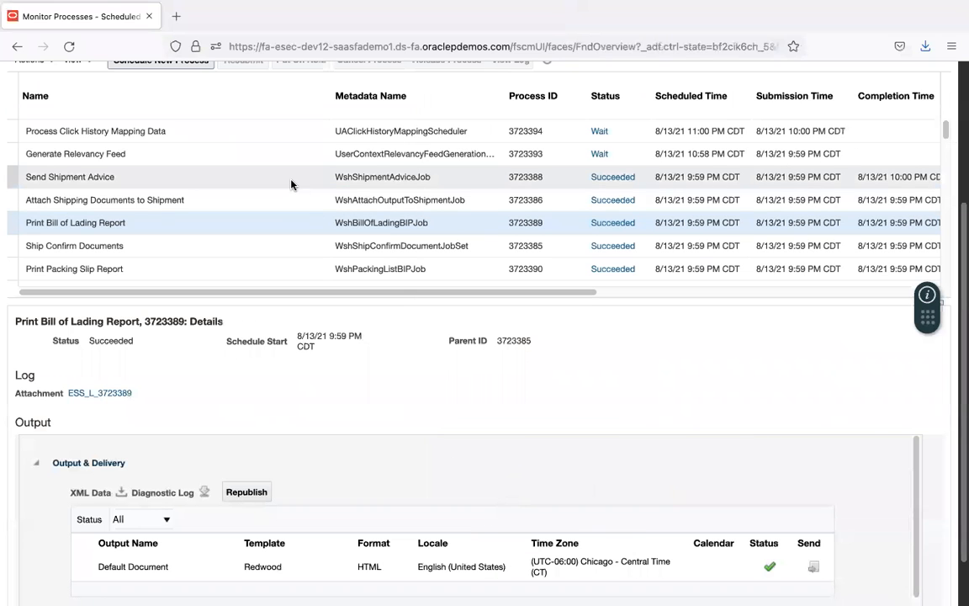
{"action": "left_click", "coordinate": [291, 181]}
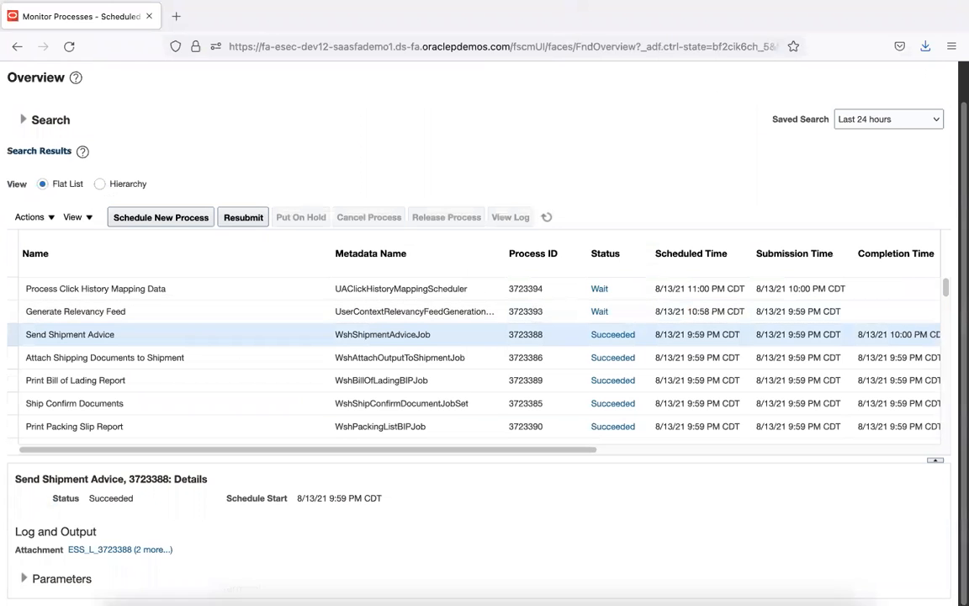
{"action": "left_click", "coordinate": [160, 550]}
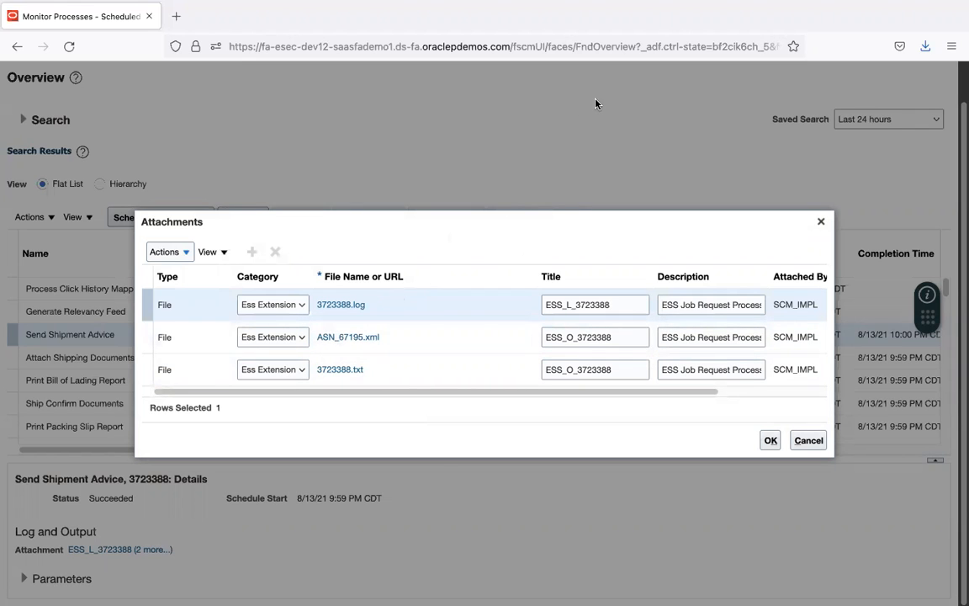
{"action": "left_click", "coordinate": [769, 440]}
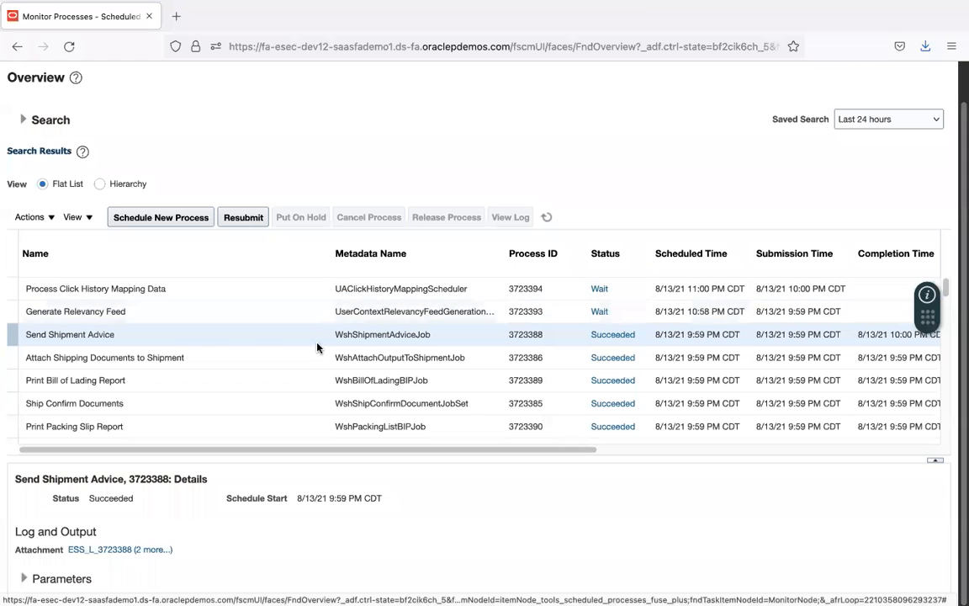
Switch to the Computer Service and Rentals order in Chrome and refresh it to check its line status.
{"action": "key", "text": "super+Tab"}
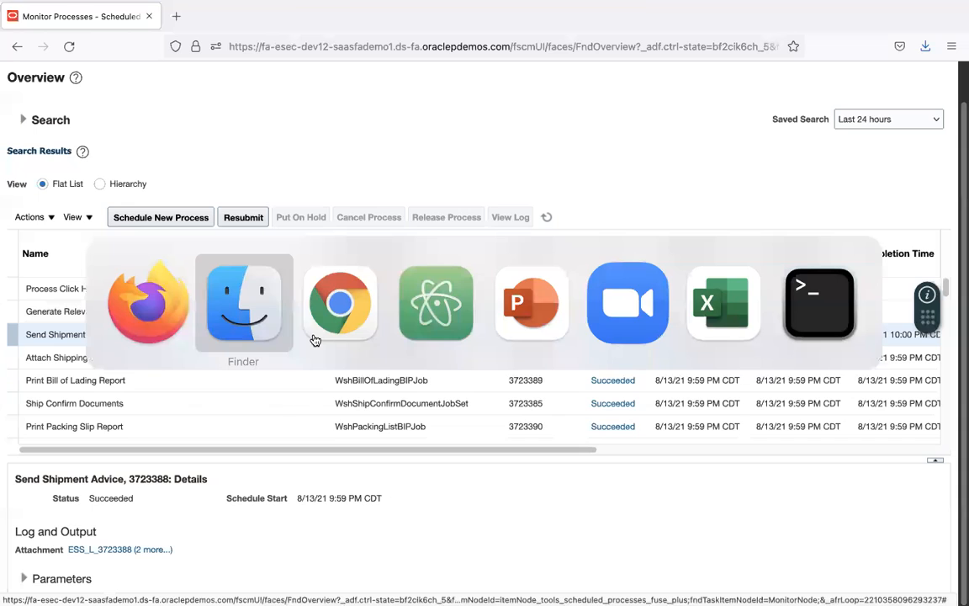
{"action": "left_click", "coordinate": [314, 339]}
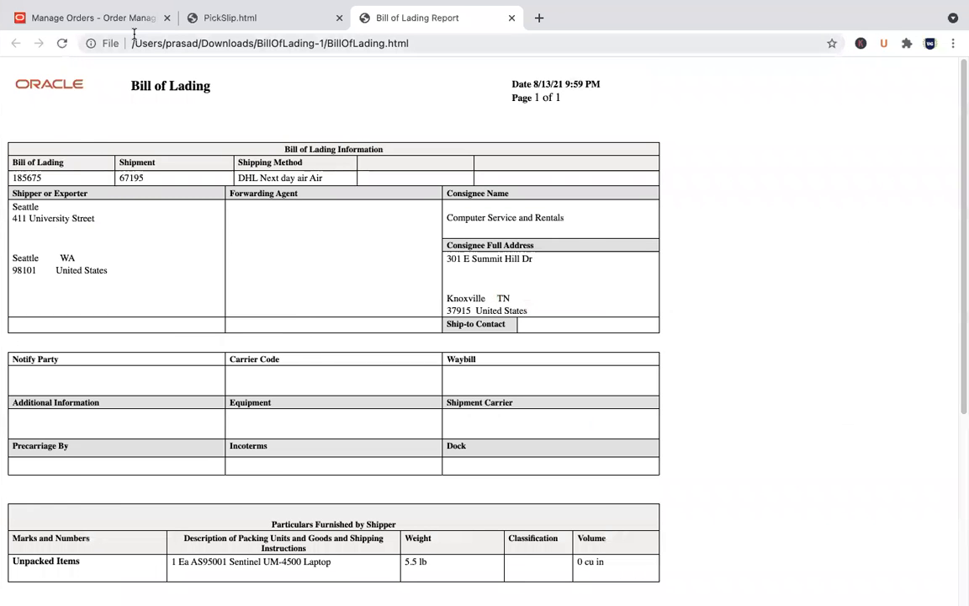
{"action": "left_click", "coordinate": [115, 18]}
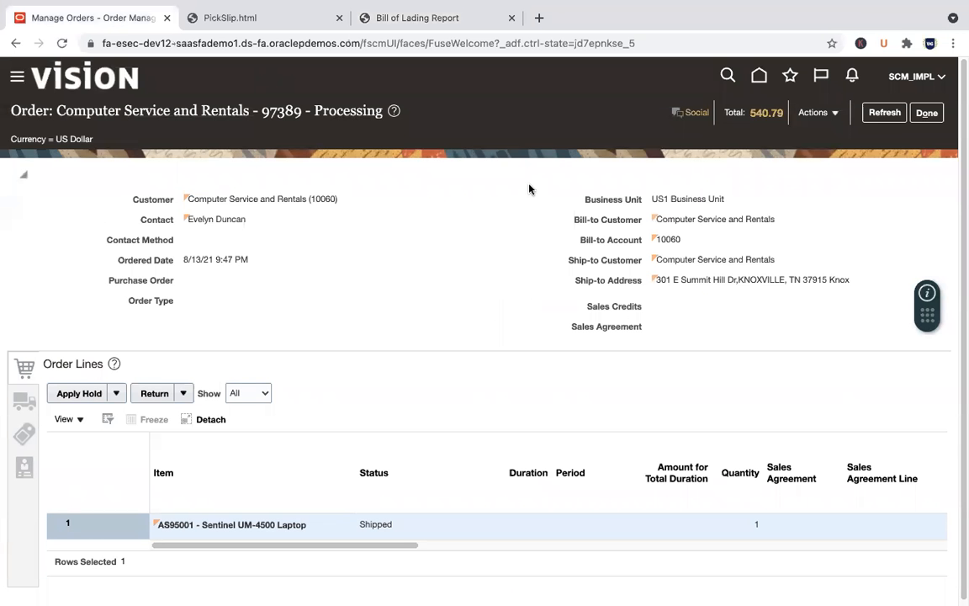
{"action": "left_click", "coordinate": [895, 121]}
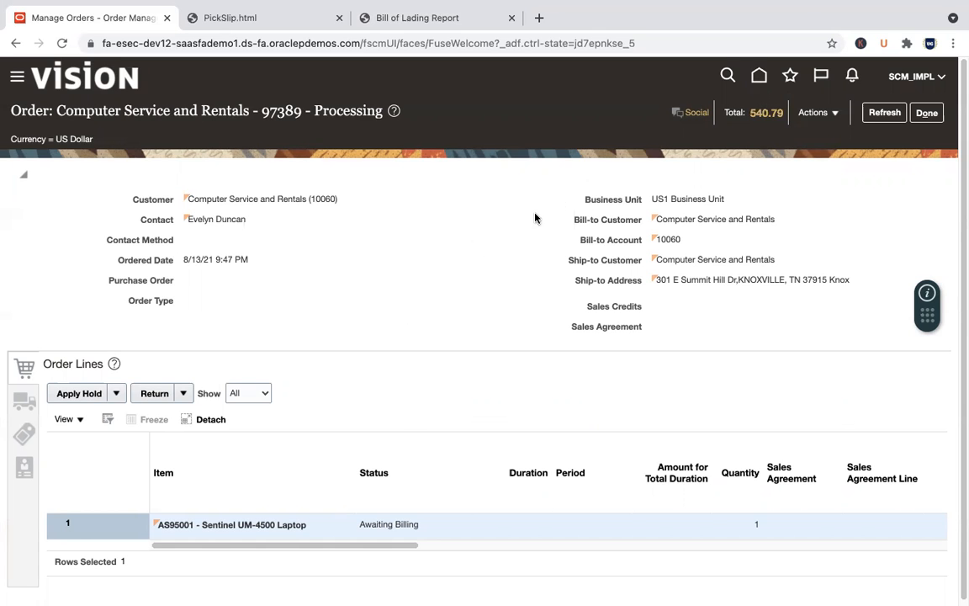
Switch to Firefox and sign out of the SCM_IMPL session, confirming the logout consent.
{"action": "mouse_move", "coordinate": [135, 593]}
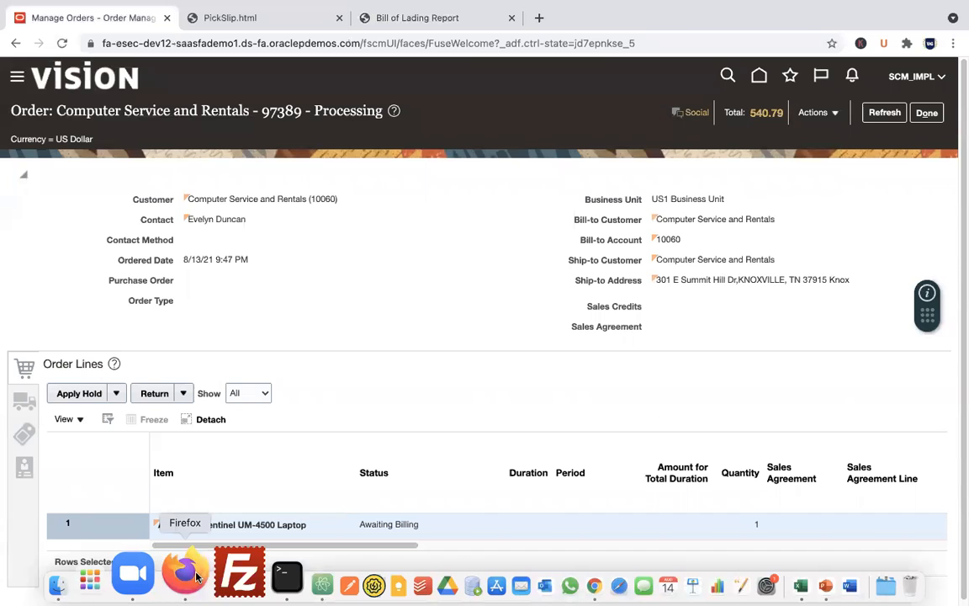
{"action": "left_click", "coordinate": [196, 577]}
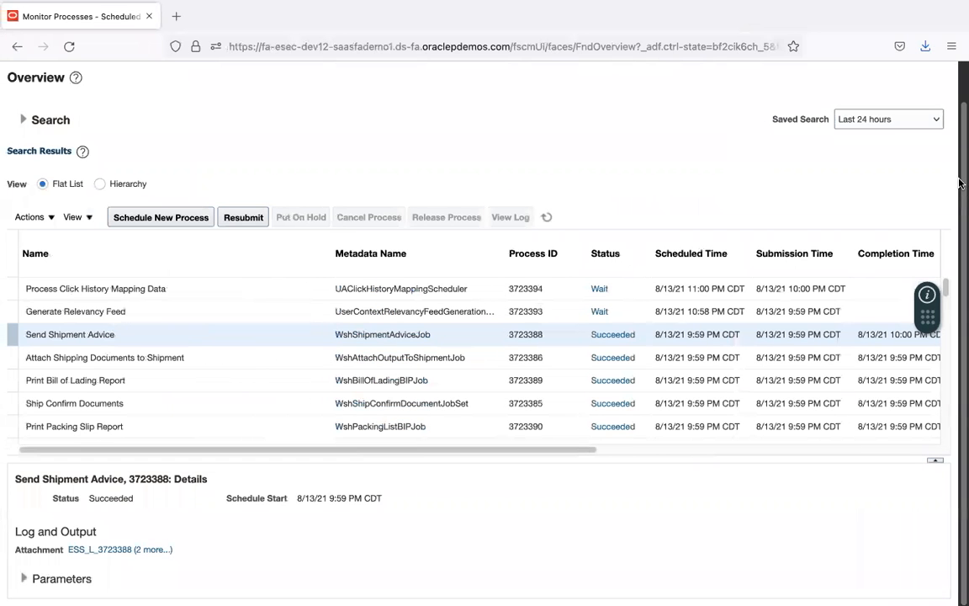
{"action": "scroll", "coordinate": [959, 190], "scroll_direction": "up", "scroll_amount": 1}
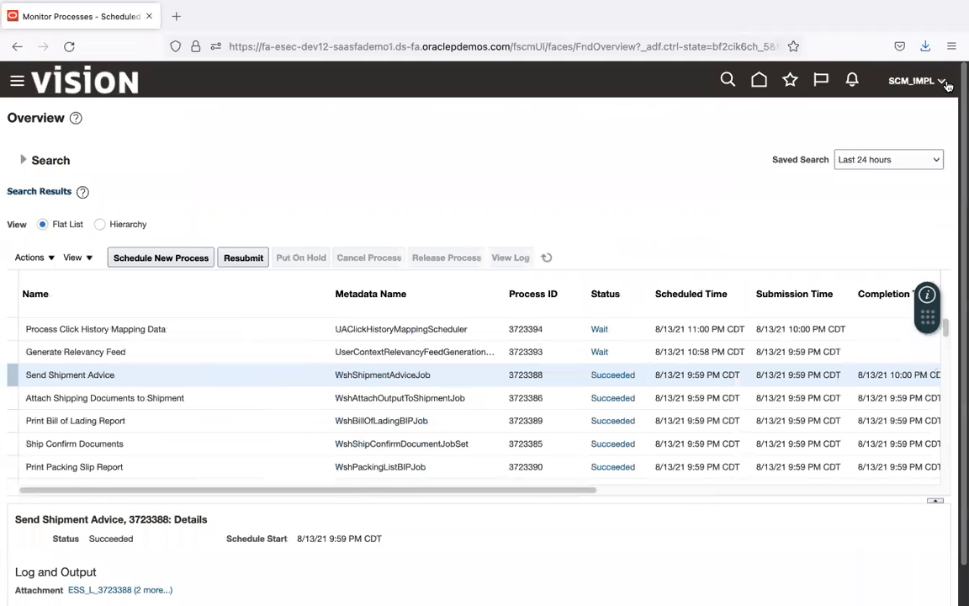
{"action": "left_click", "coordinate": [900, 115]}
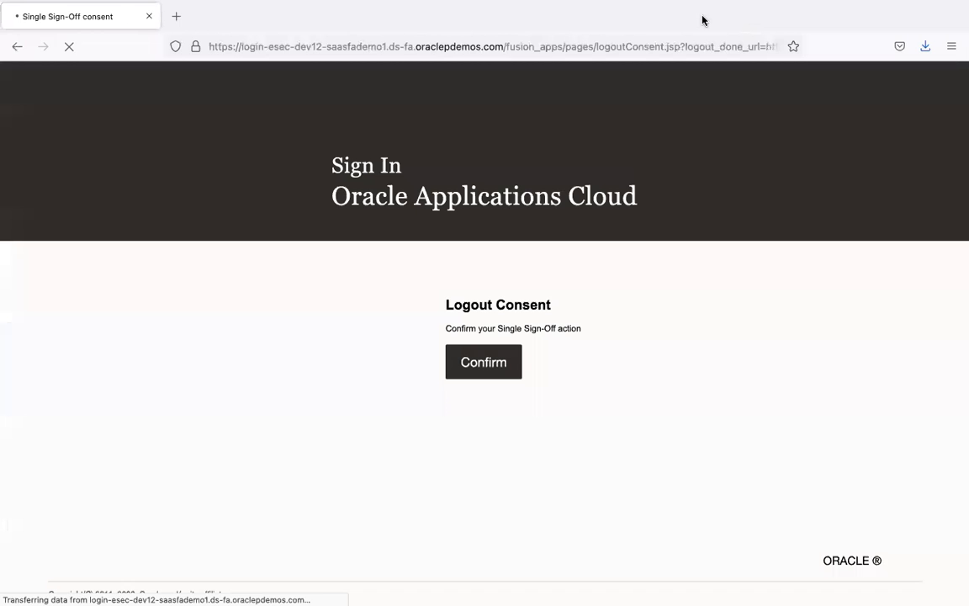
{"action": "left_click", "coordinate": [445, 376]}
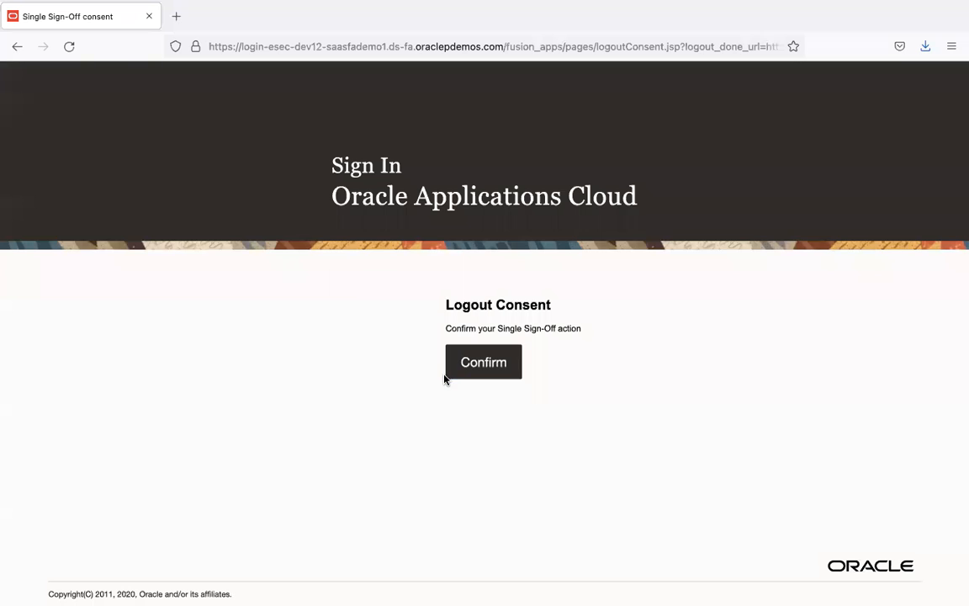
{"action": "left_click", "coordinate": [454, 361]}
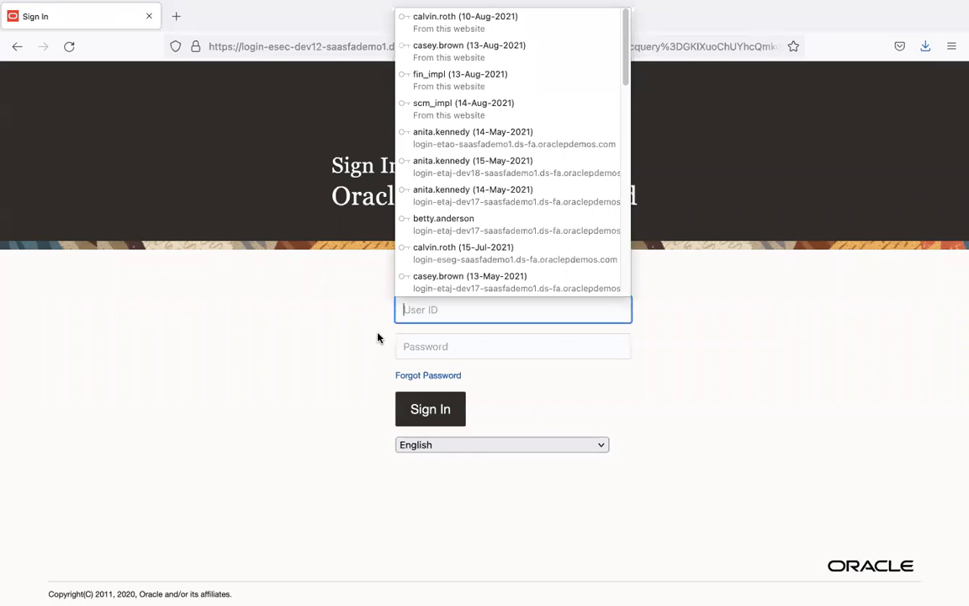
Sign in to Oracle Applications Cloud as fin_impl with the saved account password.
{"action": "type", "text": "fin"}
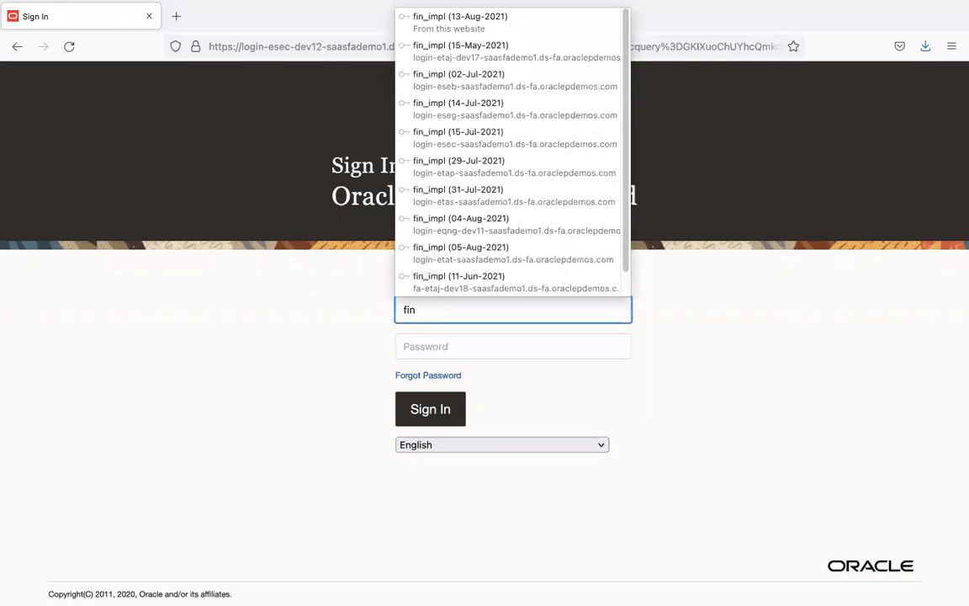
{"action": "type", "text": "_"}
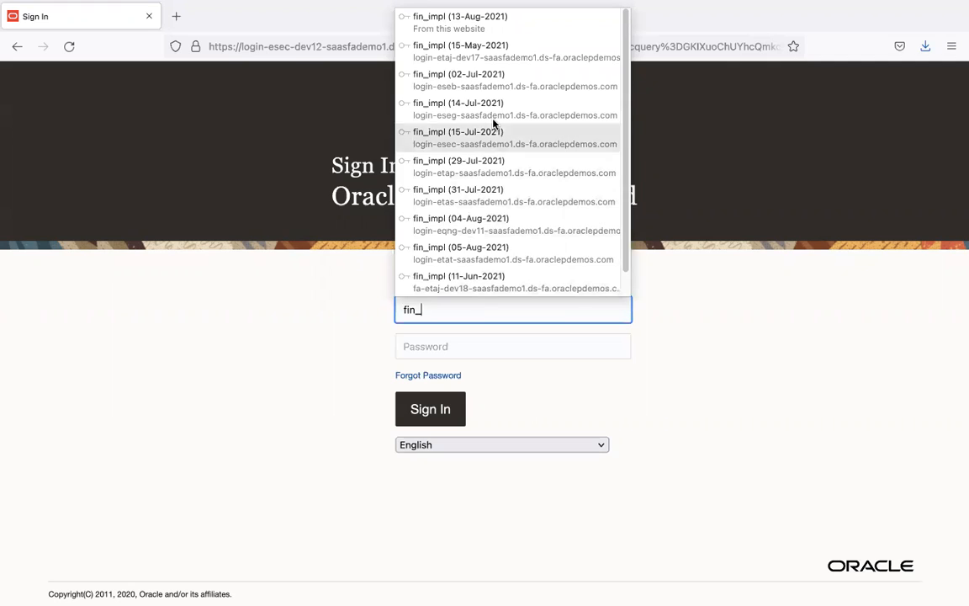
{"action": "left_click", "coordinate": [498, 30]}
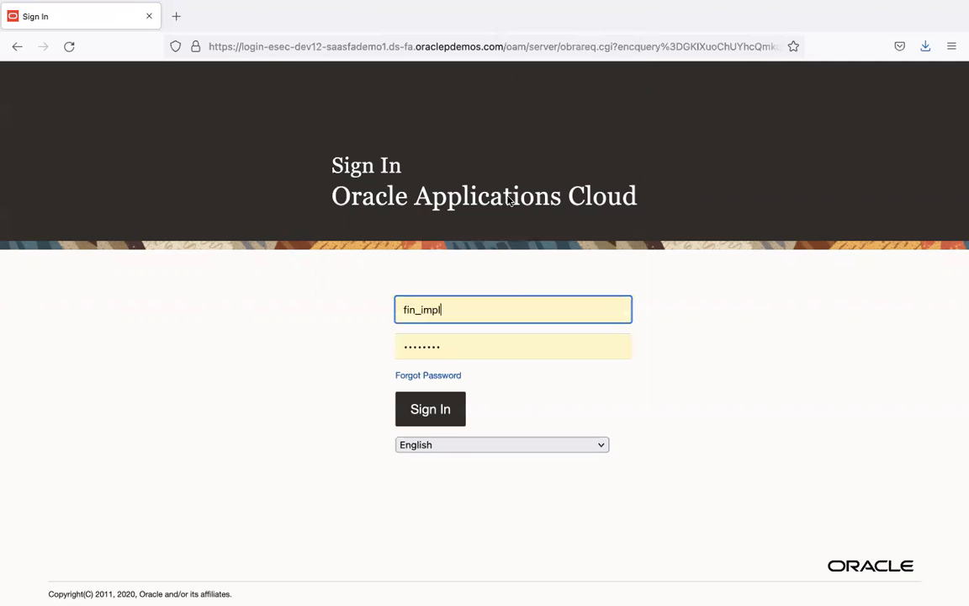
{"action": "left_click", "coordinate": [442, 423]}
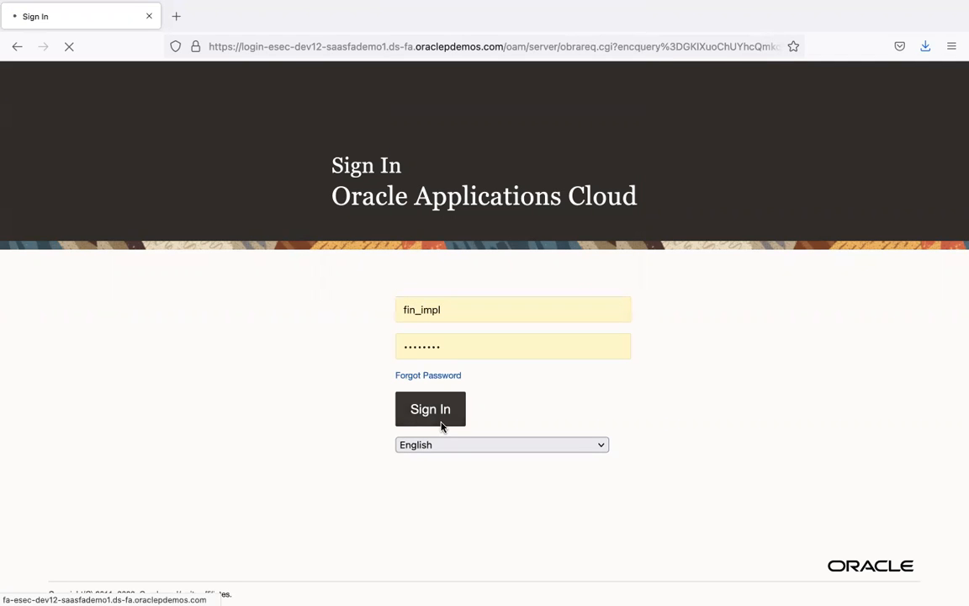
Switch to the PowerPoint slide show and advance to the slide on importing receivables transactions using AutoInvoice.
{"action": "key", "text": "super+Tab"}
{"action": "key", "text": "super+Tab"}
{"action": "key", "text": "super+Tab"}
{"action": "key", "text": "super+Tab"}
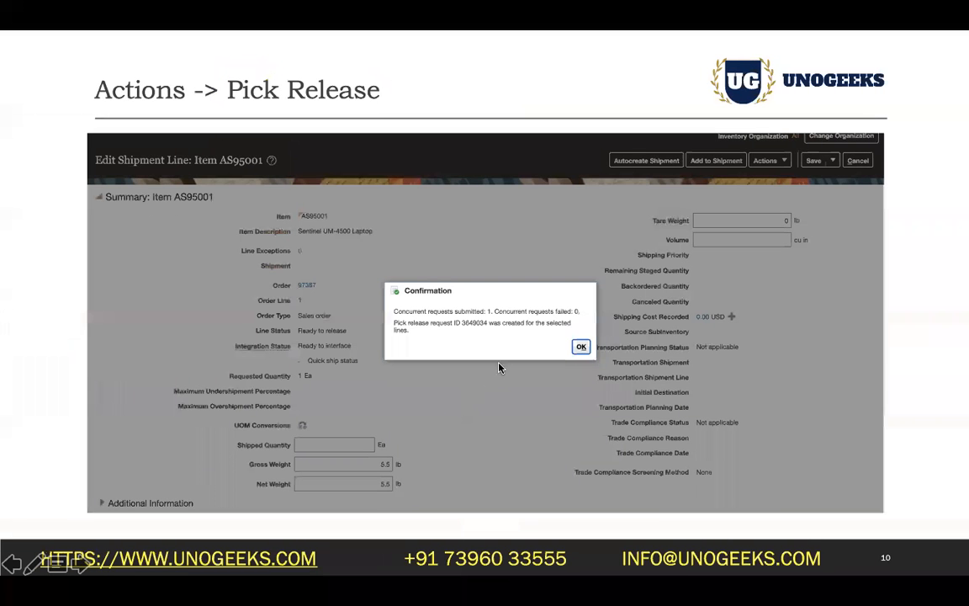
{"action": "key", "text": "Right"}
{"action": "key", "text": "Right"}
{"action": "key", "text": "Right"}
{"action": "key", "text": "Right"}
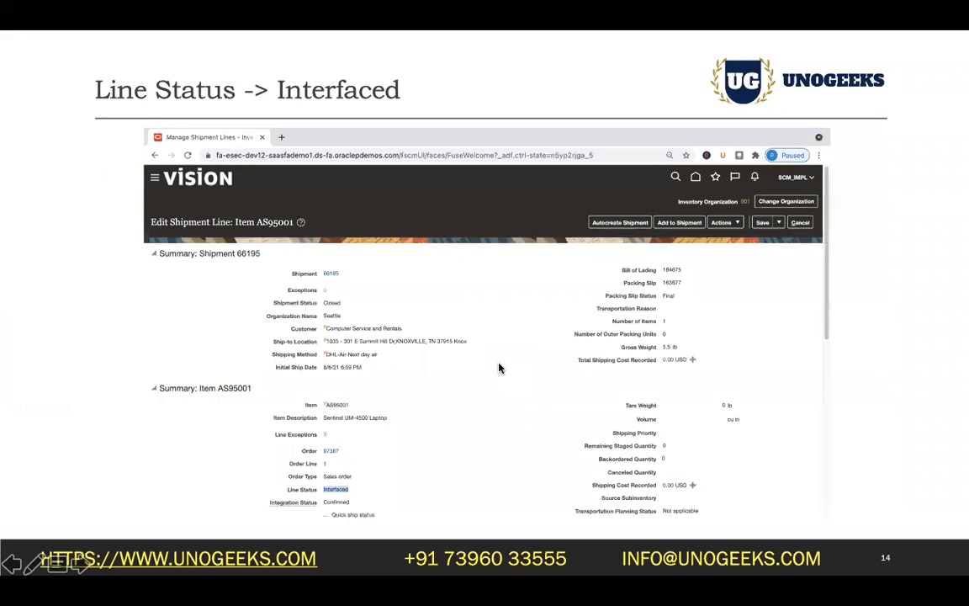
{"action": "key", "text": "Right"}
{"action": "key", "text": "Right"}
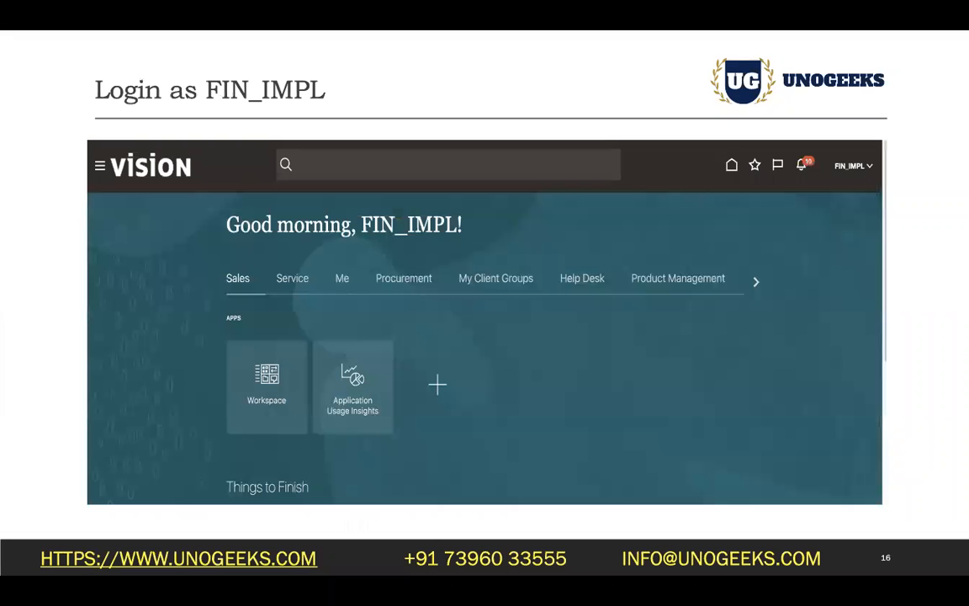
{"action": "key", "text": "Right"}
{"action": "key", "text": "Right"}
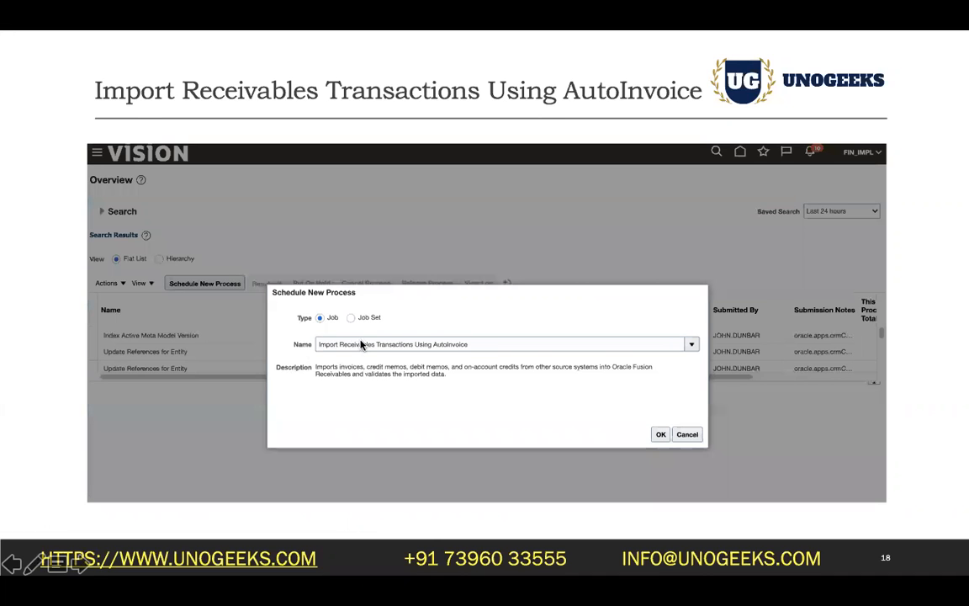
{"action": "key", "text": "super+Tab"}
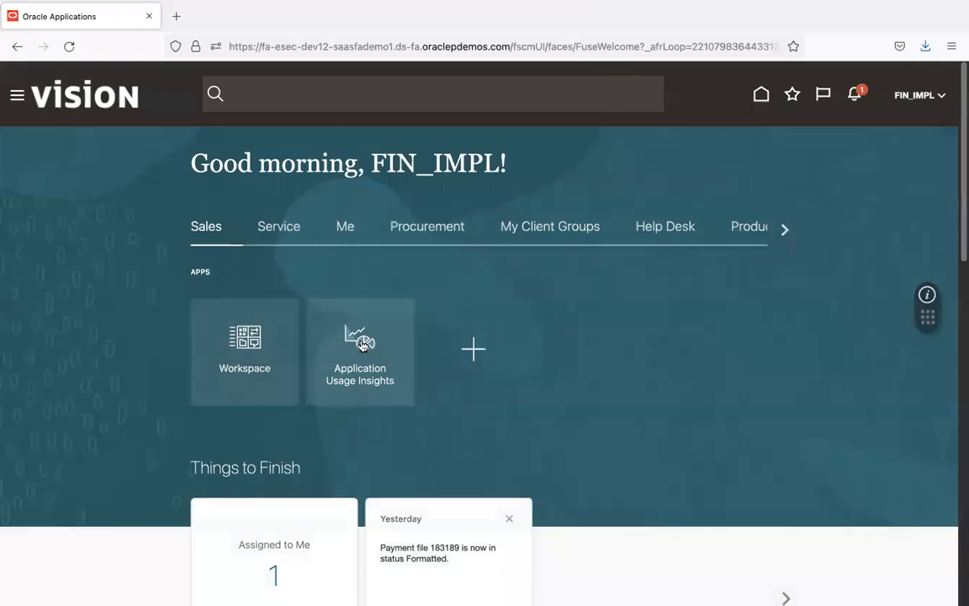
{"action": "key", "text": "super+Tab"}
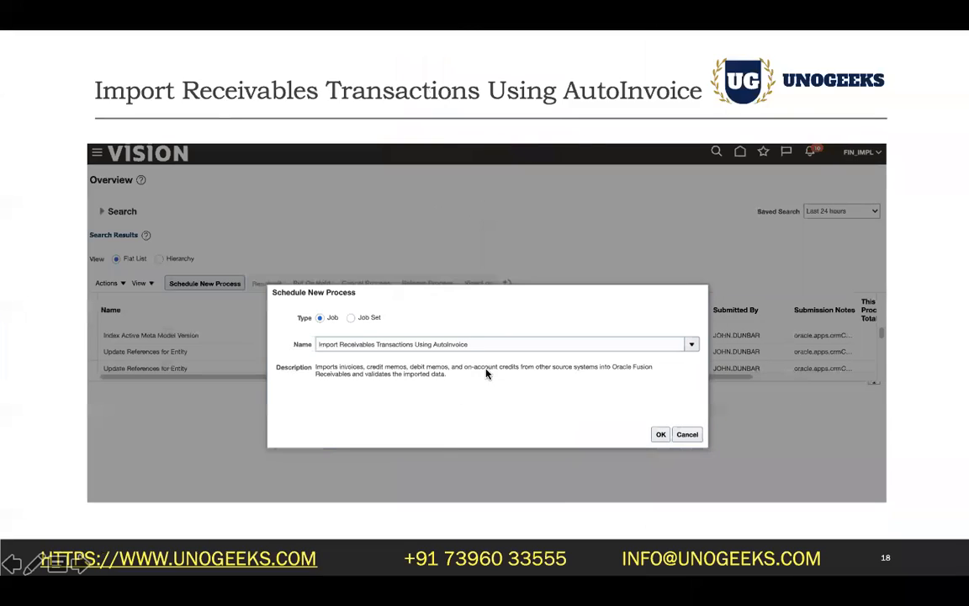
Switch back to the Oracle home page in Firefox and open Scheduled Processes from the Tools group.
{"action": "key", "text": "super+Tab"}
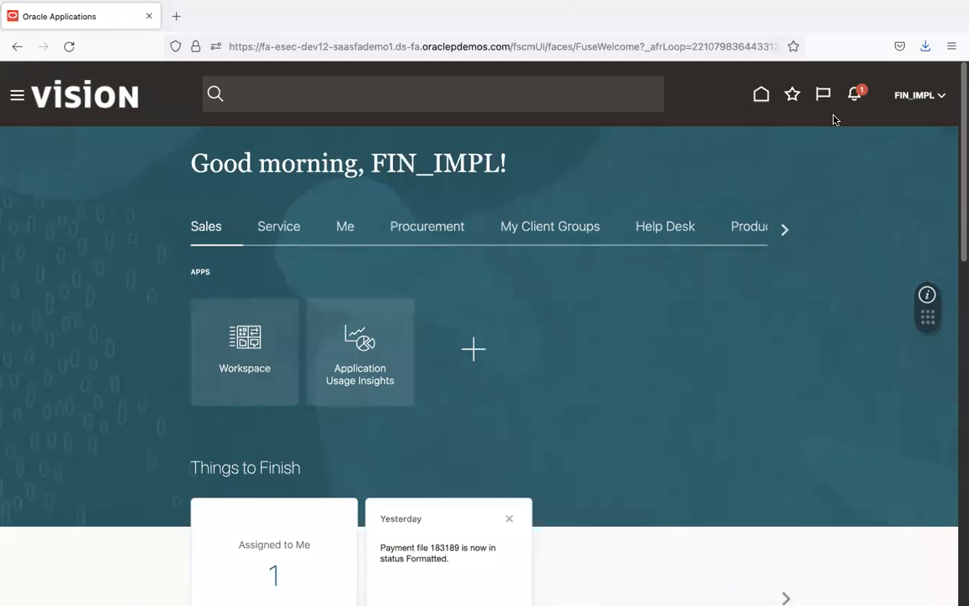
{"action": "left_click", "coordinate": [789, 230]}
{"action": "left_click", "coordinate": [789, 230]}
{"action": "left_click", "coordinate": [789, 230]}
{"action": "left_click", "coordinate": [789, 231]}
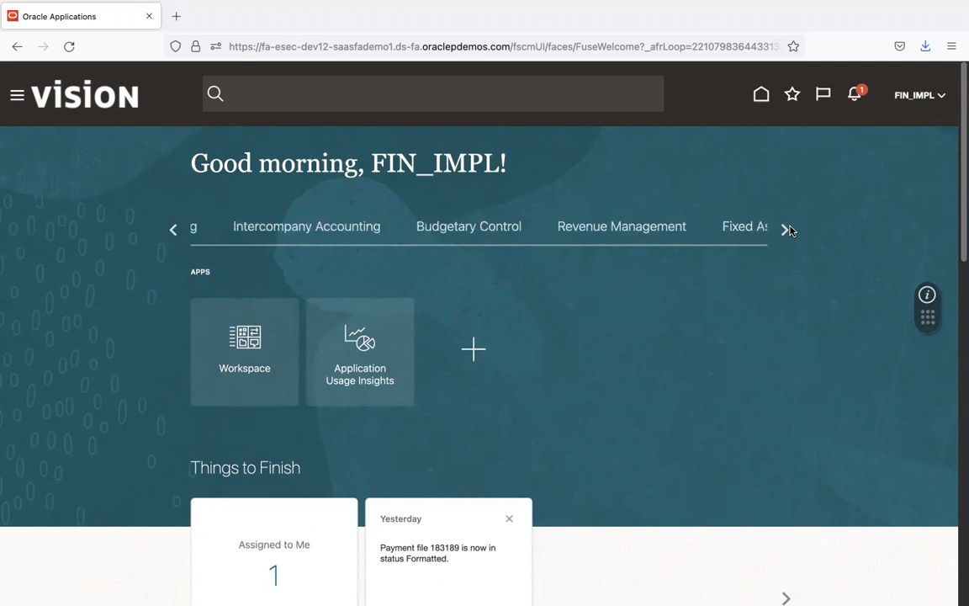
{"action": "left_click", "coordinate": [789, 231]}
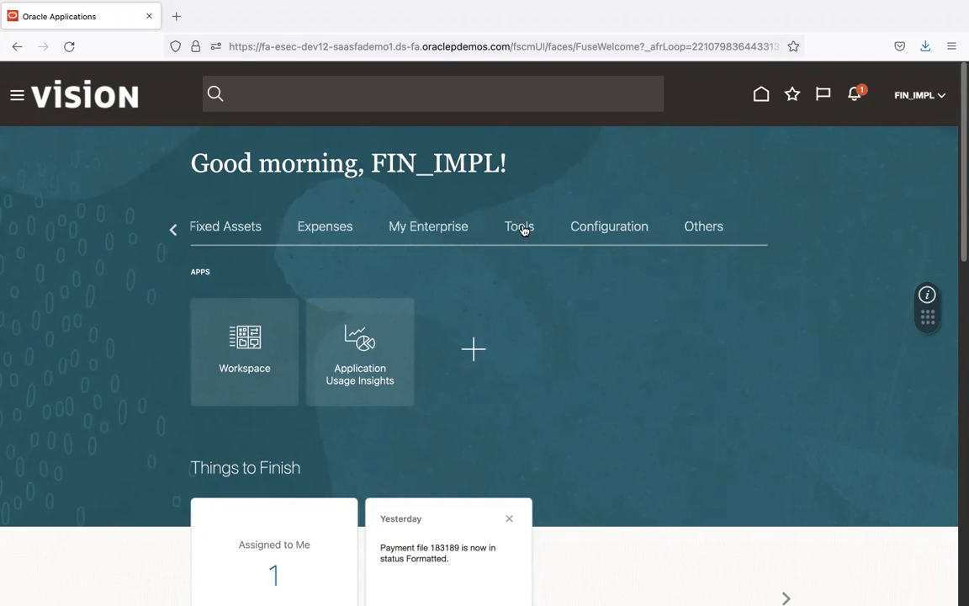
{"action": "left_click", "coordinate": [521, 228]}
{"action": "left_click", "coordinate": [593, 474]}
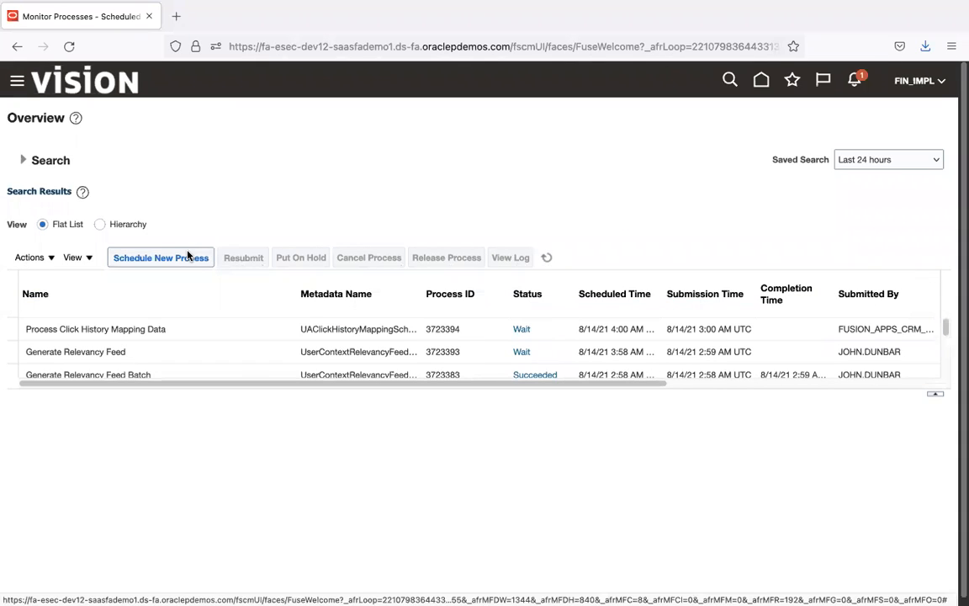
Start scheduling a new process of type Job and enter "Import Auto" as its name.
{"action": "left_click", "coordinate": [188, 256]}
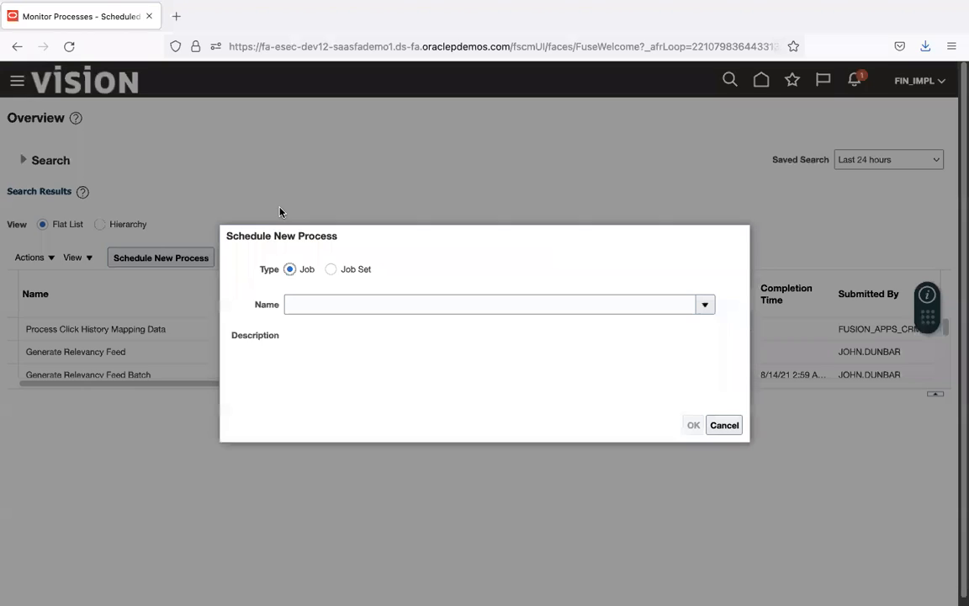
{"action": "left_click", "coordinate": [335, 303]}
{"action": "type", "text": "Import Auto"}
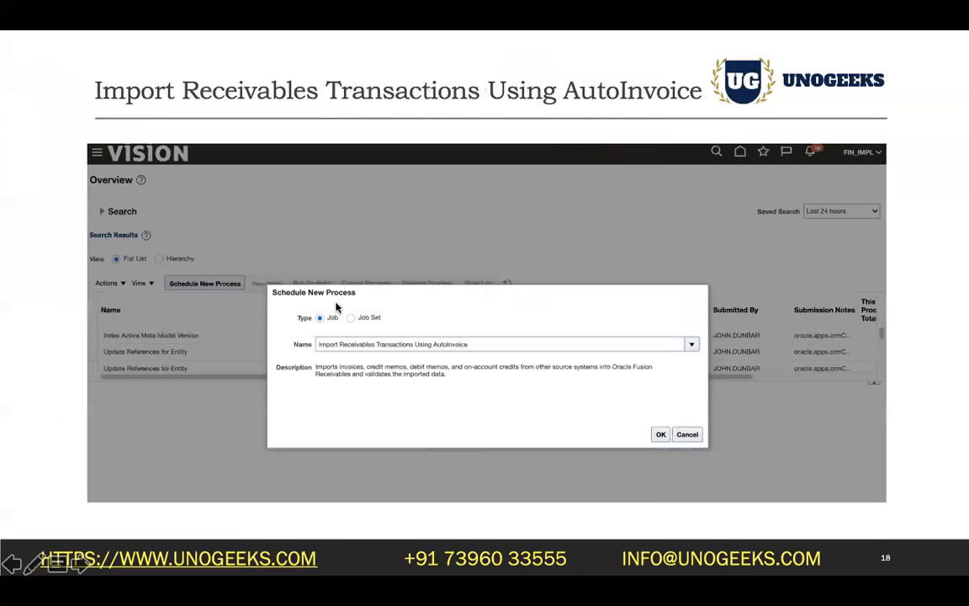
Copy the PowerPoint slide title "Import Receivables Transactions Using AutoInvoice" and use it as the new process's name in Firefox.
{"action": "key", "text": "Escape"}
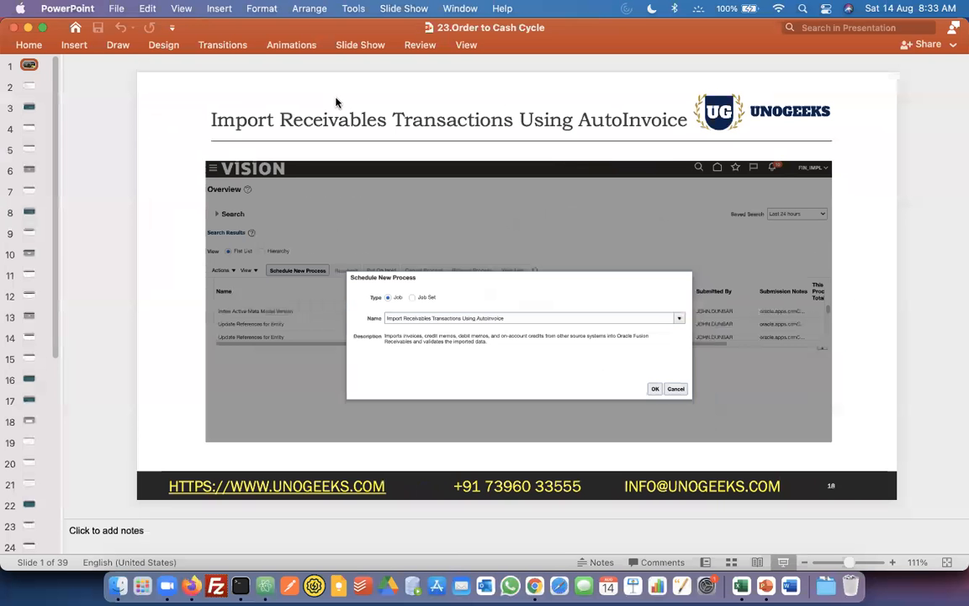
{"action": "left_click", "coordinate": [331, 120]}
{"action": "key", "text": "super+a"}
{"action": "key", "text": "super+c"}
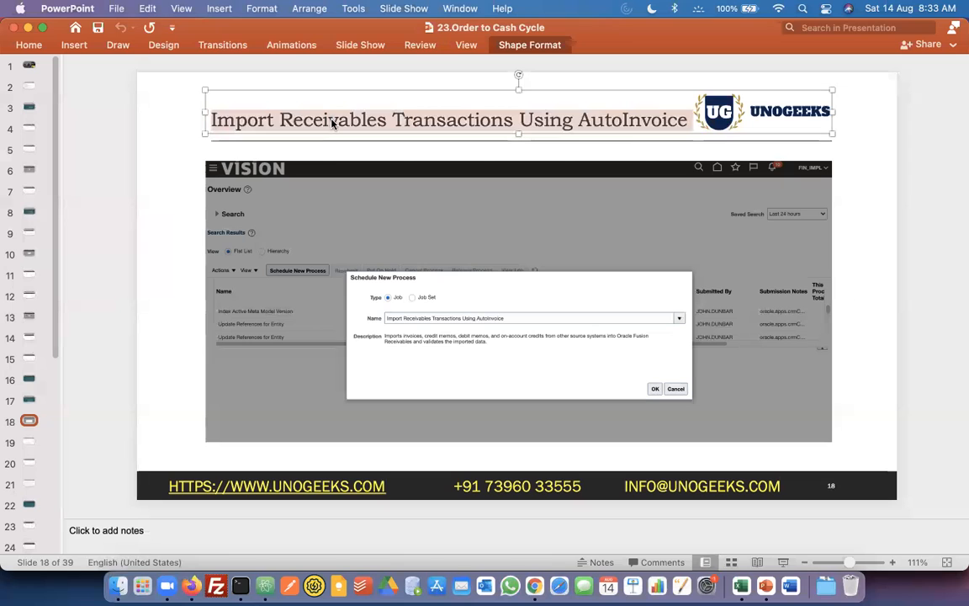
{"action": "key", "text": "super+Tab"}
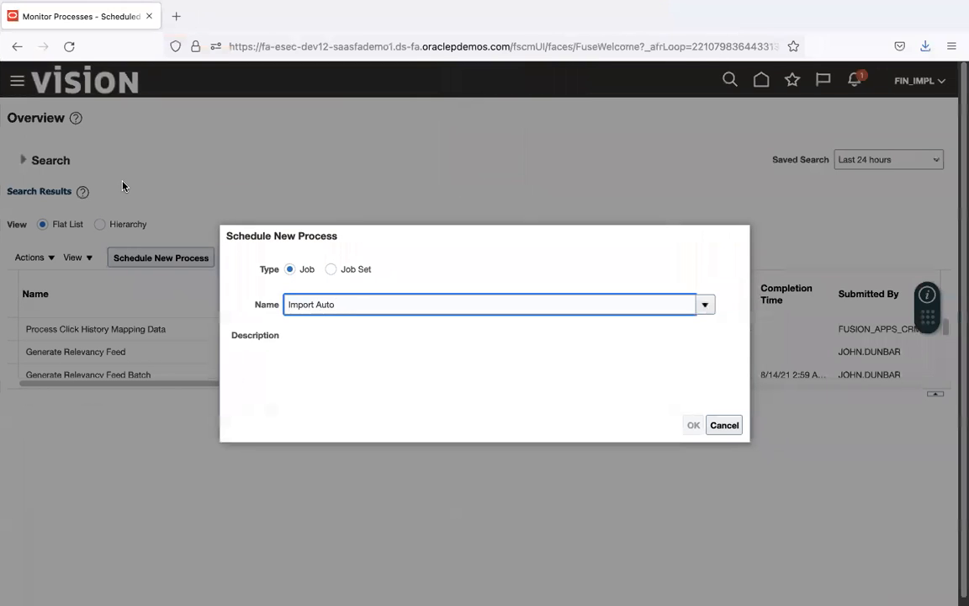
{"action": "key", "text": "super+a"}
{"action": "key", "text": "super+v"}
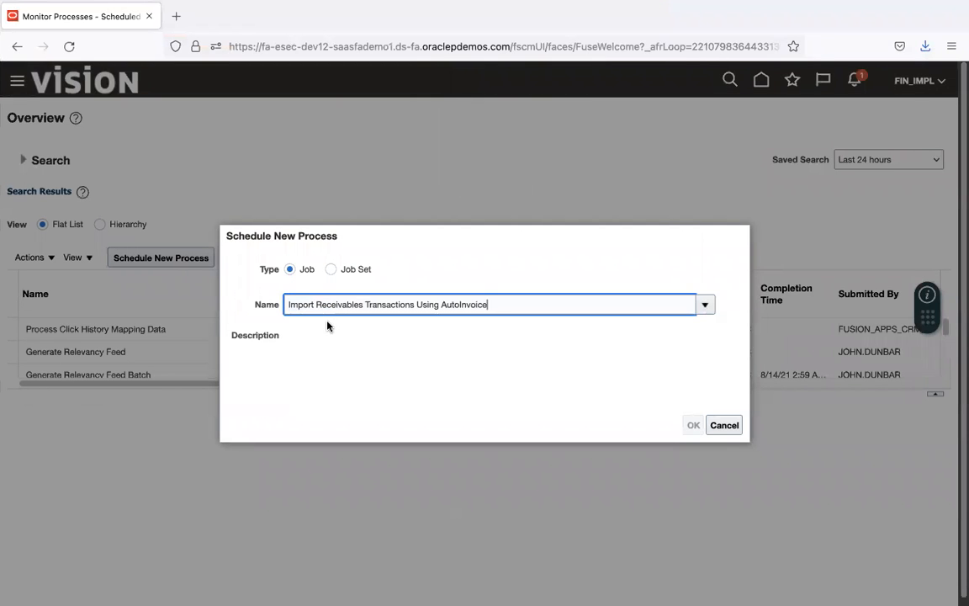
Restart the slide show in PowerPoint, return to Firefox and confirm the AutoInvoice import job to open its process details.
{"action": "key", "text": "super+Tab"}
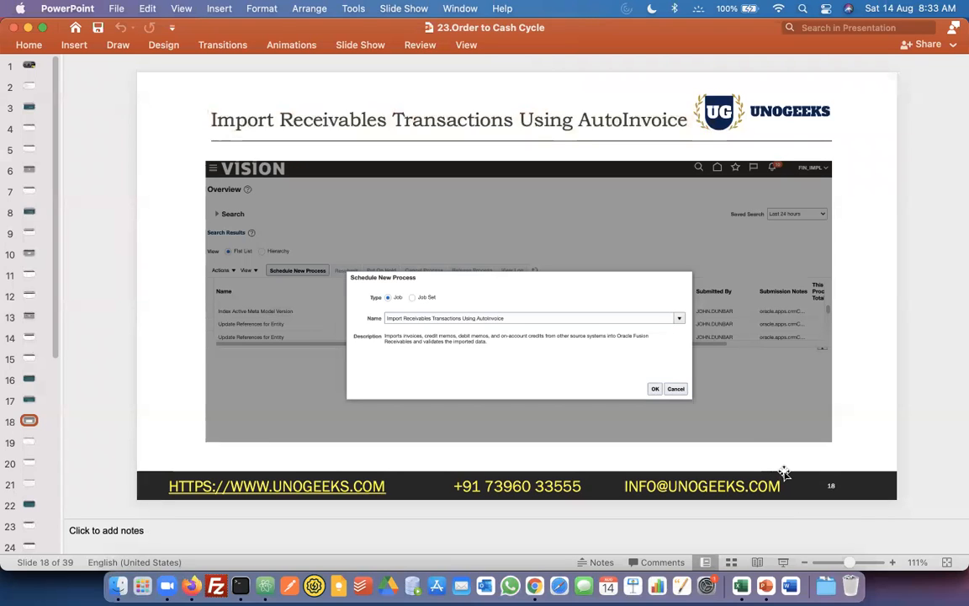
{"action": "left_click", "coordinate": [784, 562]}
{"action": "key", "text": "super+Tab"}
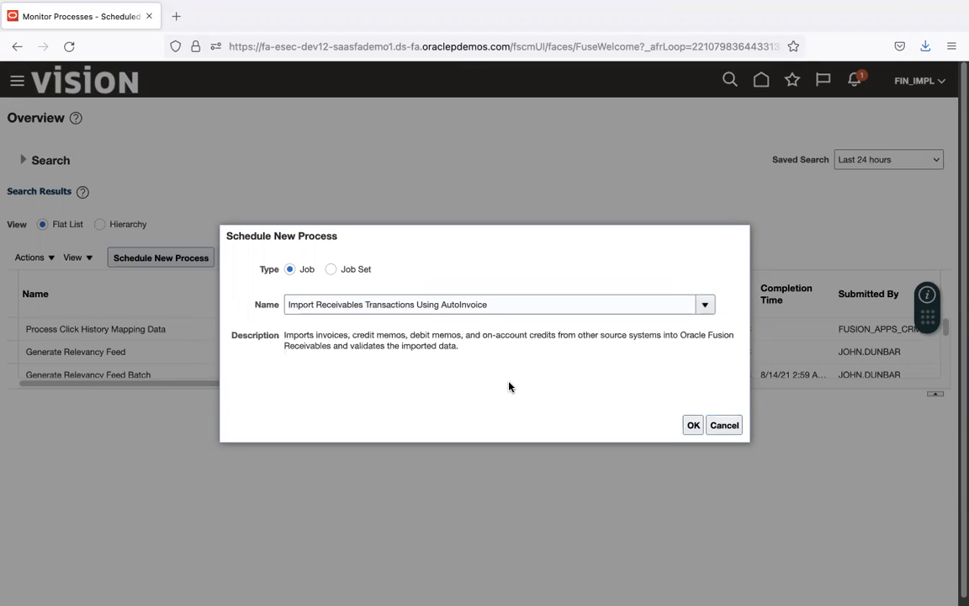
{"action": "left_click", "coordinate": [694, 425]}
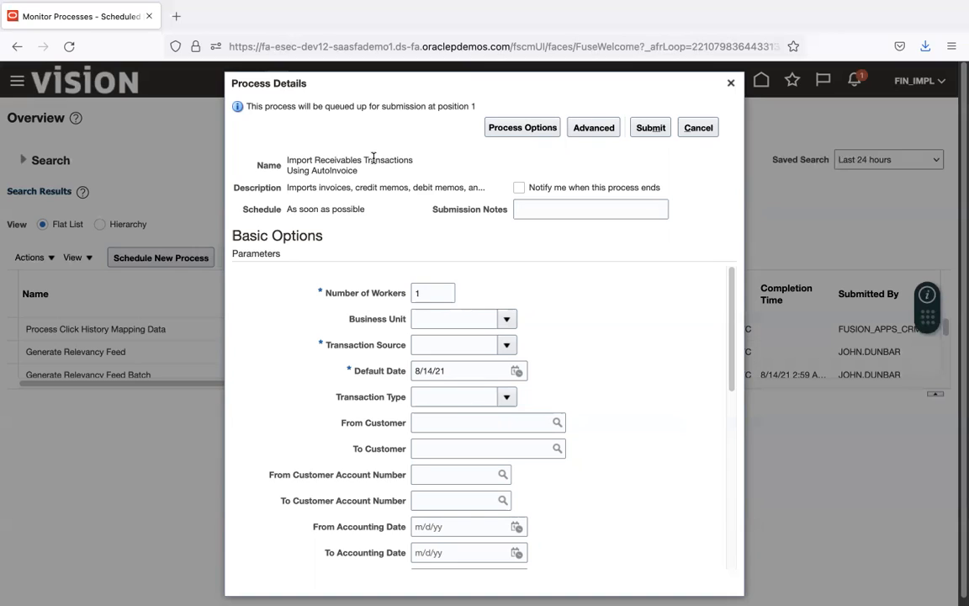
Enter 10 as the number of workers, then review the example AutoInvoice parameters in the PowerPoint slide show.
{"action": "left_click", "coordinate": [427, 293]}
{"action": "type", "text": "0"}
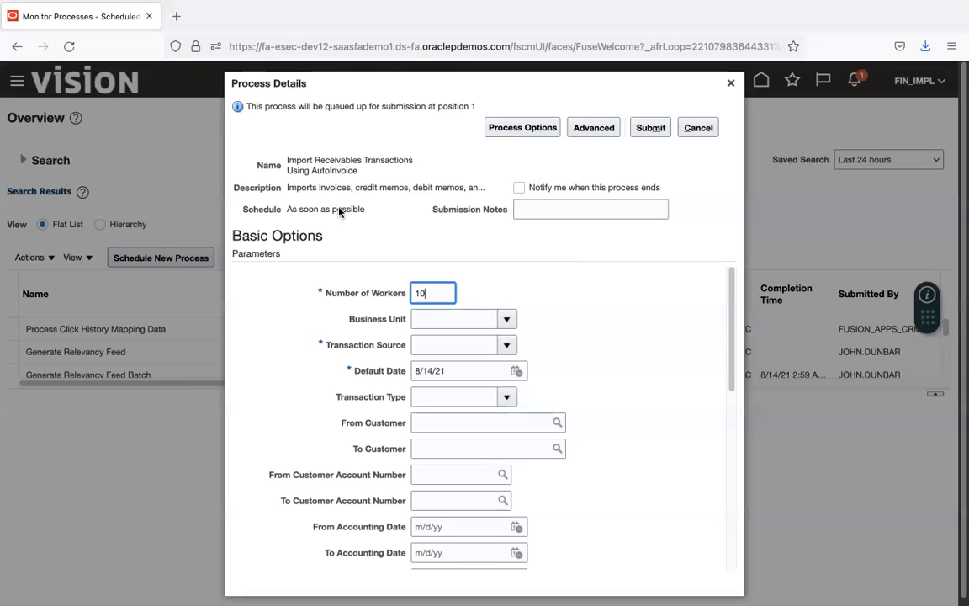
{"action": "key", "text": "super+Tab"}
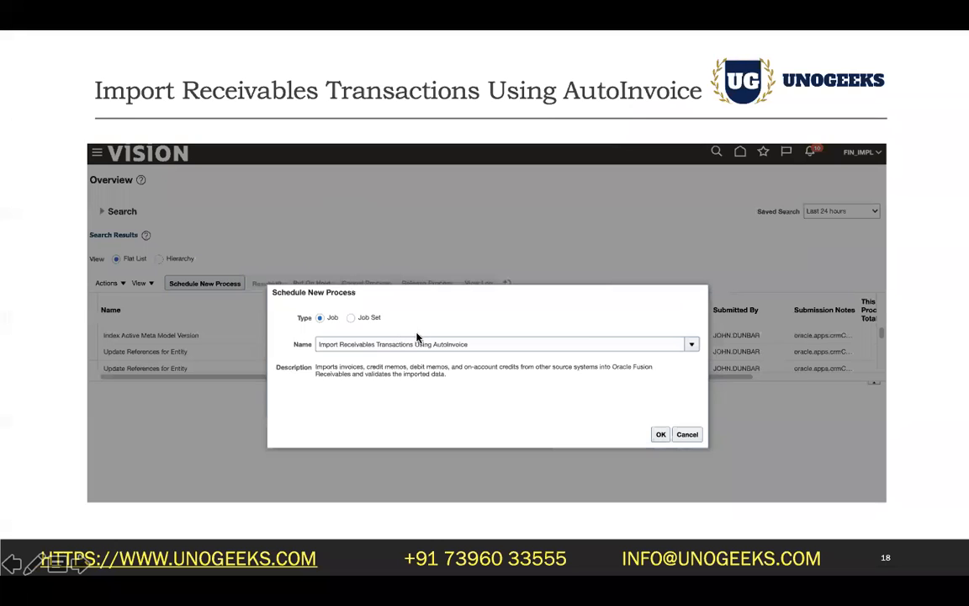
{"action": "key", "text": "Right"}
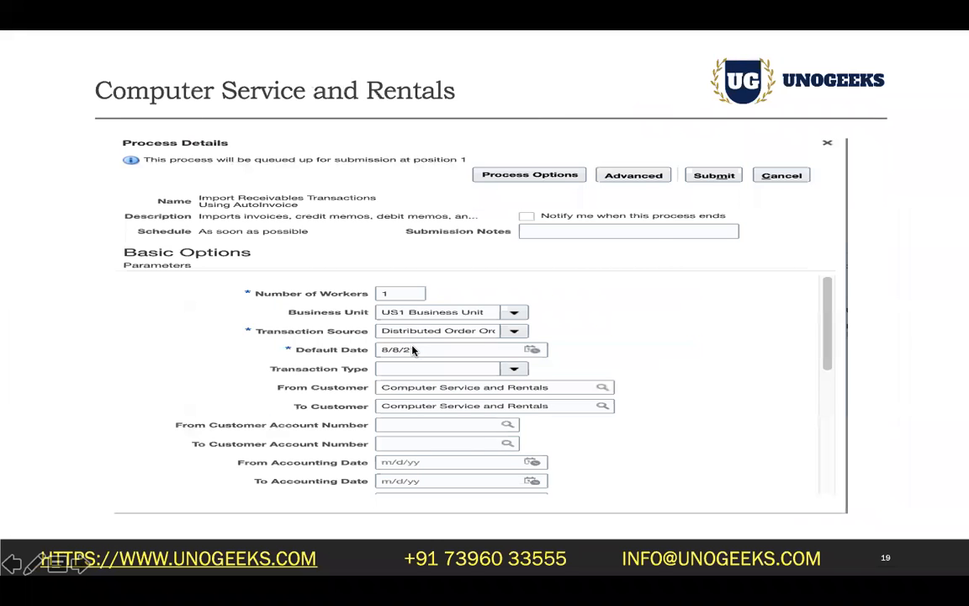
{"action": "key", "text": "Right"}
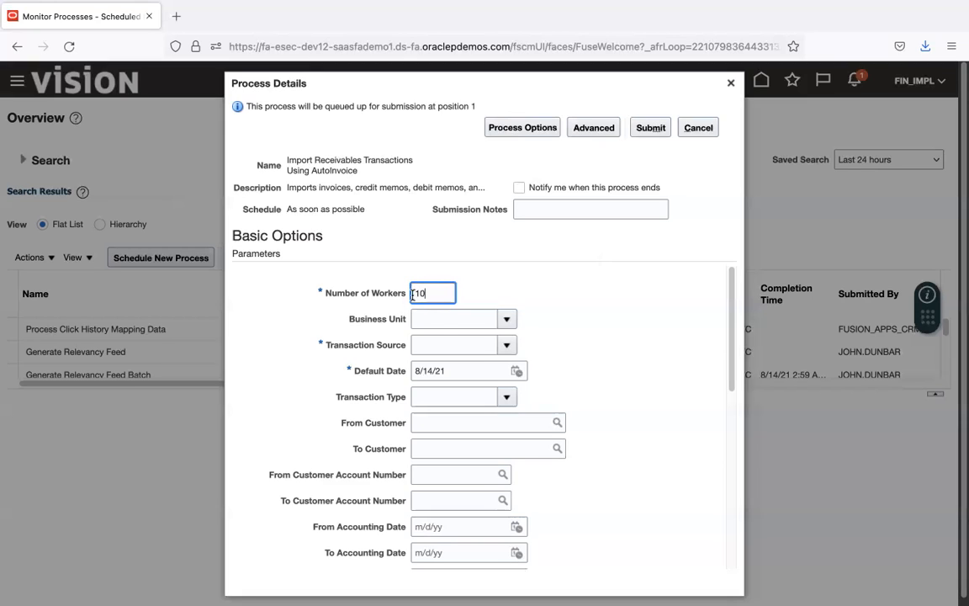
Back in Firefox, set the number of workers to 1 and the business unit to US1 Business Unit.
{"action": "left_click", "coordinate": [446, 322]}
{"action": "left_click", "coordinate": [507, 321]}
{"action": "left_click", "coordinate": [432, 288]}
{"action": "key", "text": "BackSpace"}
{"action": "left_click", "coordinate": [552, 312]}
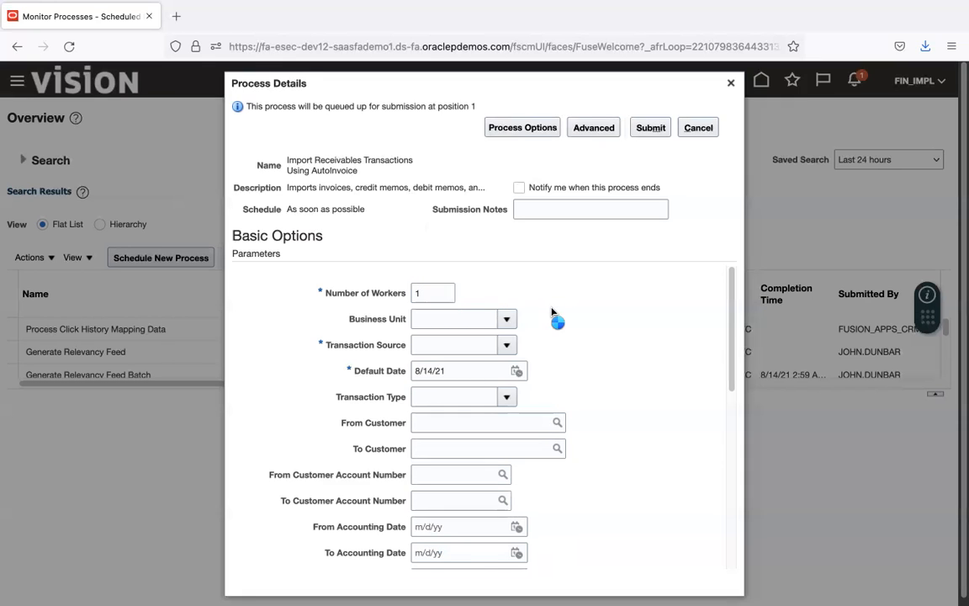
{"action": "left_click", "coordinate": [485, 320]}
{"action": "type", "text": "US1"}
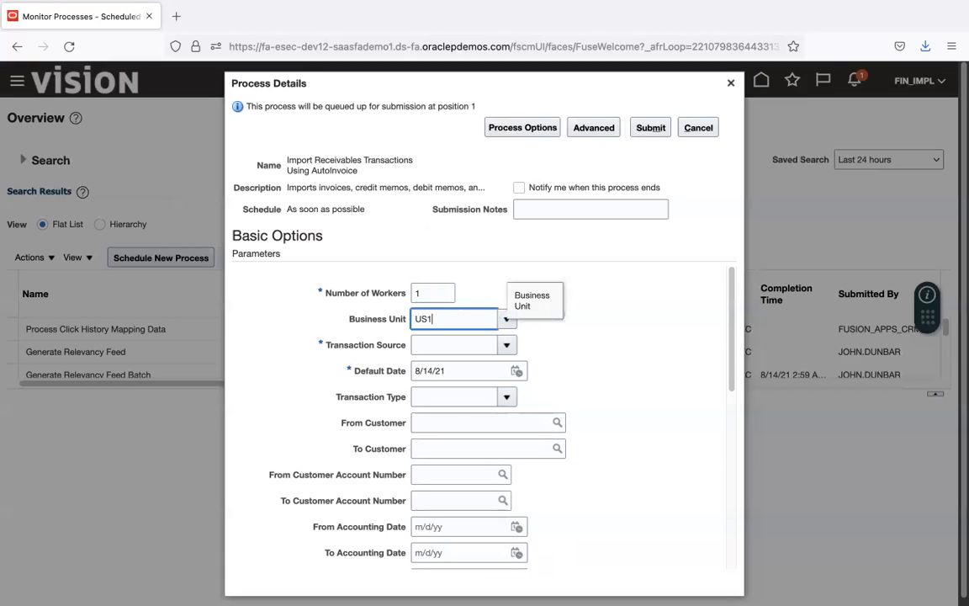
{"action": "type", "text": " B"}
{"action": "key", "text": "Tab"}
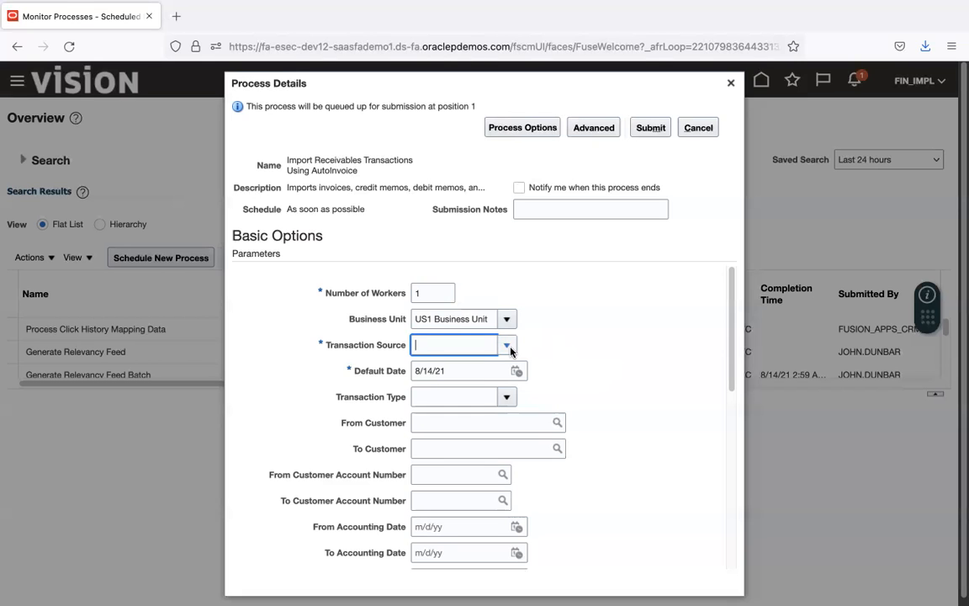
Check the earlier slides in PowerPoint, then set the import's transaction source to Distributed Order Orchestration in Firefox.
{"action": "key", "text": "super+Tab"}
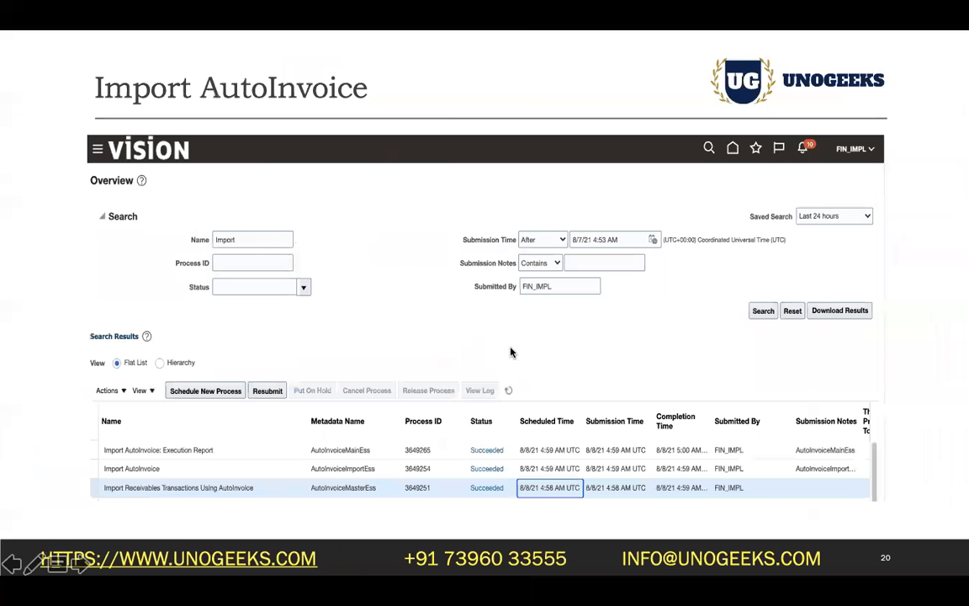
{"action": "key", "text": "Left"}
{"action": "key", "text": "Left"}
{"action": "key", "text": "Left"}
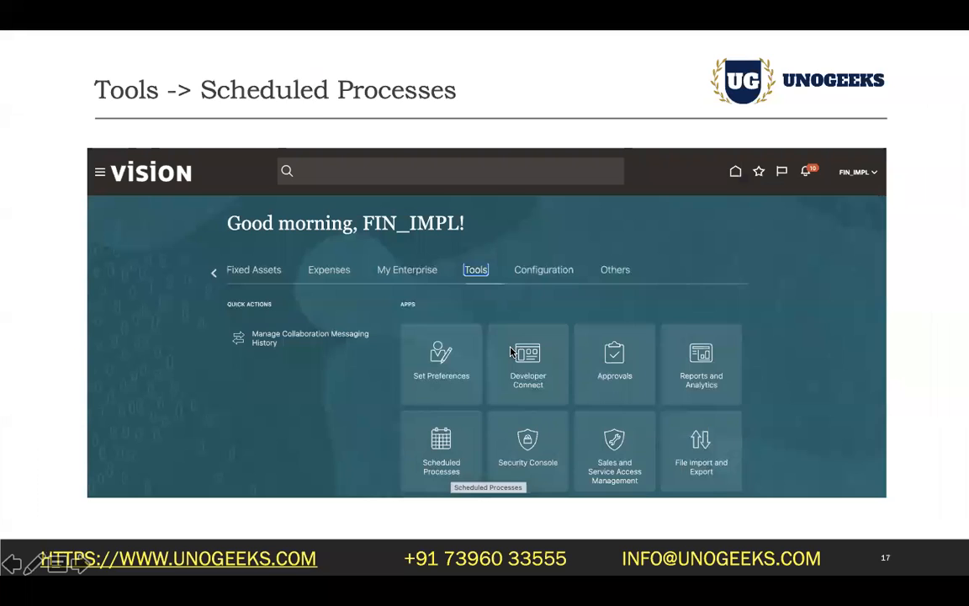
{"action": "key", "text": "Left"}
{"action": "key", "text": "Left"}
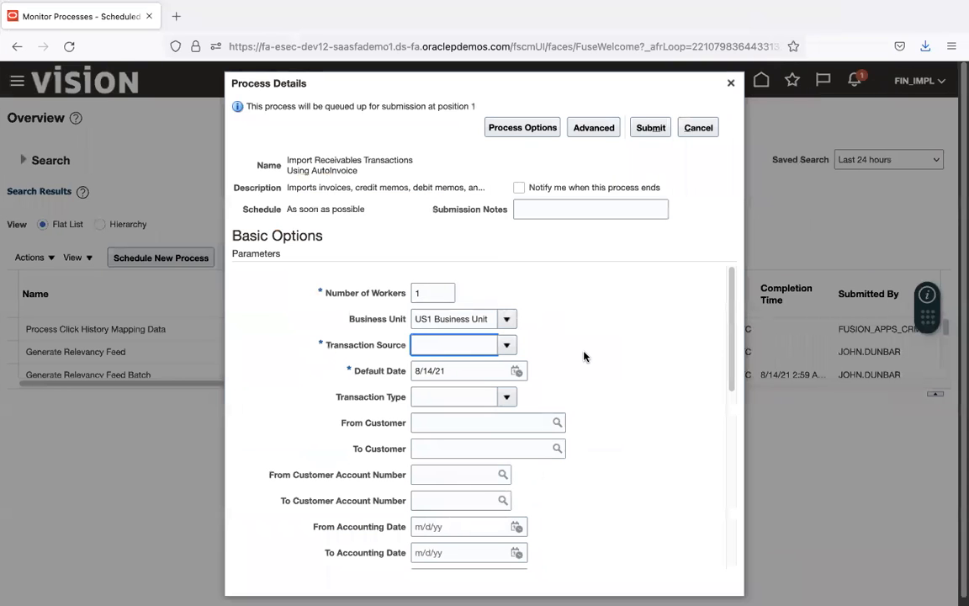
{"action": "left_click", "coordinate": [508, 345]}
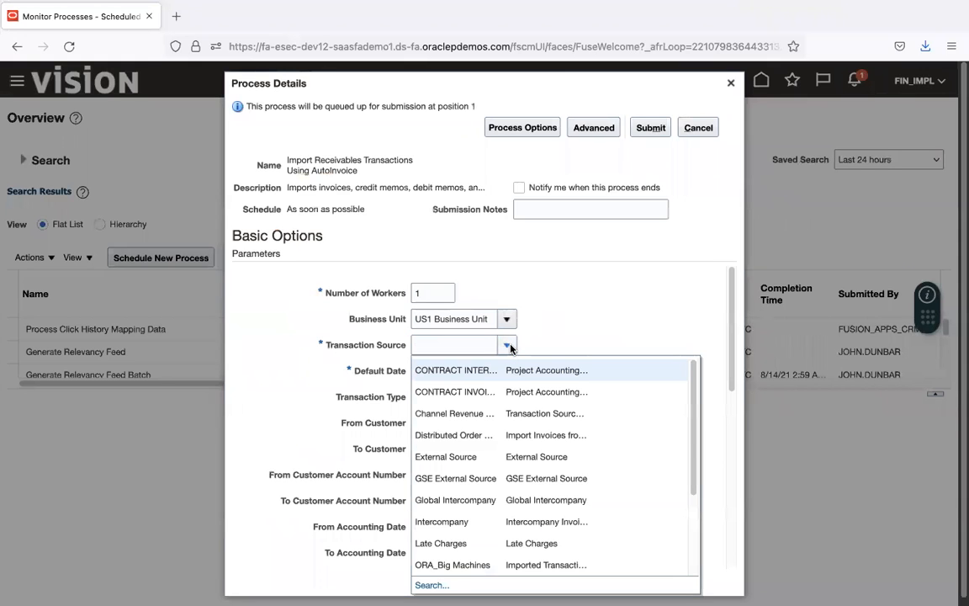
{"action": "left_click", "coordinate": [509, 437]}
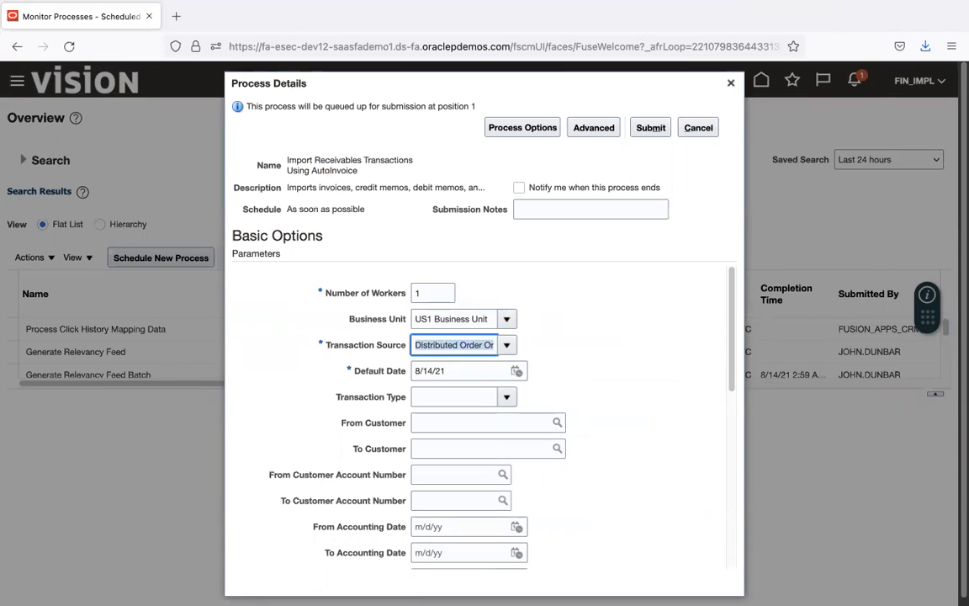
Add the note "Distributed Order Orchestration (DOO)" below the order number in the untitled Atom file, then return to Firefox.
{"action": "left_click", "coordinate": [263, 582]}
{"action": "left_click", "coordinate": [295, 325]}
{"action": "key", "text": "Return"}
{"action": "key", "text": "Return"}
{"action": "key", "text": "BackSpace"}
{"action": "type", "text": "Distributed Order Orchestration"}
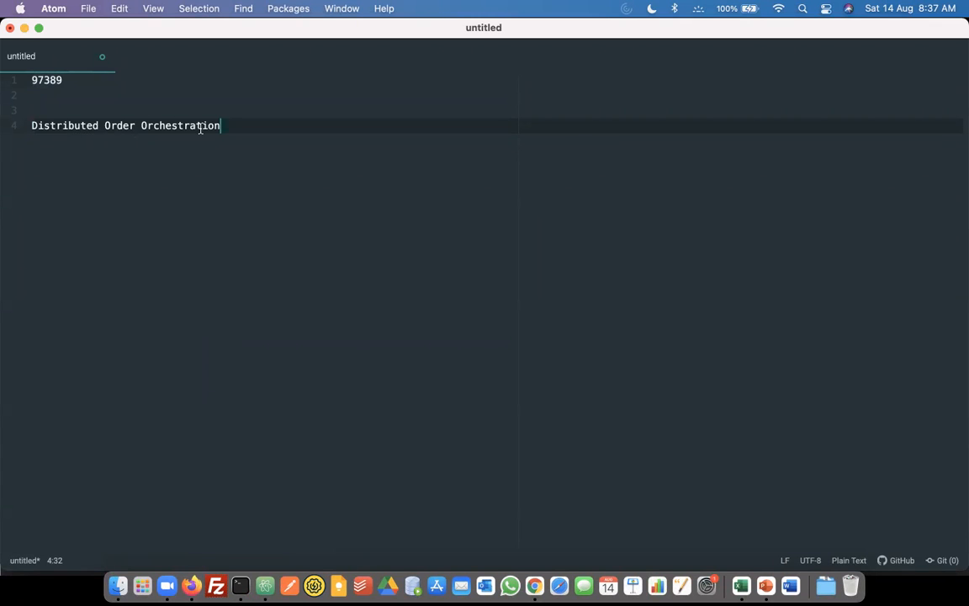
{"action": "type", "text": "(DOOO"}
{"action": "key", "text": "BackSpace"}
{"action": "key", "text": "super+Tab"}
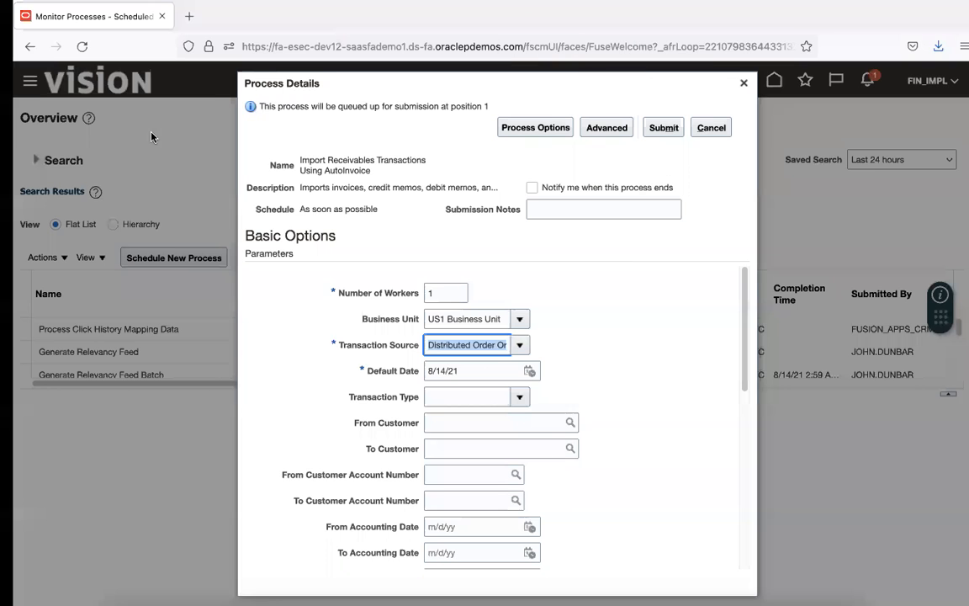
{"action": "left_click", "coordinate": [337, 175]}
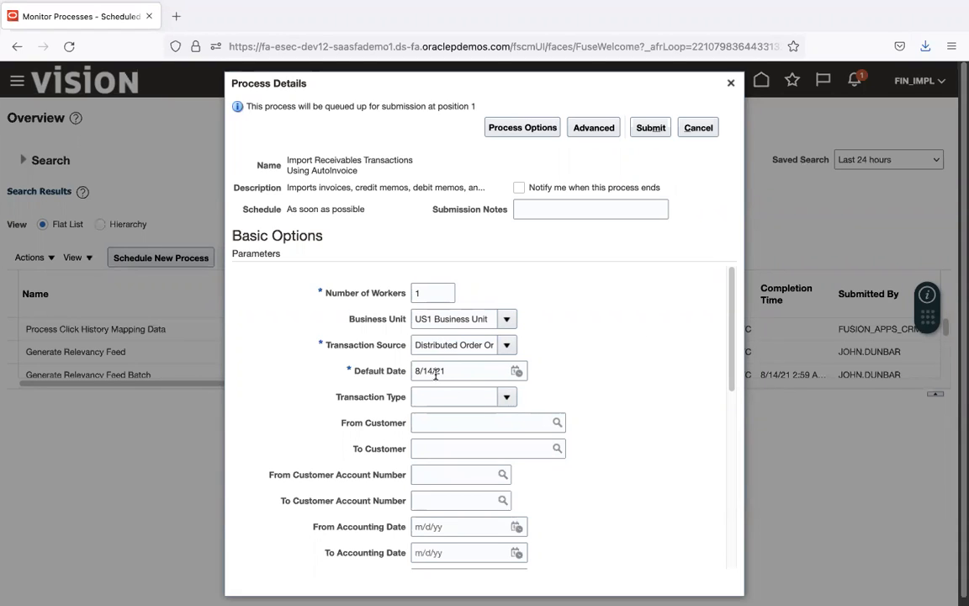
Set both the From Customer and To Customer parameters to Computer Service and Rentals.
{"action": "left_click", "coordinate": [451, 429]}
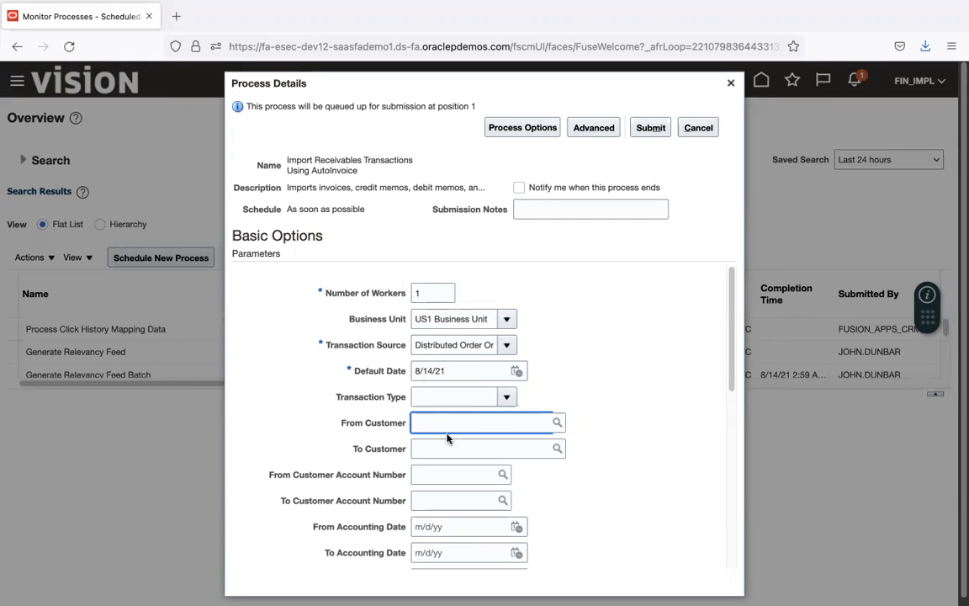
{"action": "type", "text": "Computer Serv"}
{"action": "key", "text": "Tab"}
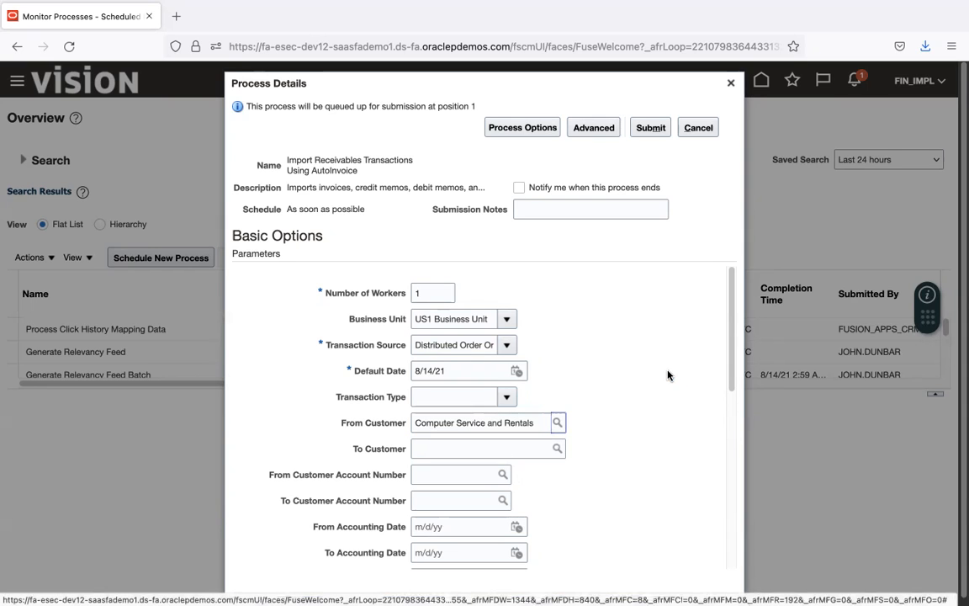
{"action": "triple_click", "coordinate": [527, 423]}
{"action": "key", "text": "ctrl+c"}
{"action": "left_click", "coordinate": [511, 449]}
{"action": "key", "text": "ctrl+v"}
{"action": "key", "text": "Tab"}
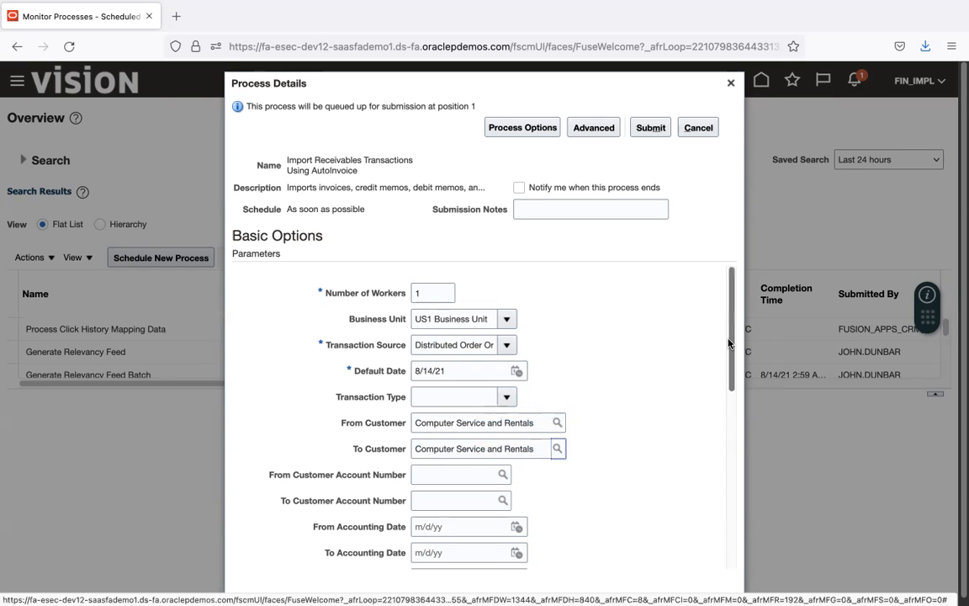
{"action": "left_click_drag", "start_coordinate": [729, 340], "coordinate": [739, 414]}
{"action": "scroll", "coordinate": [667, 404], "scroll_direction": "down", "scroll_amount": 4}
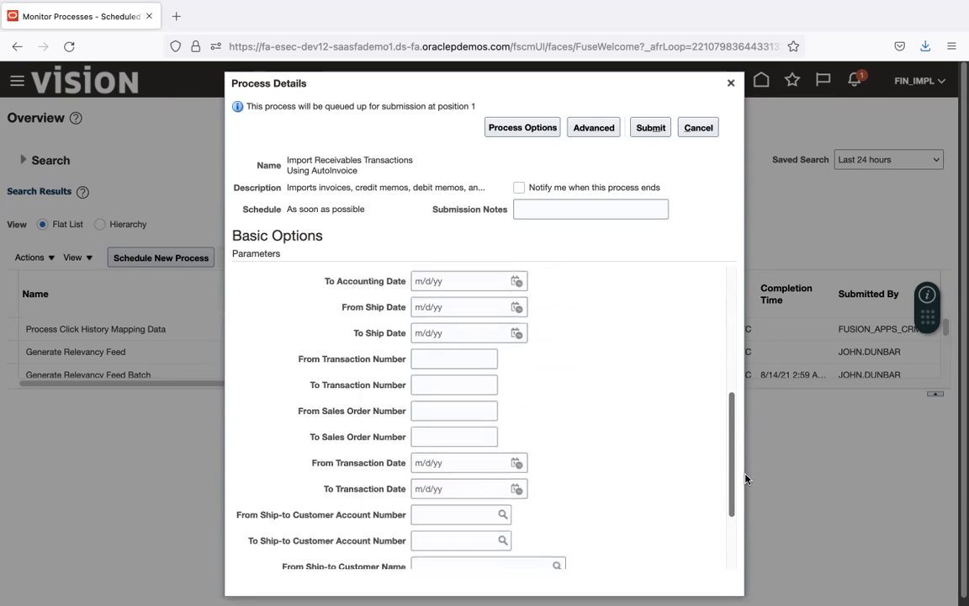
{"action": "left_click", "coordinate": [432, 389]}
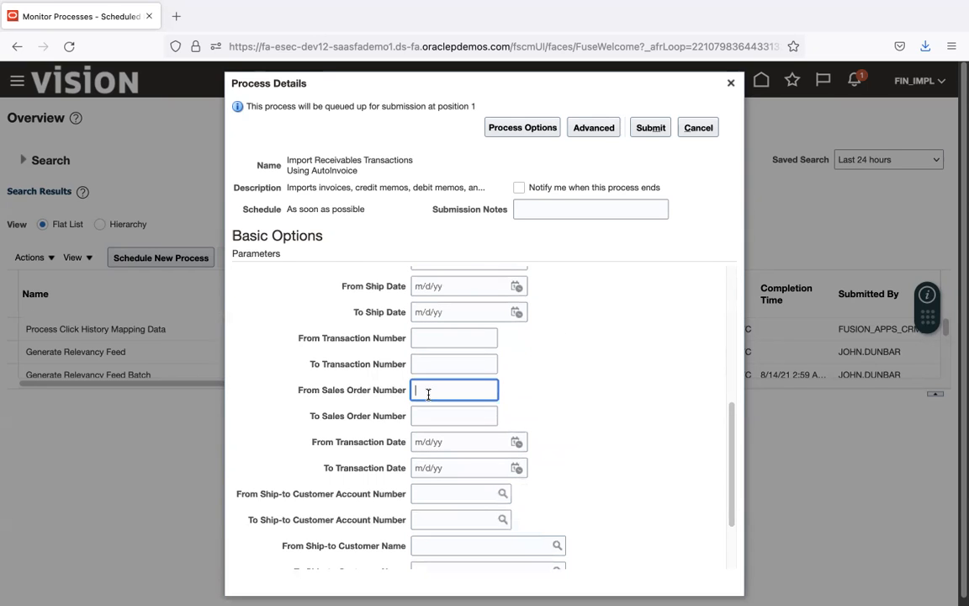
{"action": "key", "text": "super+Tab"}
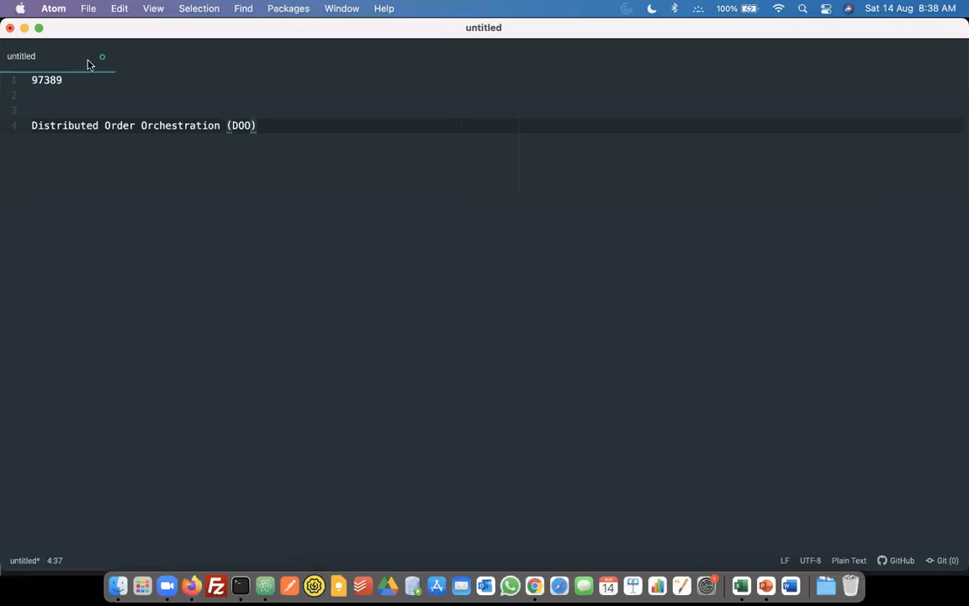
{"action": "double_click", "coordinate": [50, 80]}
{"action": "key", "text": "super+Tab"}
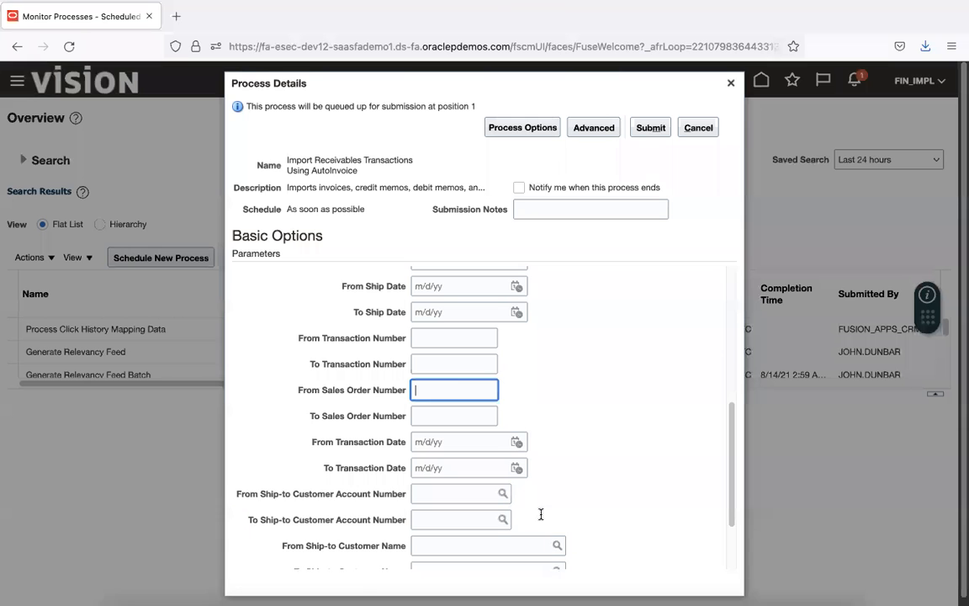
{"action": "left_click_drag", "start_coordinate": [729, 474], "coordinate": [726, 340]}
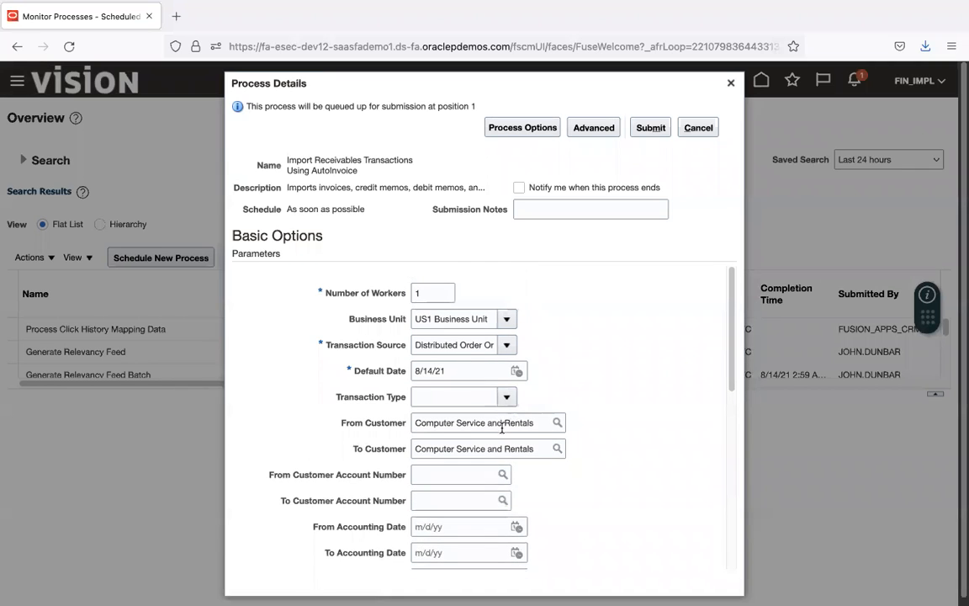
Submit the Import Receivables Transactions Using AutoInvoice process and close the confirmation.
{"action": "left_click", "coordinate": [662, 128]}
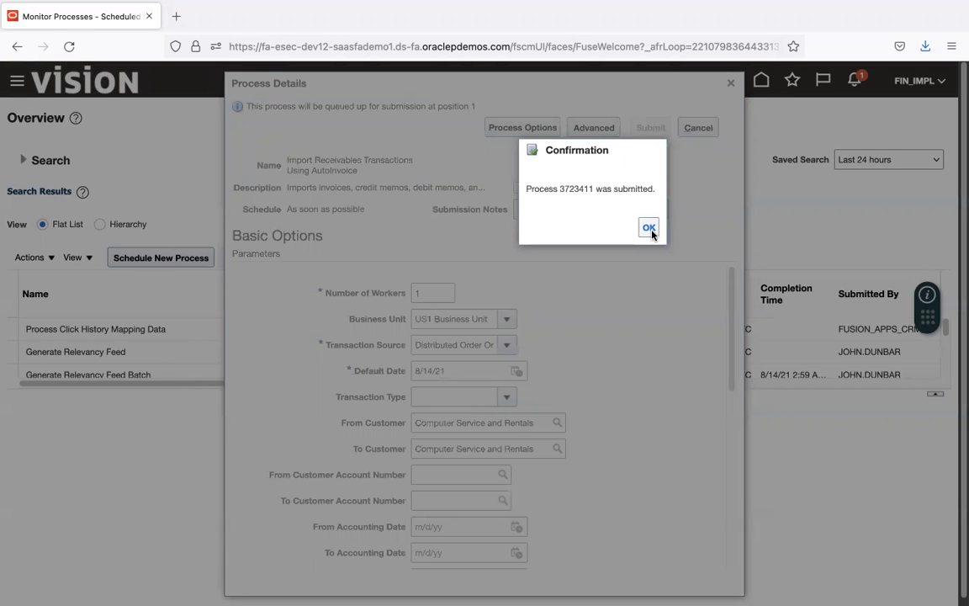
{"action": "left_click", "coordinate": [650, 229]}
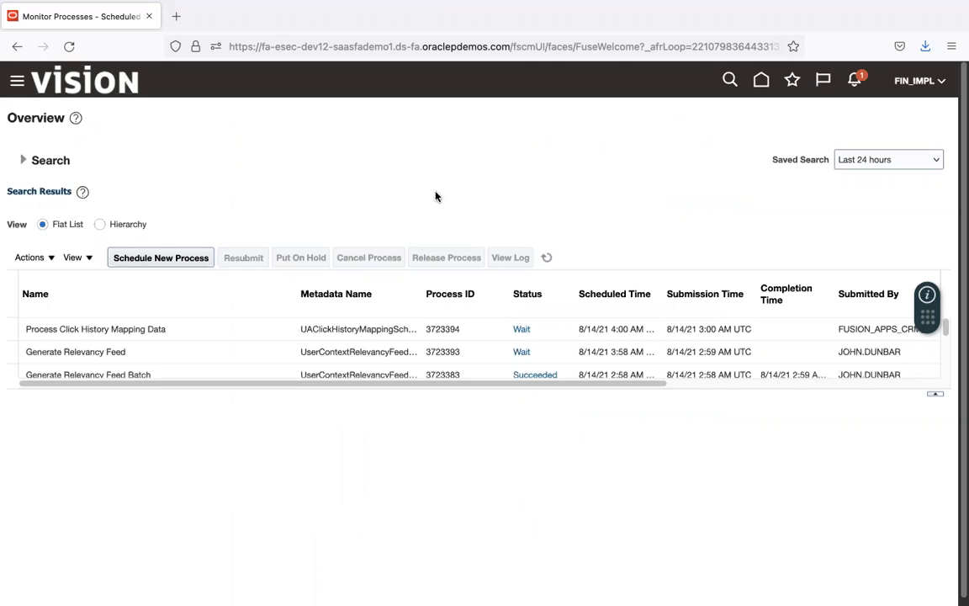
Refresh the scheduled processes list repeatedly and enlarge it to check the status of the AutoInvoice import processes.
{"action": "left_click", "coordinate": [547, 258]}
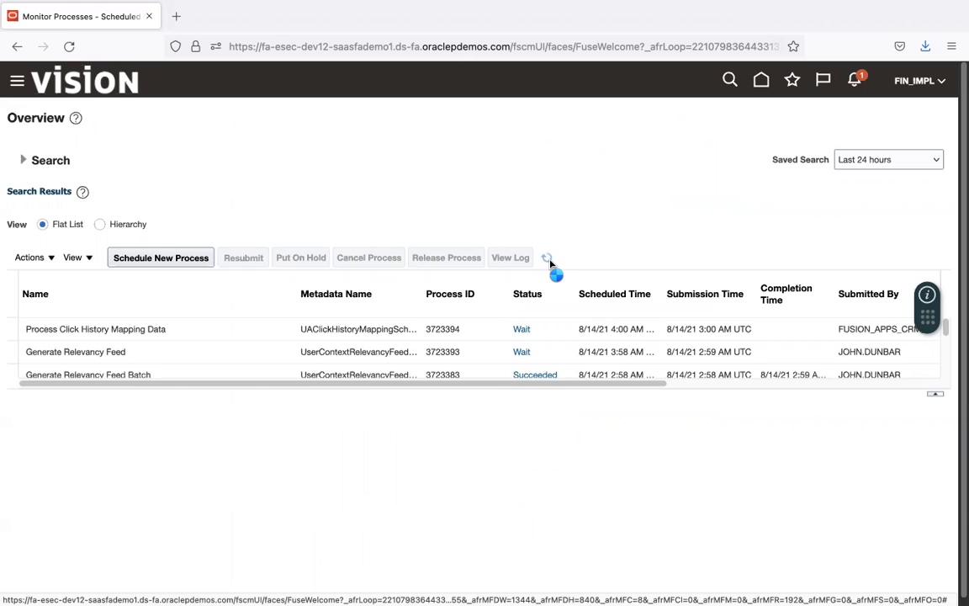
{"action": "left_click", "coordinate": [549, 263]}
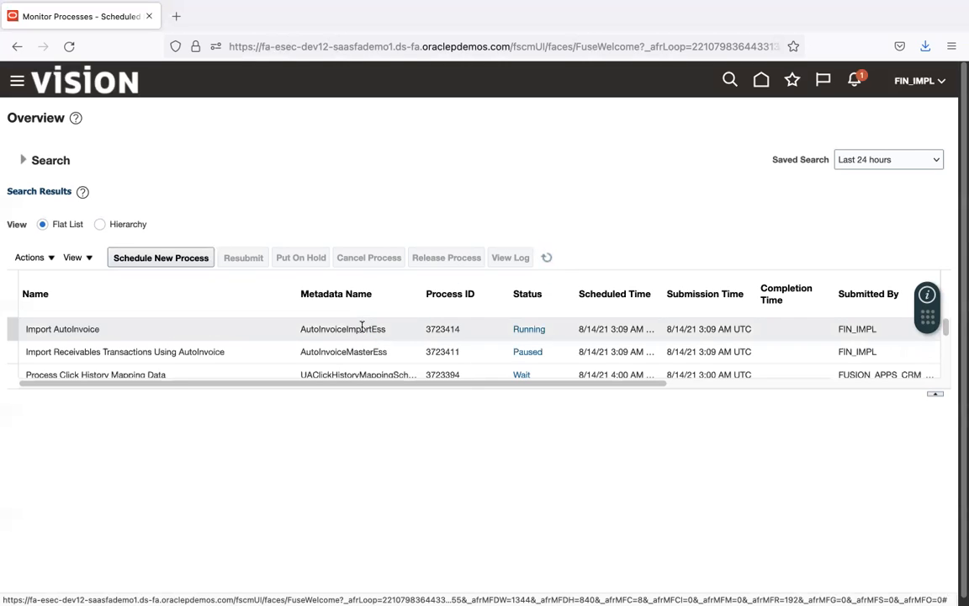
{"action": "left_click", "coordinate": [547, 257]}
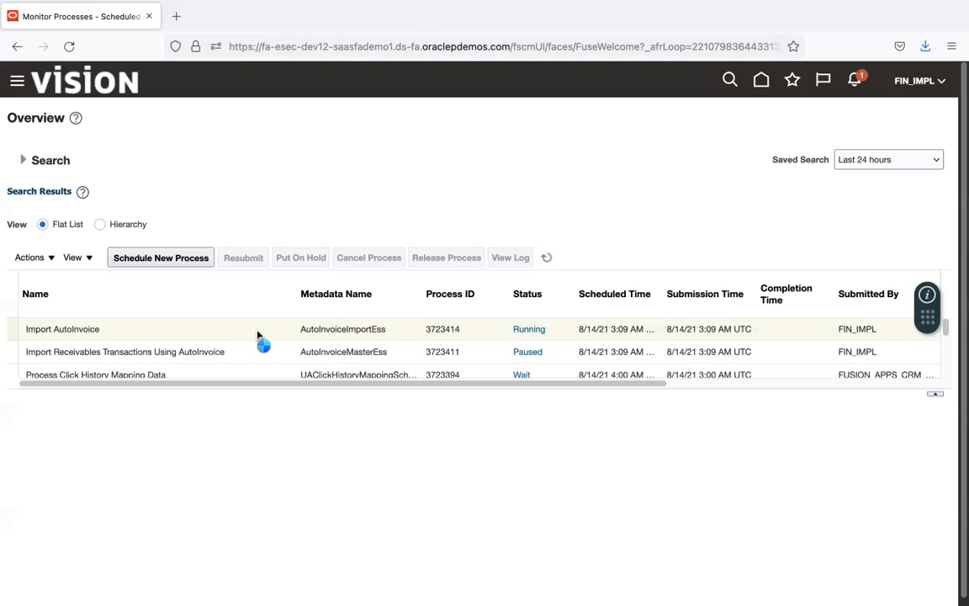
{"action": "left_click", "coordinate": [257, 335]}
{"action": "left_click", "coordinate": [546, 258]}
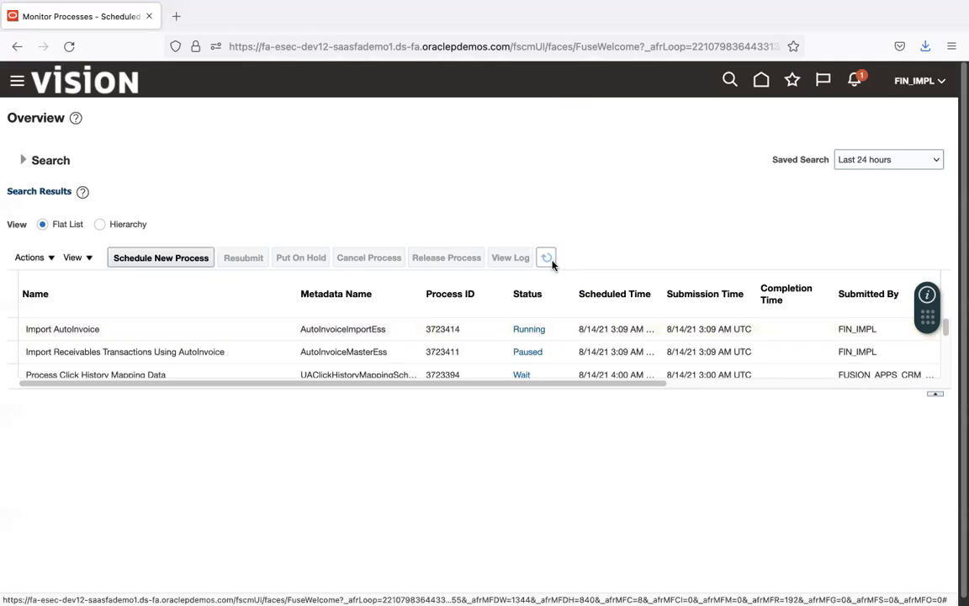
{"action": "left_click", "coordinate": [547, 259]}
{"action": "mouse_move", "coordinate": [454, 5]}
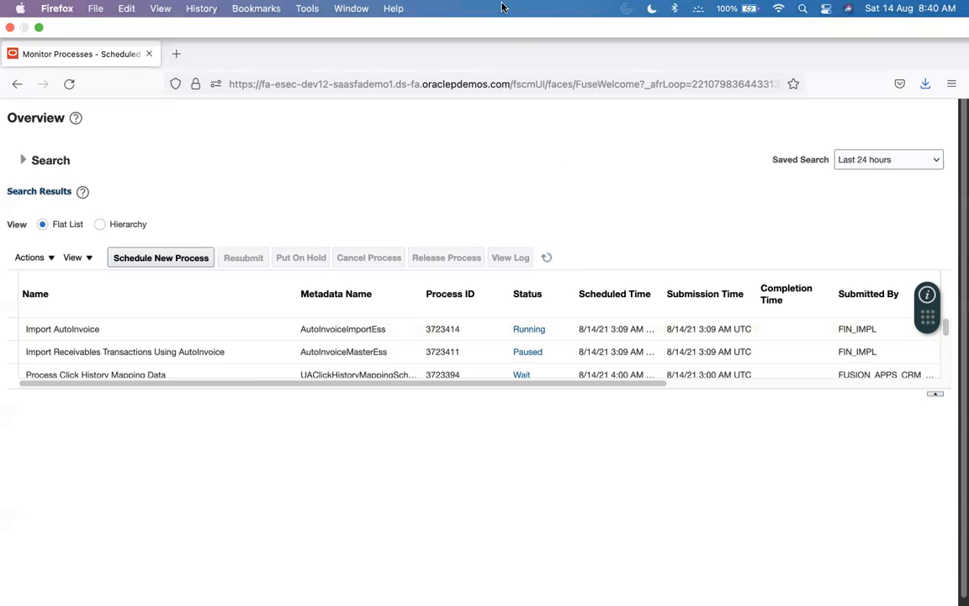
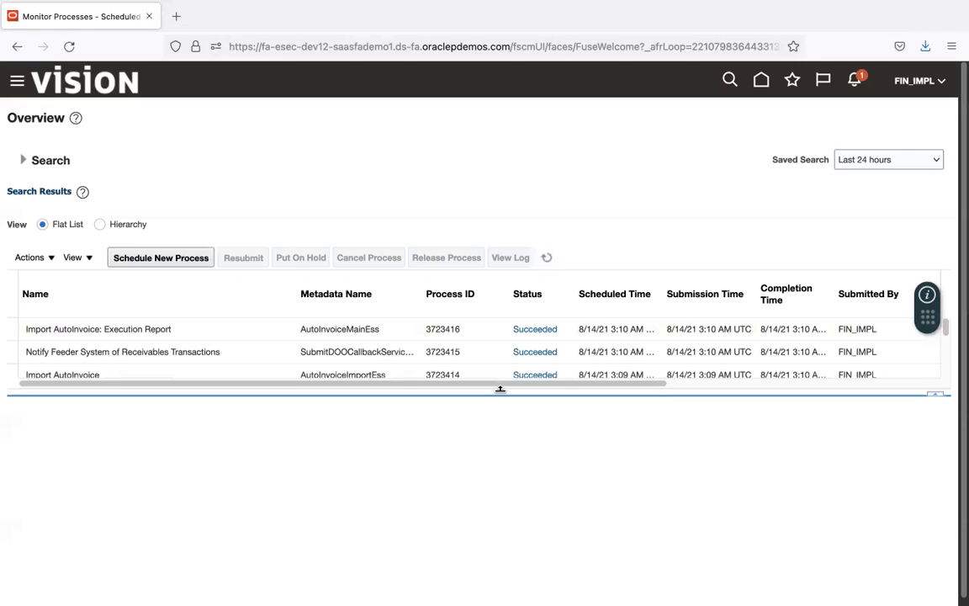
{"action": "left_click_drag", "start_coordinate": [499, 388], "coordinate": [499, 425]}
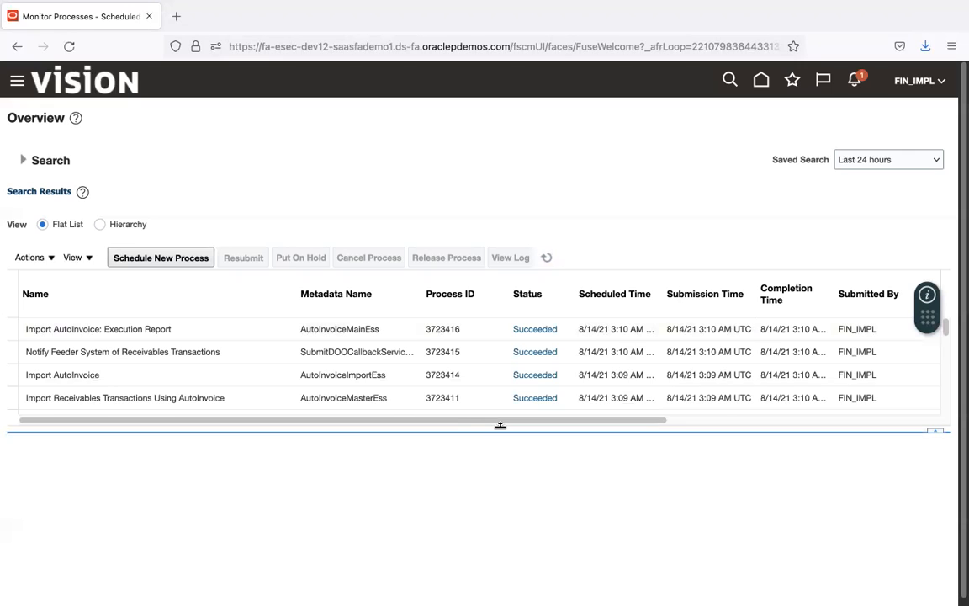
Open the PDF output of the Import AutoInvoice: Execution Report process and download it to view in Preview.
{"action": "left_click", "coordinate": [238, 377]}
{"action": "left_click", "coordinate": [243, 329]}
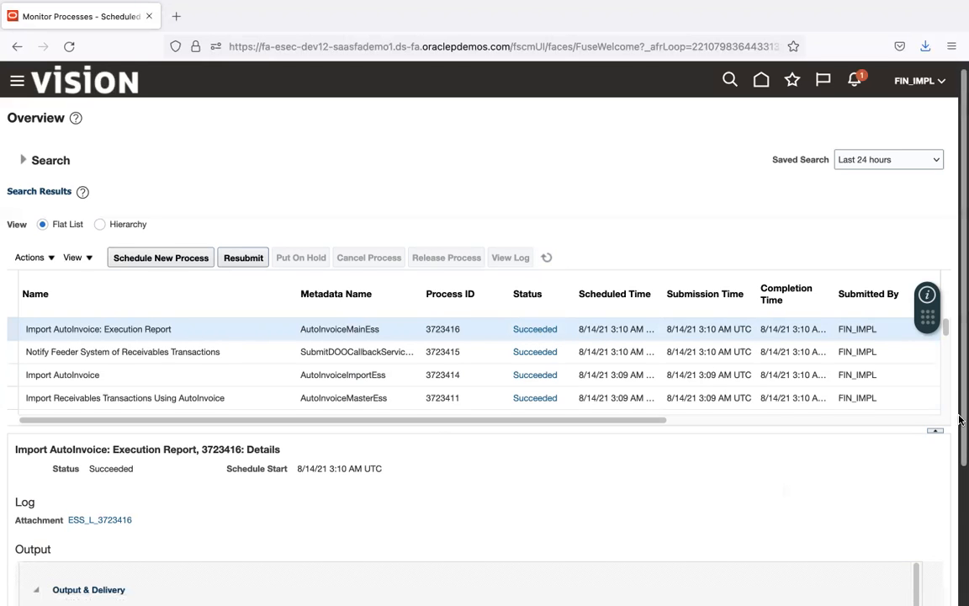
{"action": "scroll", "coordinate": [912, 515], "scroll_direction": "down", "scroll_amount": 3}
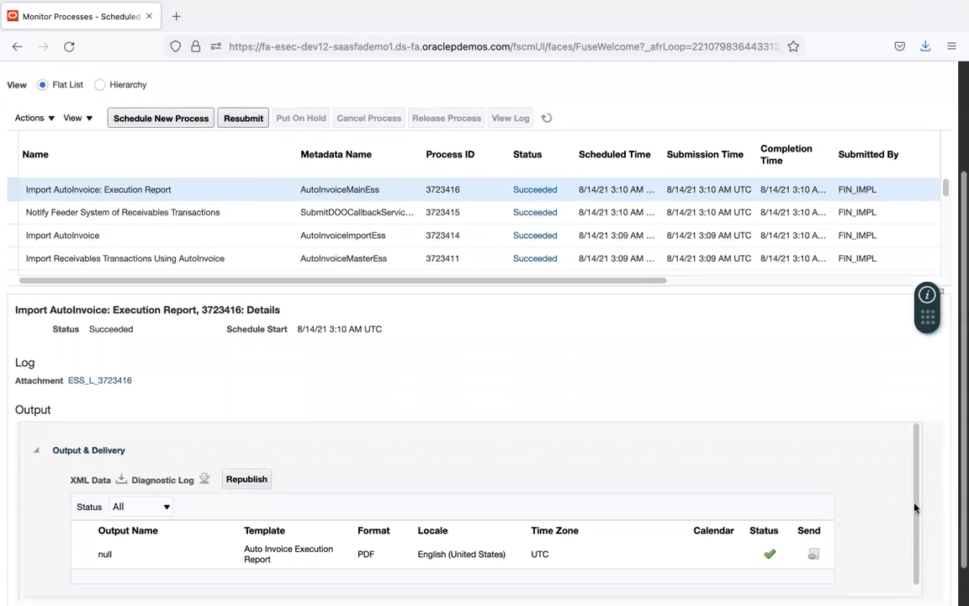
{"action": "left_click", "coordinate": [106, 554]}
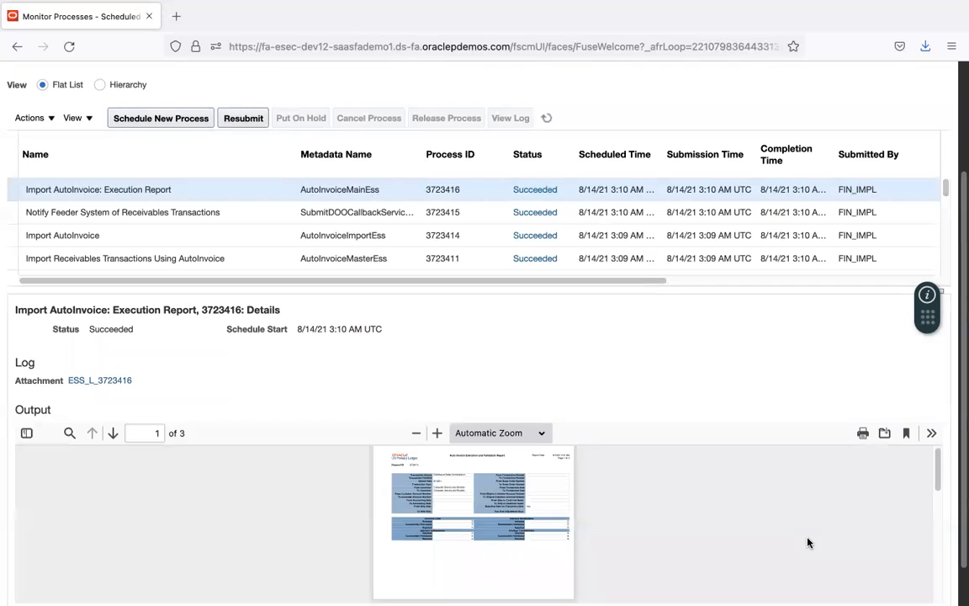
{"action": "left_click", "coordinate": [885, 433]}
{"action": "left_click", "coordinate": [411, 330]}
{"action": "left_click", "coordinate": [575, 413]}
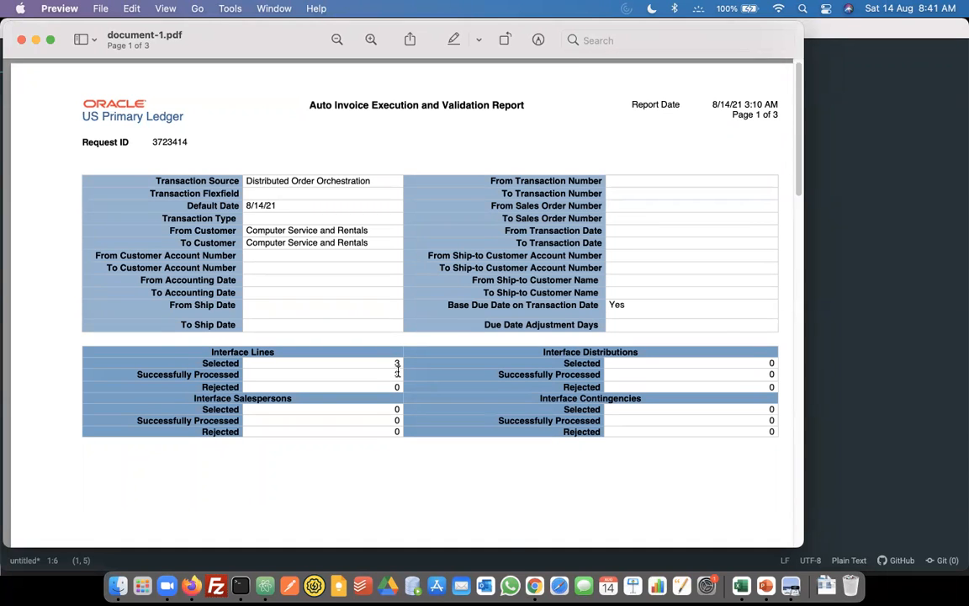
Review the interface lines and created transactions across the Auto Invoice Execution and Validation Report, then close it and return to Firefox.
{"action": "scroll", "coordinate": [397, 370], "scroll_direction": "right", "scroll_amount": 2}
{"action": "scroll", "coordinate": [397, 370], "scroll_direction": "left", "scroll_amount": 1}
{"action": "scroll", "coordinate": [397, 370], "scroll_direction": "down", "scroll_amount": 10}
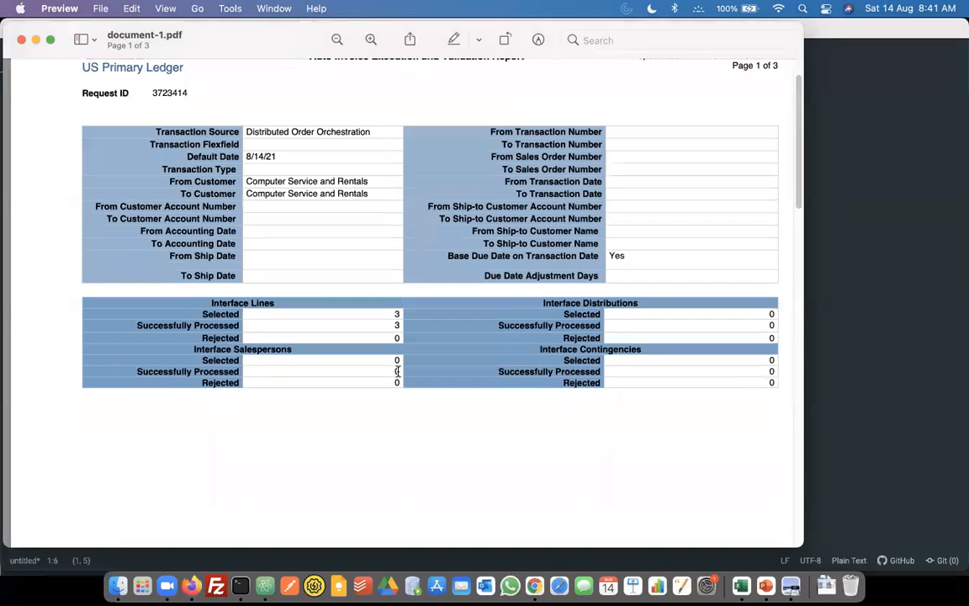
{"action": "scroll", "coordinate": [398, 370], "scroll_direction": "down", "scroll_amount": 10}
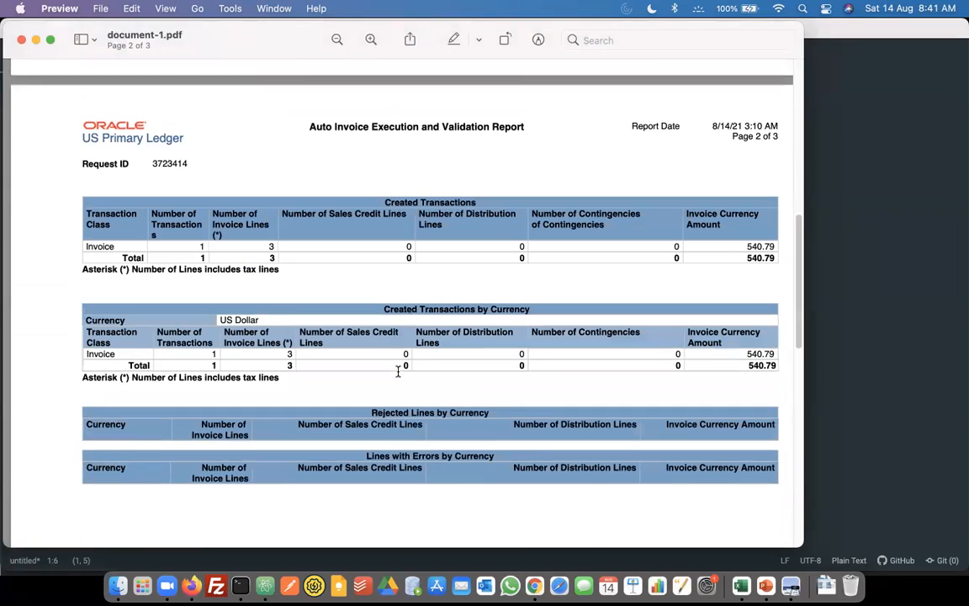
{"action": "scroll", "coordinate": [398, 371], "scroll_direction": "down", "scroll_amount": 2}
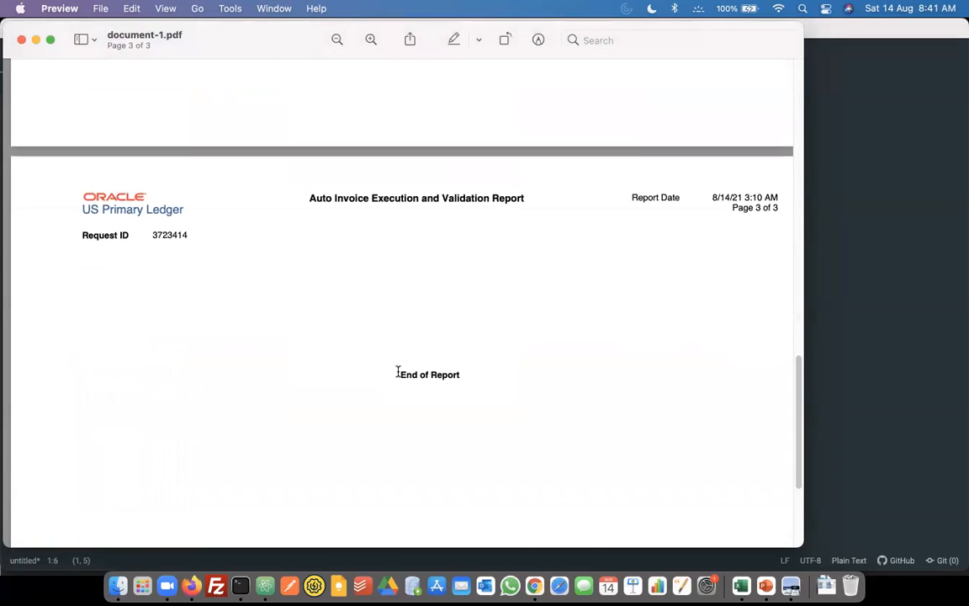
{"action": "left_click_drag", "start_coordinate": [800, 395], "coordinate": [792, 108]}
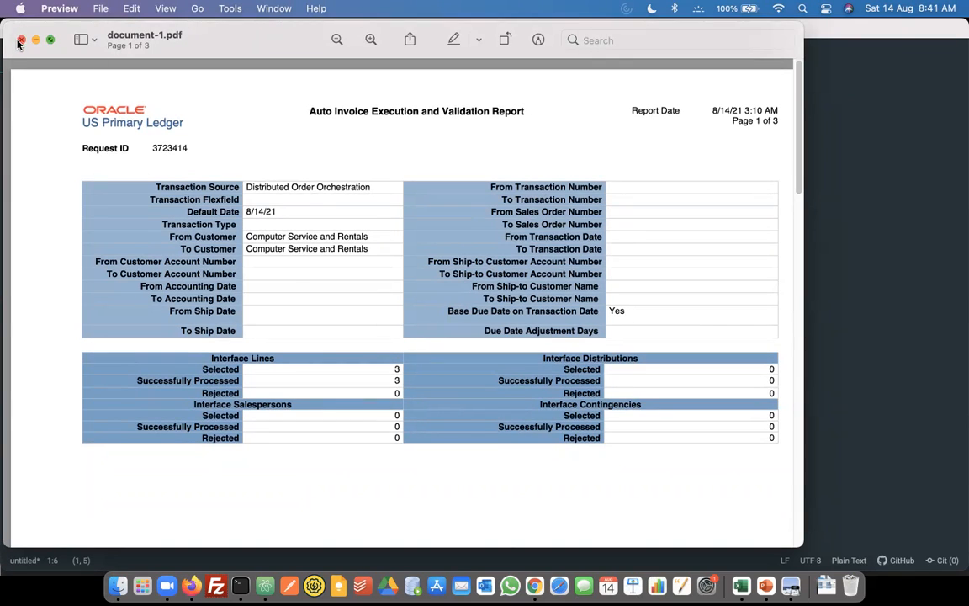
{"action": "key", "text": "super+w"}
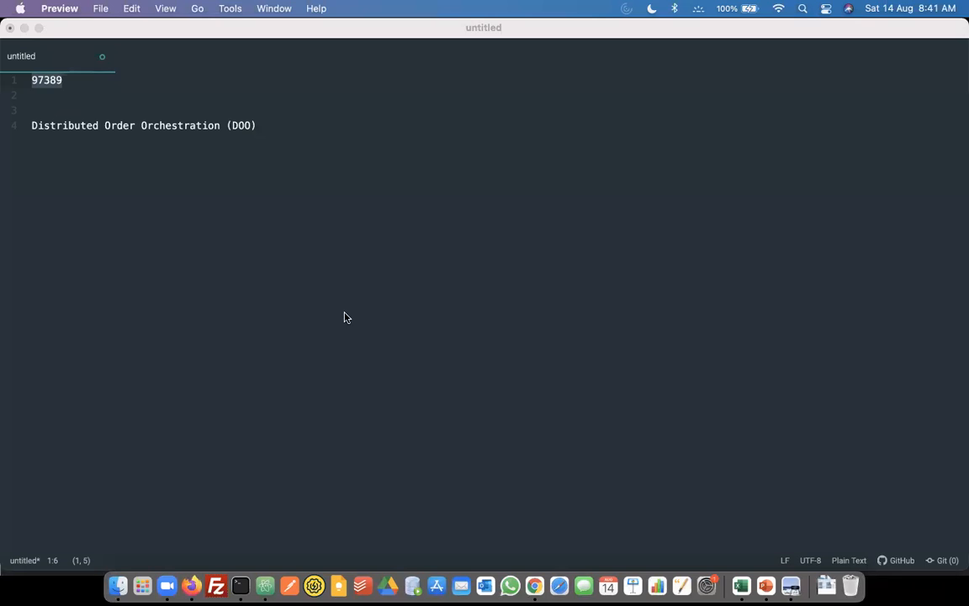
{"action": "key", "text": "ctrl+Right"}
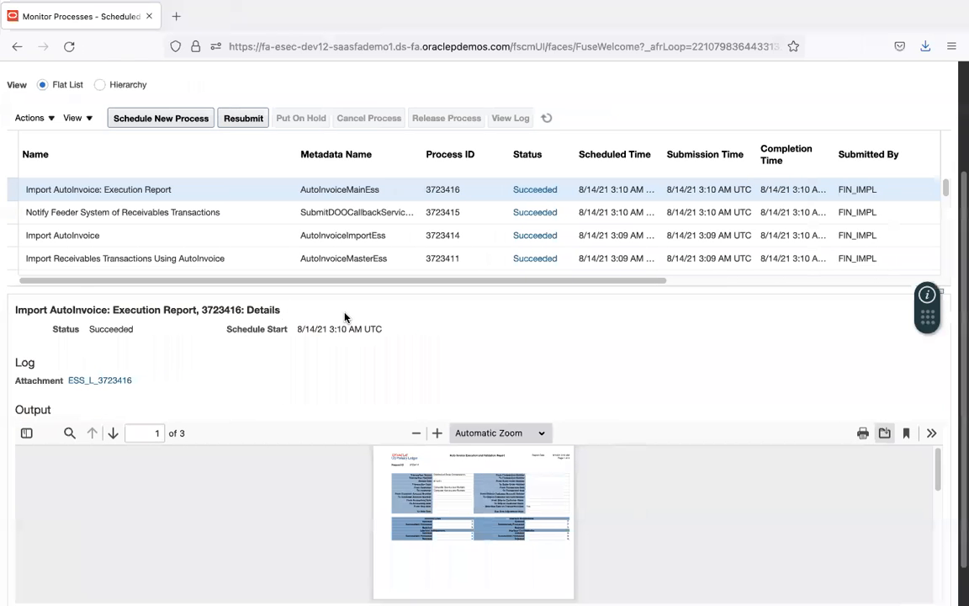
Return to the home page and open Manage Transactions from the Receivables Billing work area.
{"action": "left_click_drag", "start_coordinate": [497, 293], "coordinate": [503, 340]}
{"action": "left_click_drag", "start_coordinate": [962, 236], "coordinate": [961, 86]}
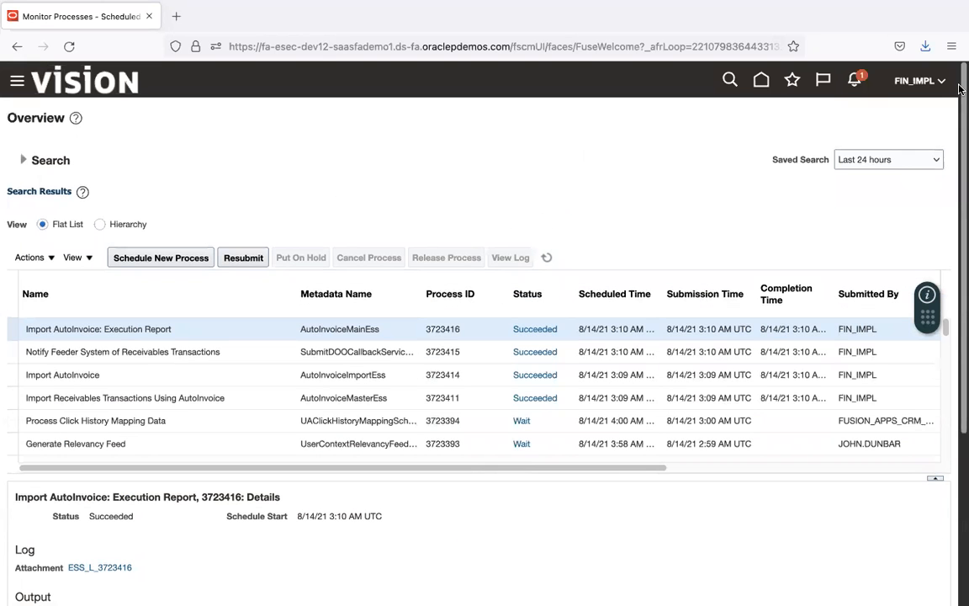
{"action": "left_click", "coordinate": [759, 80]}
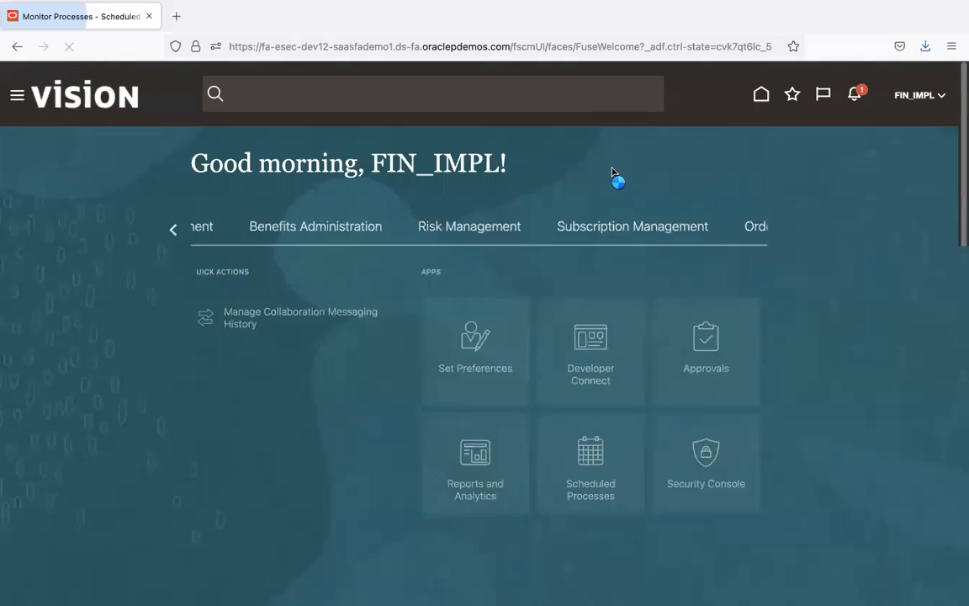
{"action": "left_click", "coordinate": [172, 235]}
{"action": "left_click", "coordinate": [172, 231]}
{"action": "left_click", "coordinate": [171, 235]}
{"action": "left_click", "coordinate": [171, 235]}
{"action": "left_click", "coordinate": [172, 236]}
{"action": "left_click", "coordinate": [210, 224]}
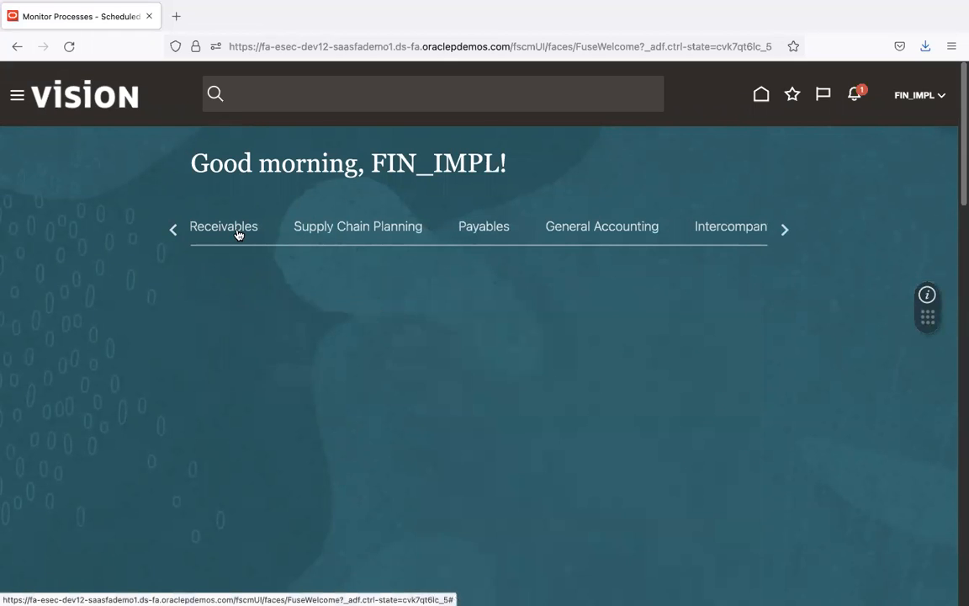
{"action": "left_click", "coordinate": [242, 345]}
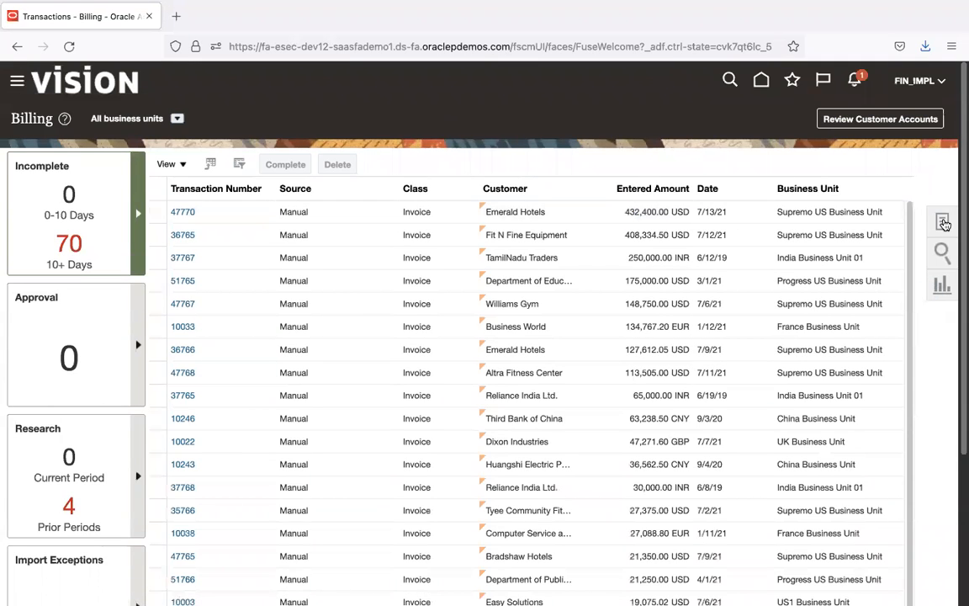
{"action": "left_click", "coordinate": [942, 221]}
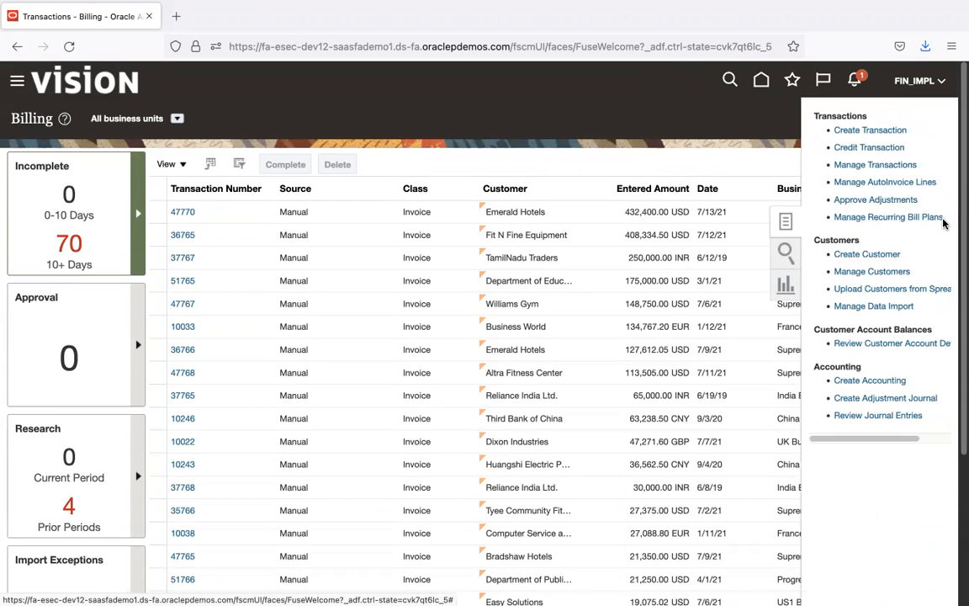
{"action": "left_click", "coordinate": [864, 167]}
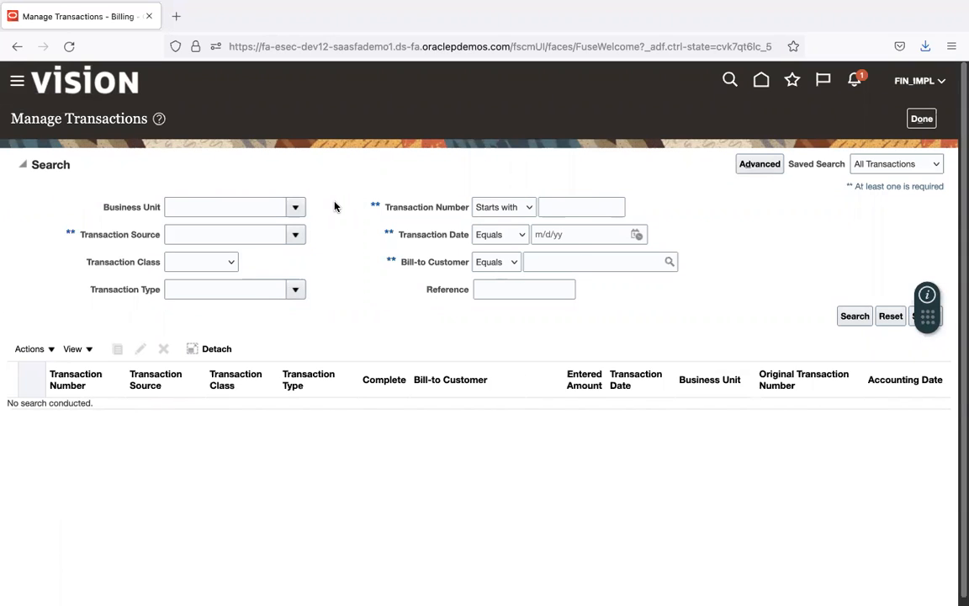
Copy the sales order number from the untitled Atom file into the Reference search field in Firefox.
{"action": "left_click", "coordinate": [503, 294]}
{"action": "mouse_move", "coordinate": [274, 589]}
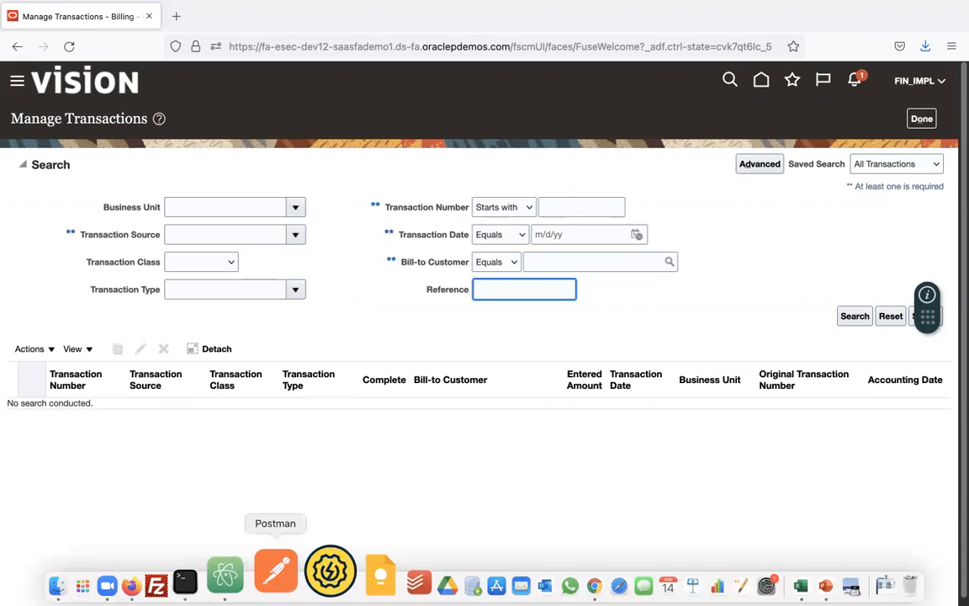
{"action": "left_click", "coordinate": [256, 574]}
{"action": "left_click", "coordinate": [49, 81]}
{"action": "double_click", "coordinate": [49, 82]}
{"action": "key", "text": "super+c"}
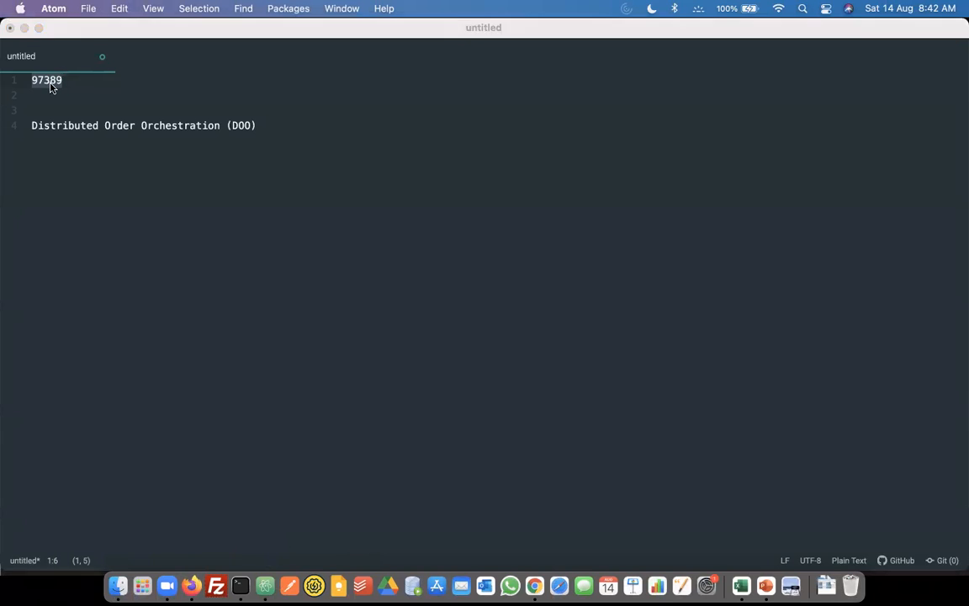
{"action": "key", "text": "super+Tab"}
{"action": "key", "text": "super+v"}
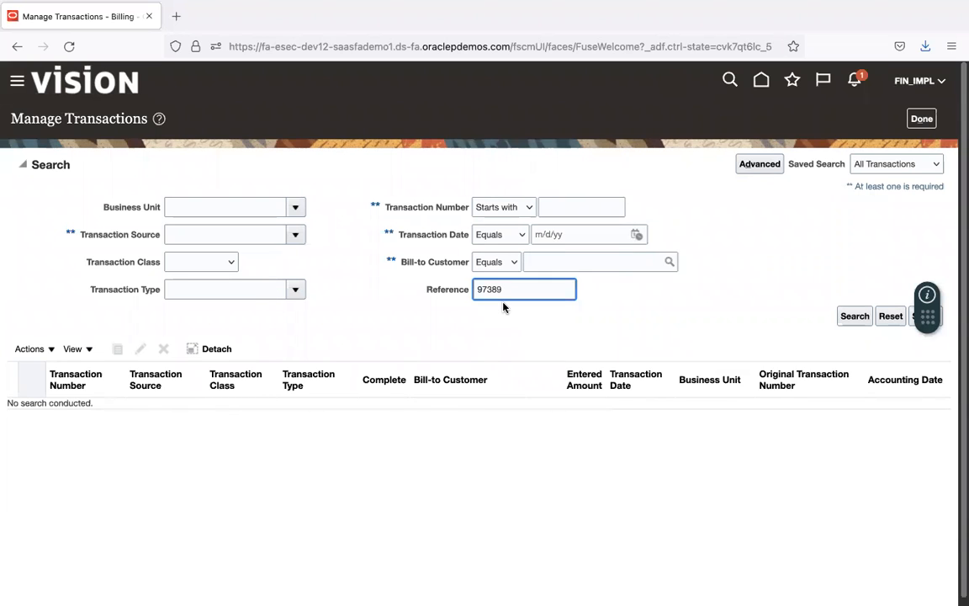
Set the Transaction Source to Distributed Order Orchestration and search for the order's transaction.
{"action": "left_click", "coordinate": [855, 315]}
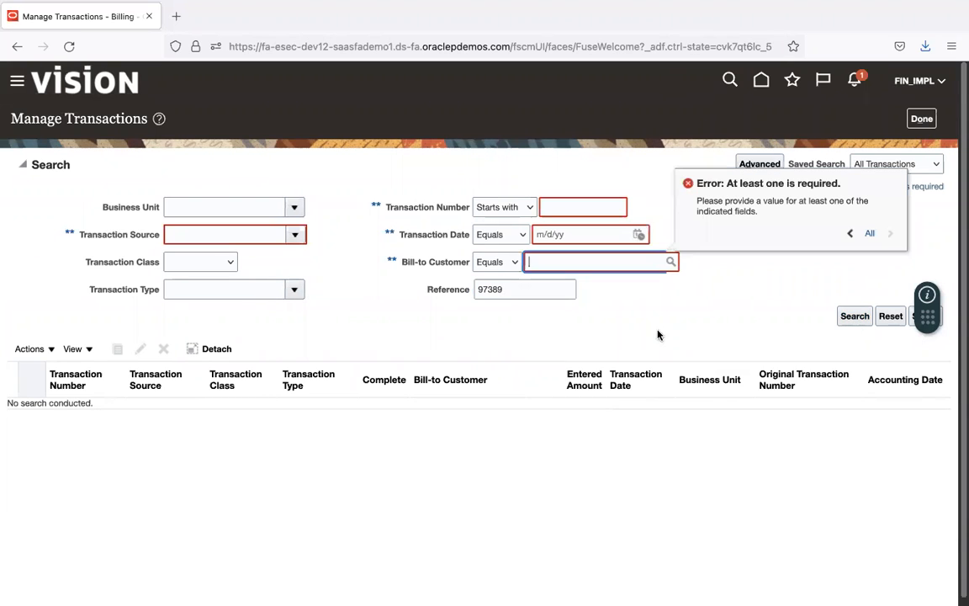
{"action": "left_click", "coordinate": [295, 233]}
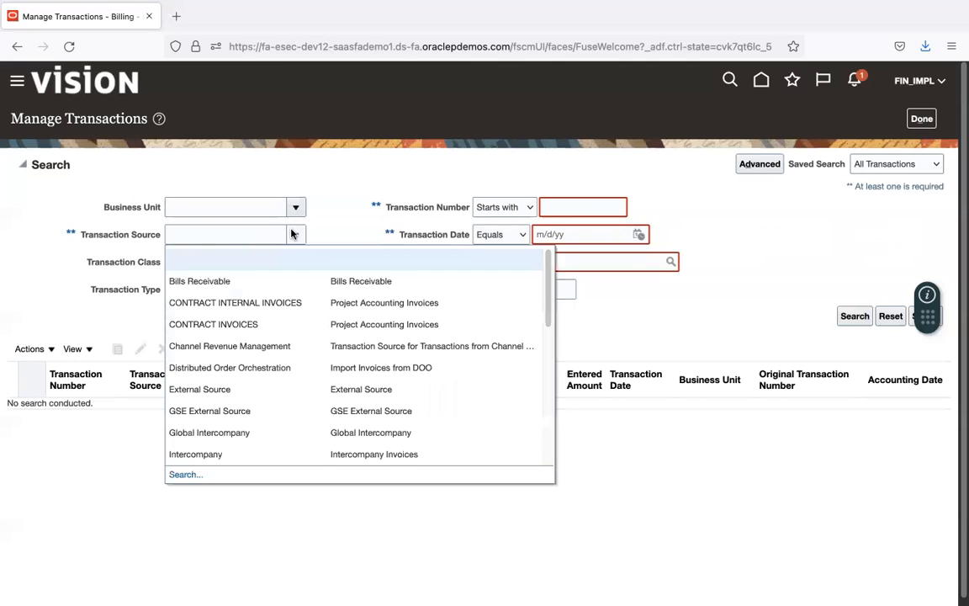
{"action": "left_click", "coordinate": [264, 367]}
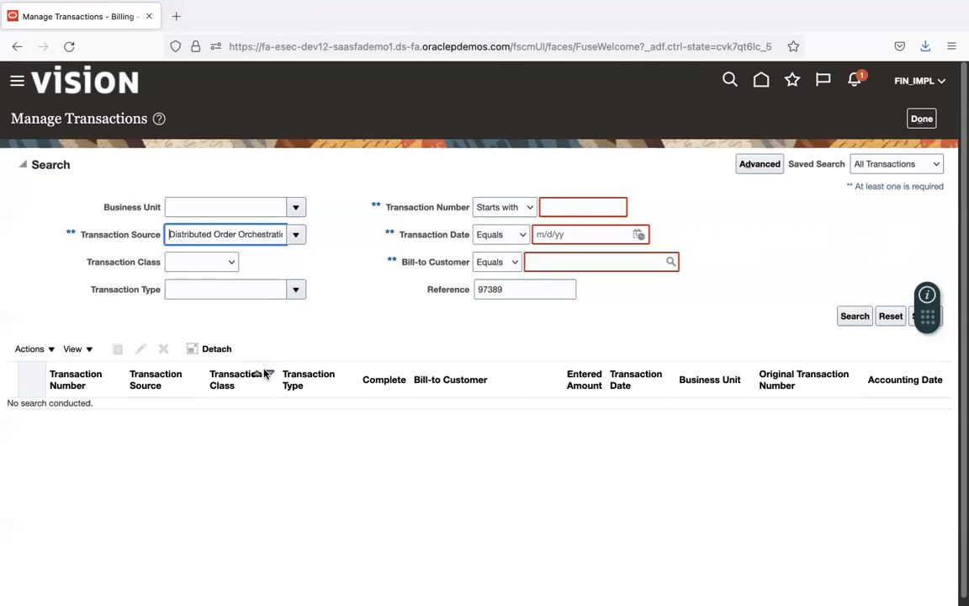
{"action": "left_click", "coordinate": [296, 235]}
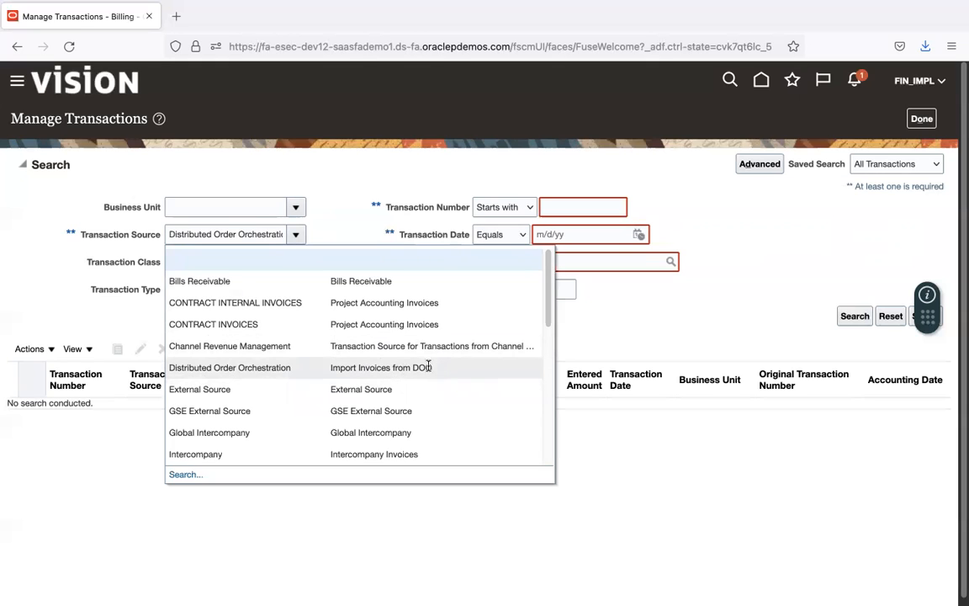
{"action": "left_click", "coordinate": [678, 311]}
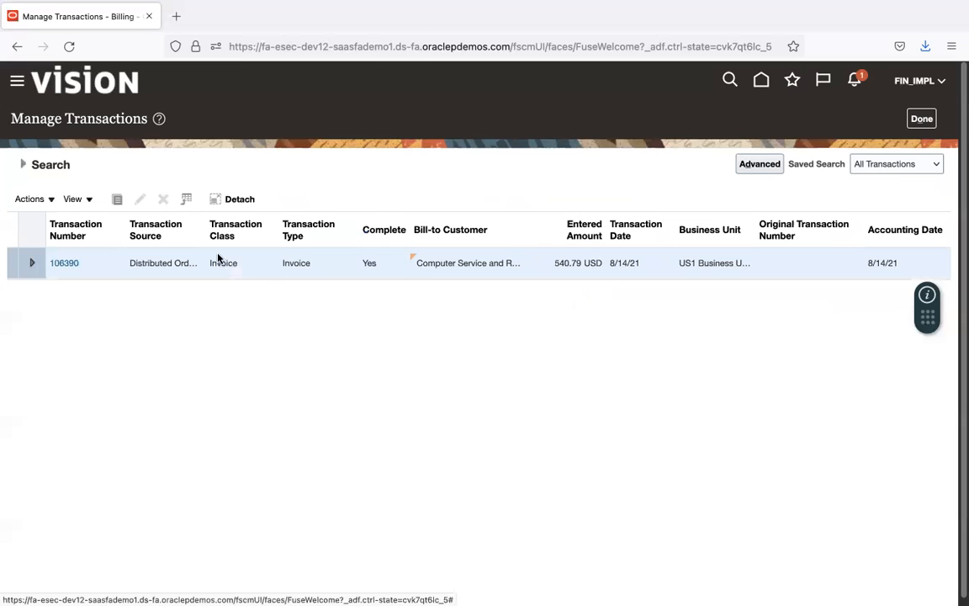
Open the found invoice and review its general information, customer, payment terms and invoice lines.
{"action": "left_click", "coordinate": [66, 264]}
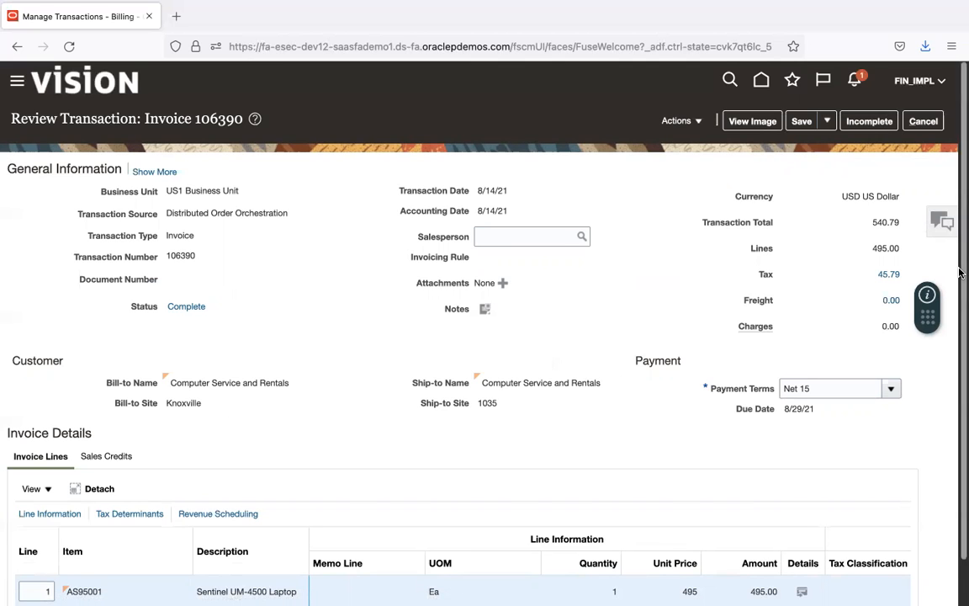
{"action": "scroll", "coordinate": [959, 246], "scroll_direction": "down", "scroll_amount": 1}
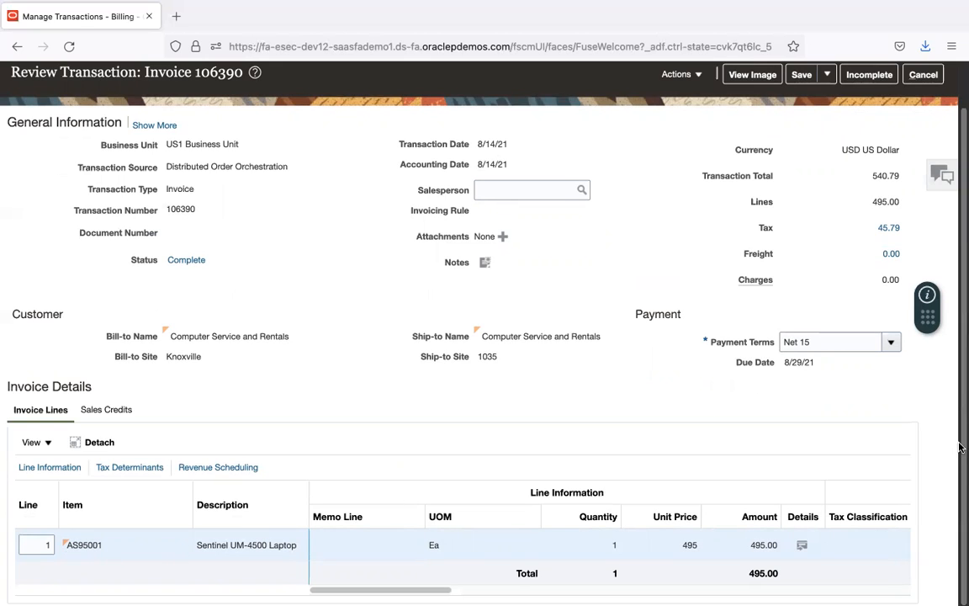
{"action": "scroll", "coordinate": [959, 393], "scroll_direction": "up", "scroll_amount": 1}
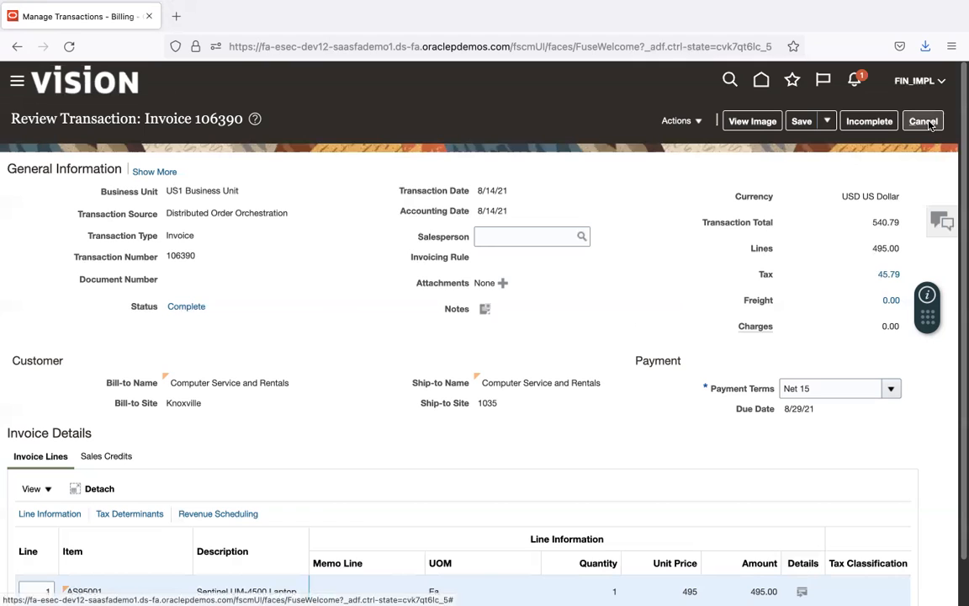
Copy the invoice's transaction number below the Distributed Order Orchestration note in the Atom file, then return to Firefox.
{"action": "double_click", "coordinate": [184, 256]}
{"action": "key", "text": "super+Tab"}
{"action": "left_click", "coordinate": [305, 223]}
{"action": "key", "text": "Return"}
{"action": "key", "text": "super+v"}
{"action": "key", "text": "Return"}
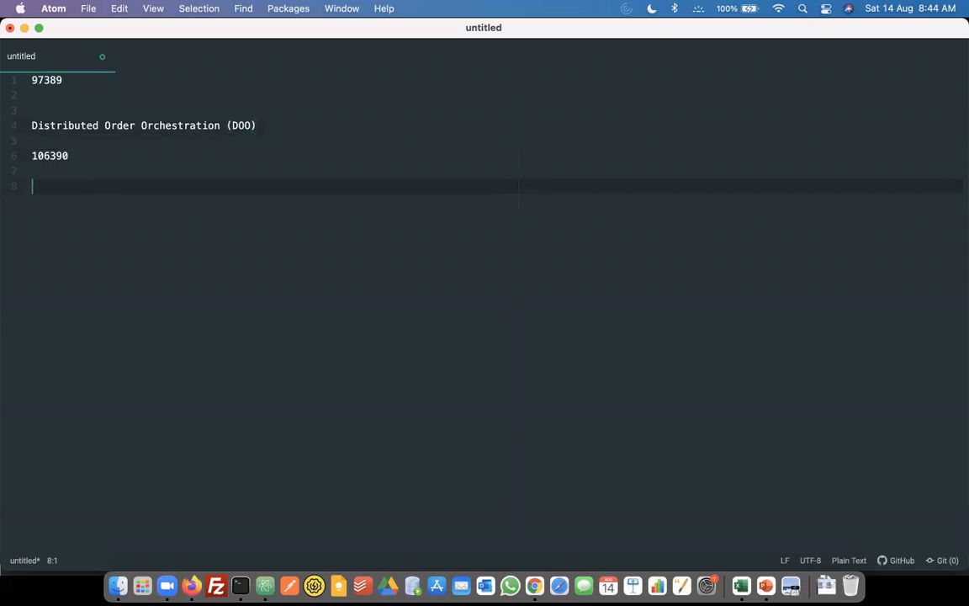
{"action": "key", "text": "super+Tab"}
View the invoice's balance details, check the total balance, and close the dialog.
{"action": "left_click", "coordinate": [698, 121]}
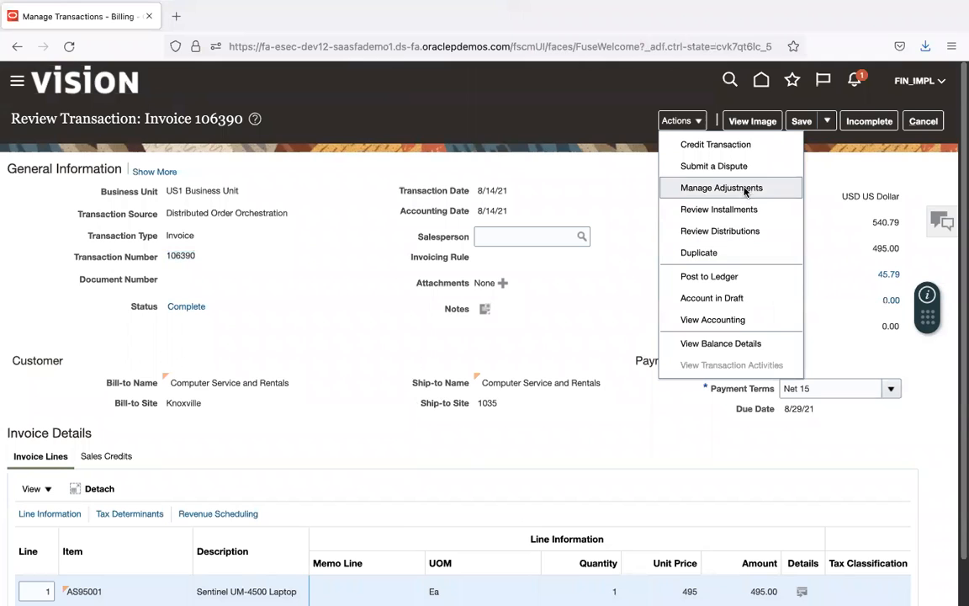
{"action": "left_click", "coordinate": [733, 345]}
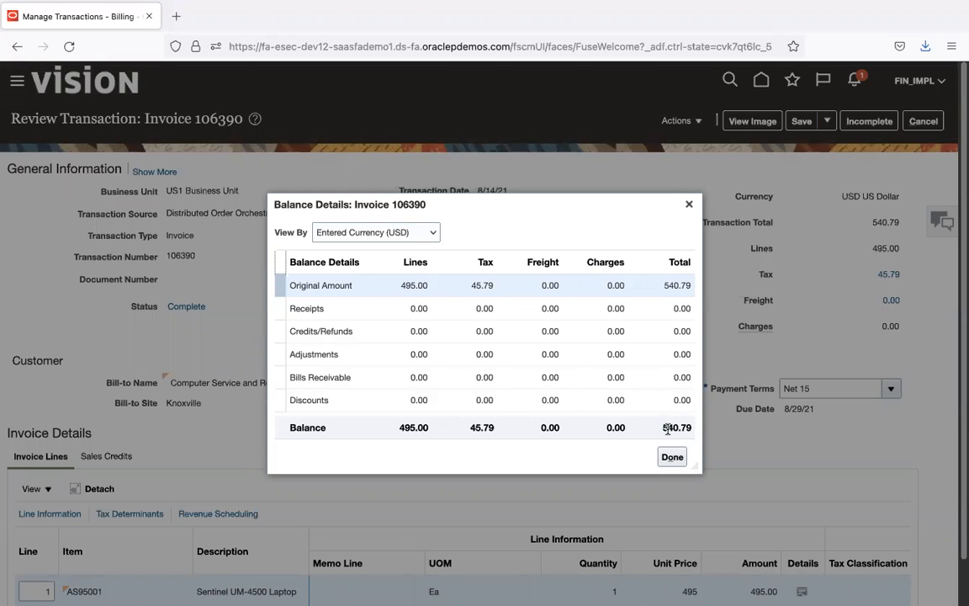
{"action": "triple_click", "coordinate": [664, 429]}
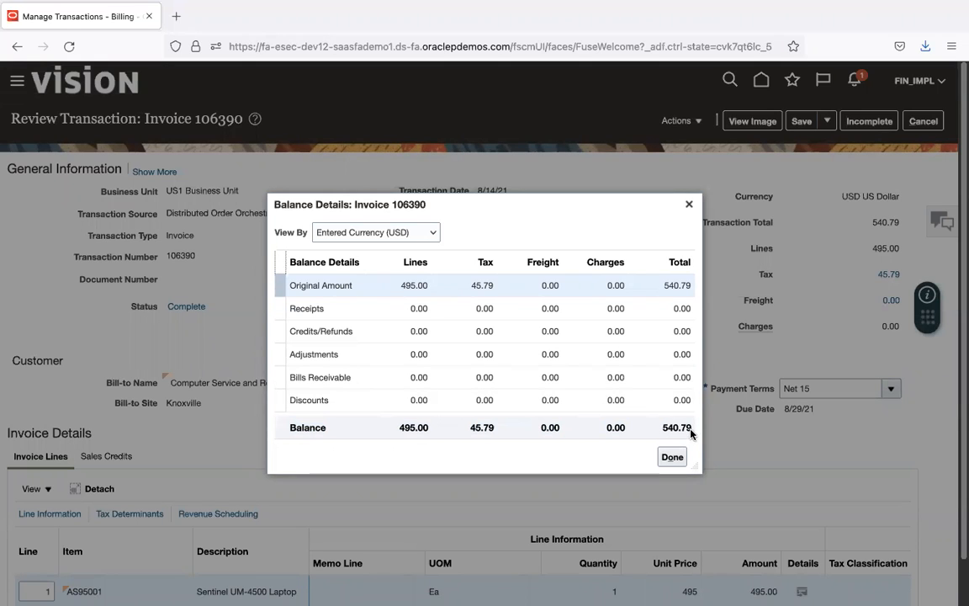
{"action": "left_click", "coordinate": [673, 457]}
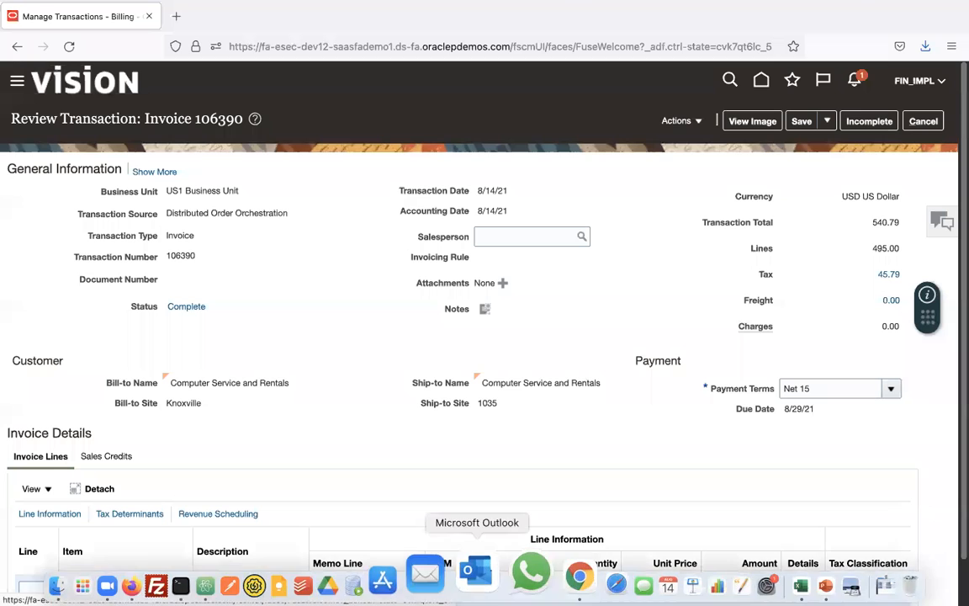
Add the invoice amount 540.79 below the transaction number in the Atom file, then return to Firefox and close the invoice.
{"action": "key", "text": "ctrl+Left"}
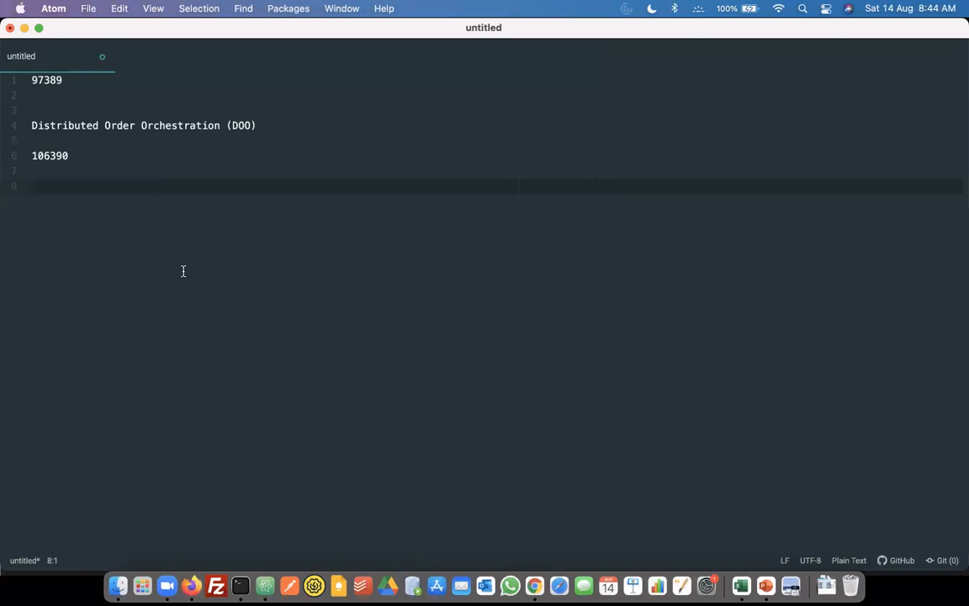
{"action": "type", "text": "540.79"}
{"action": "key", "text": "ctrl+Right"}
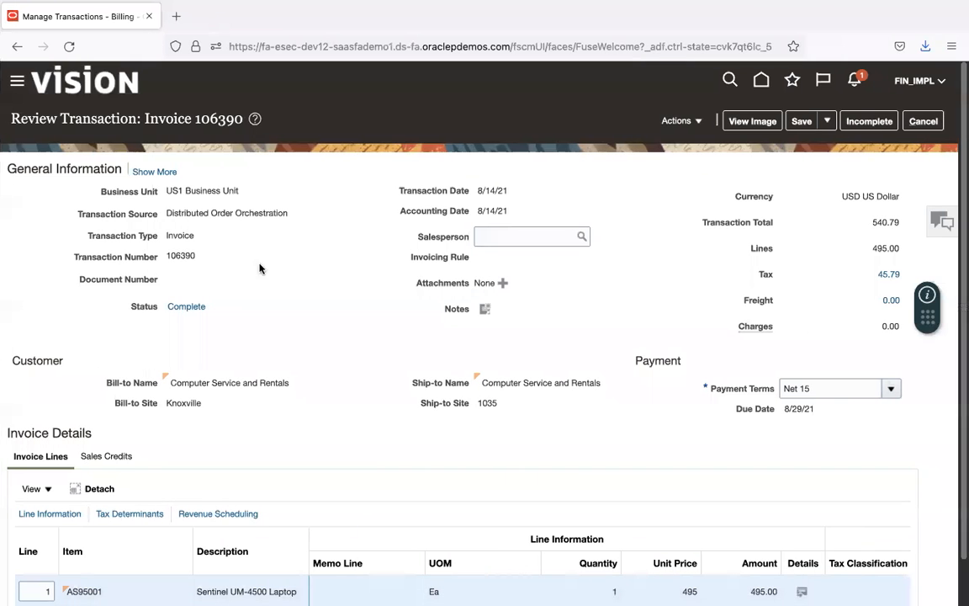
{"action": "left_click", "coordinate": [921, 123]}
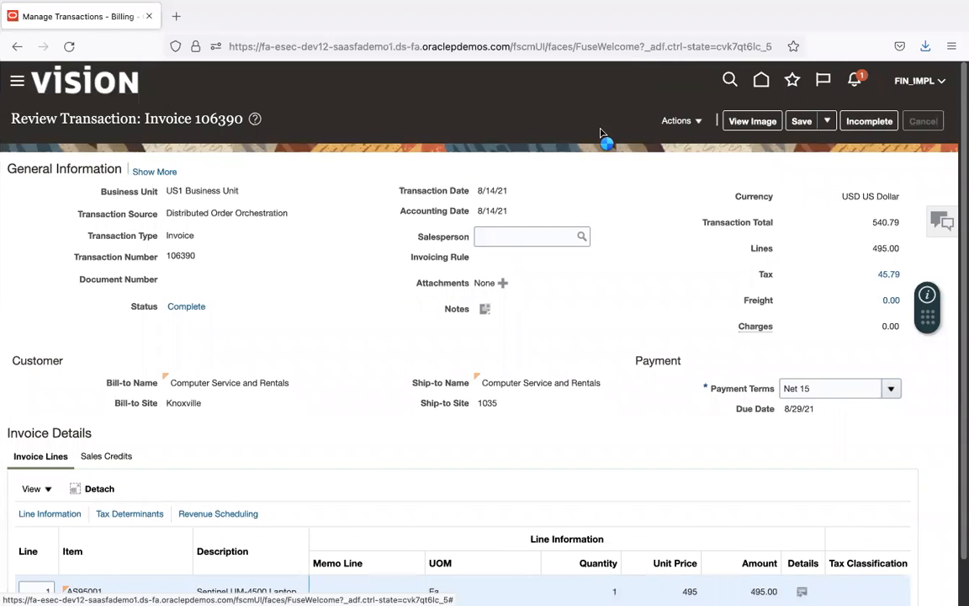
Close the invoice and the transaction search, open Accounts Receivable from the home page, and start creating a receipt.
{"action": "left_click", "coordinate": [648, 361]}
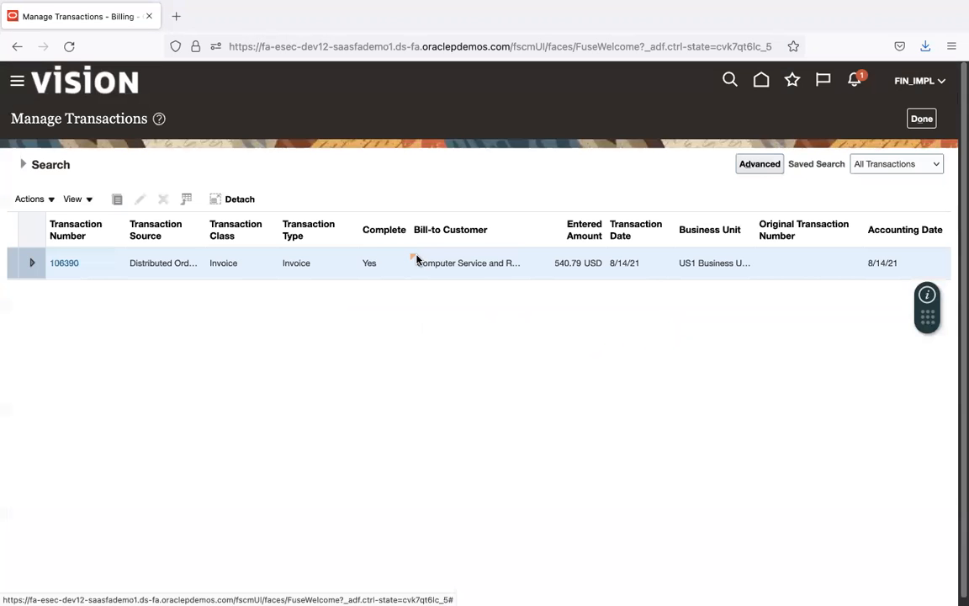
{"action": "left_click", "coordinate": [921, 118]}
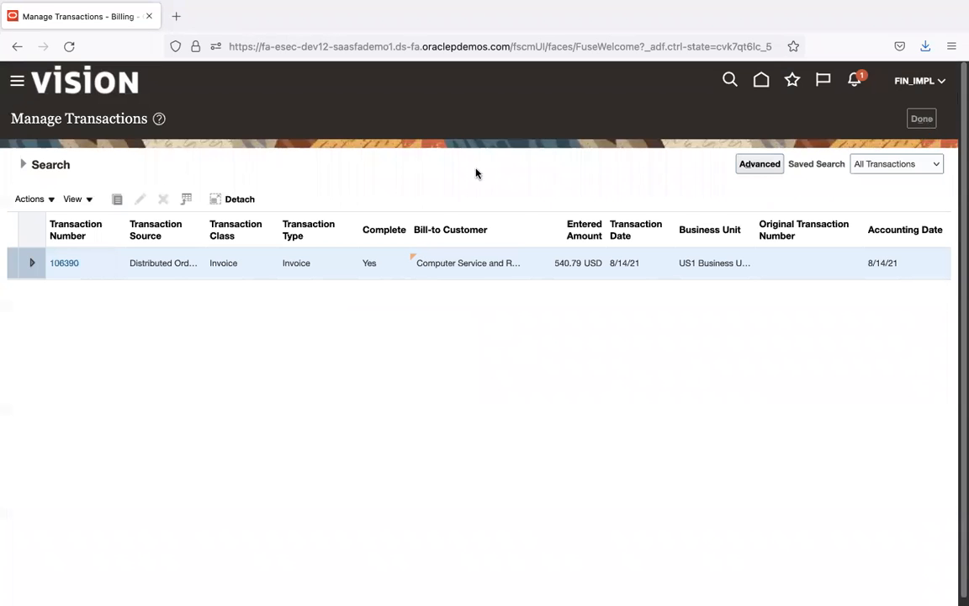
{"action": "left_click", "coordinate": [762, 84]}
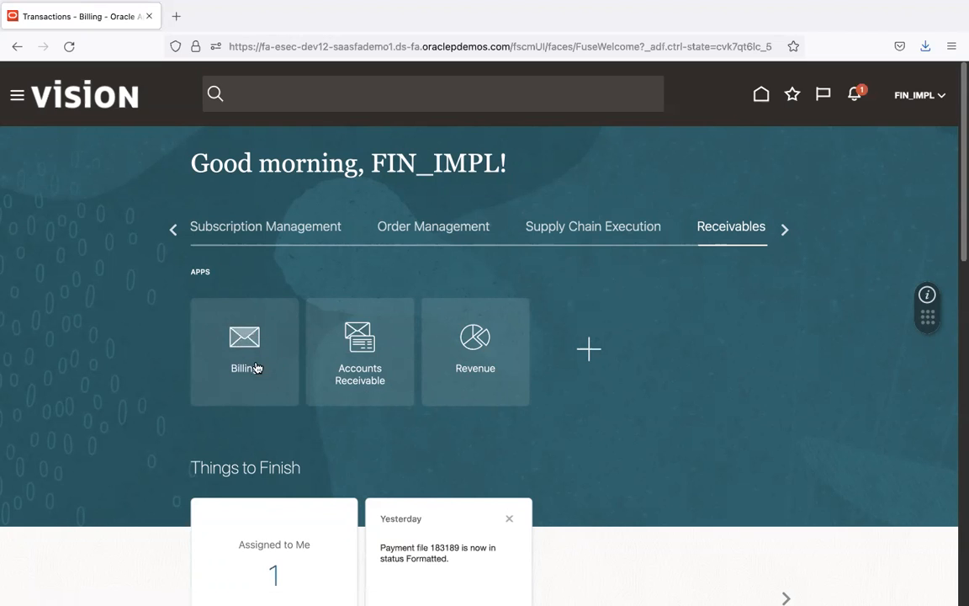
{"action": "left_click", "coordinate": [378, 375]}
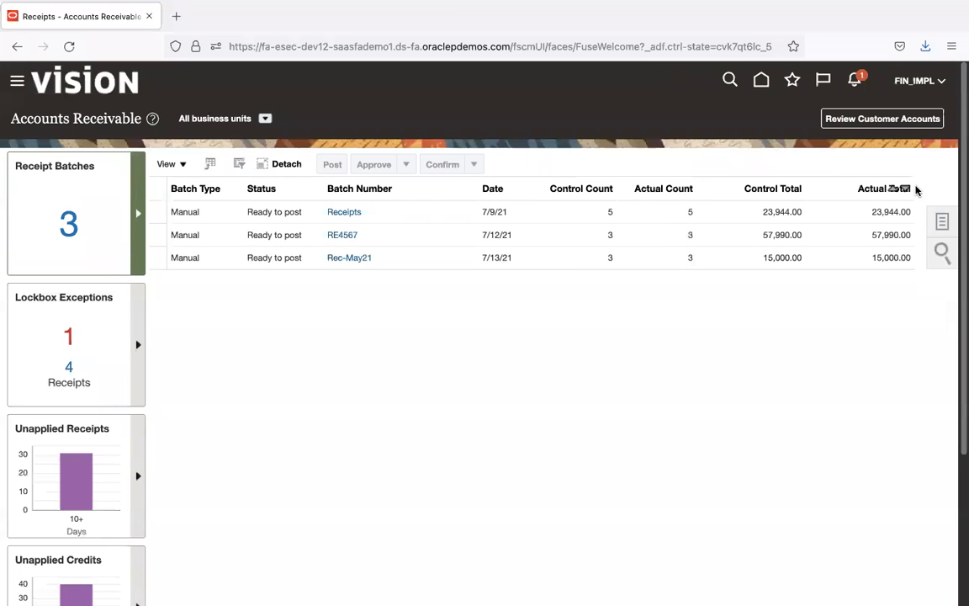
{"action": "left_click", "coordinate": [940, 221]}
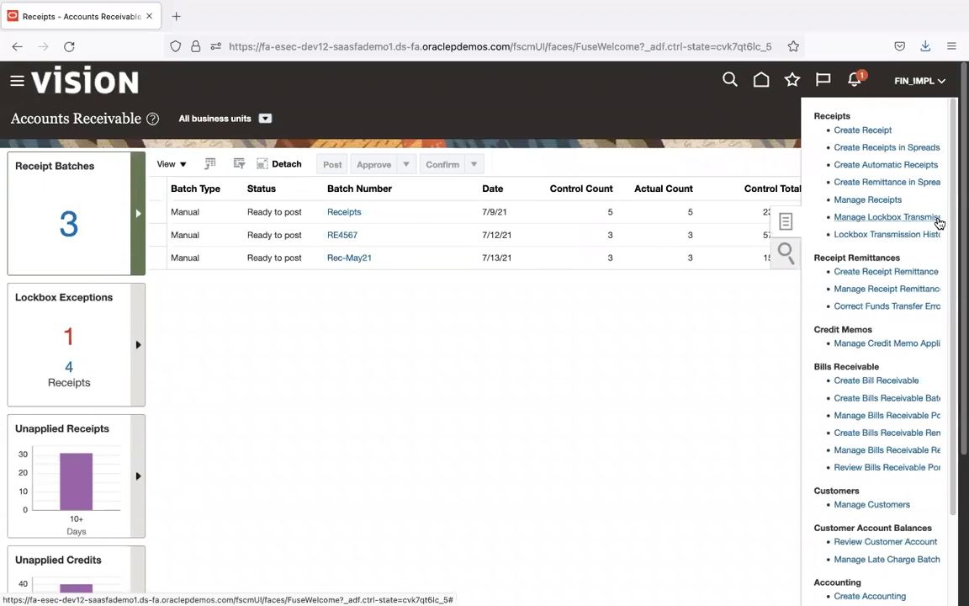
{"action": "left_click", "coordinate": [878, 131]}
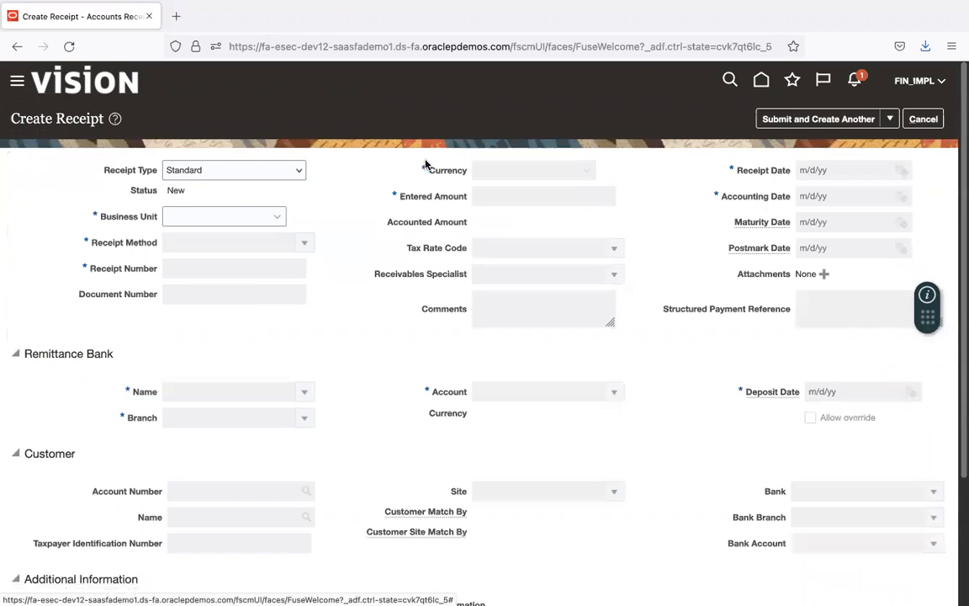
Set the receipt's business unit to US1 Business Unit and its receipt method to EFT (Automatic).
{"action": "left_click", "coordinate": [227, 212]}
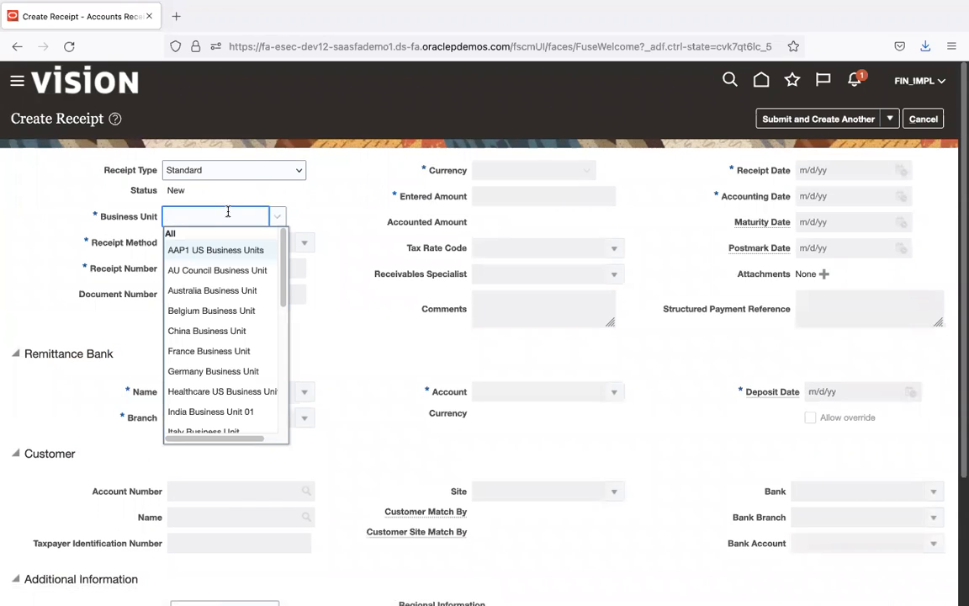
{"action": "type", "text": "US1 B"}
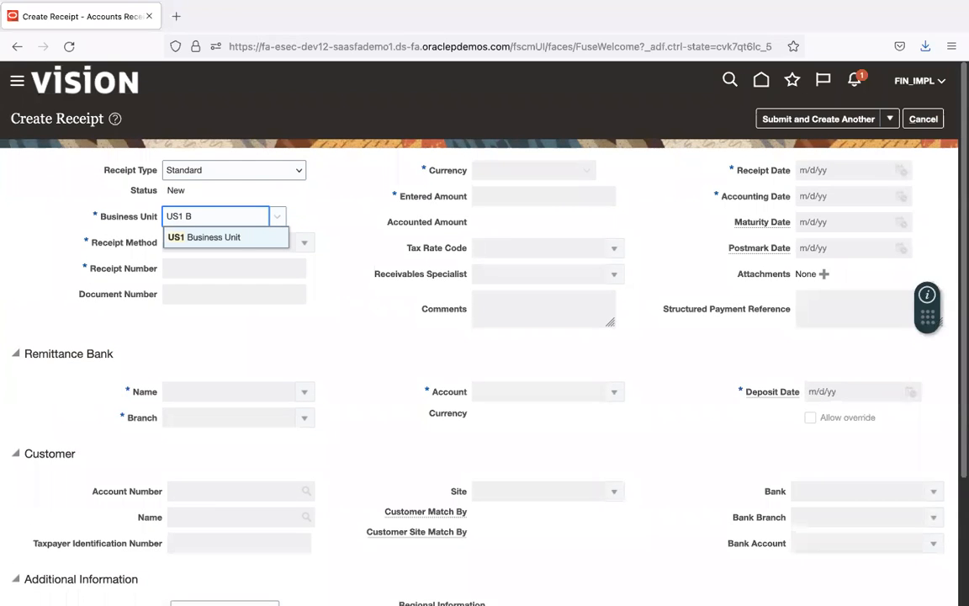
{"action": "left_click", "coordinate": [234, 238]}
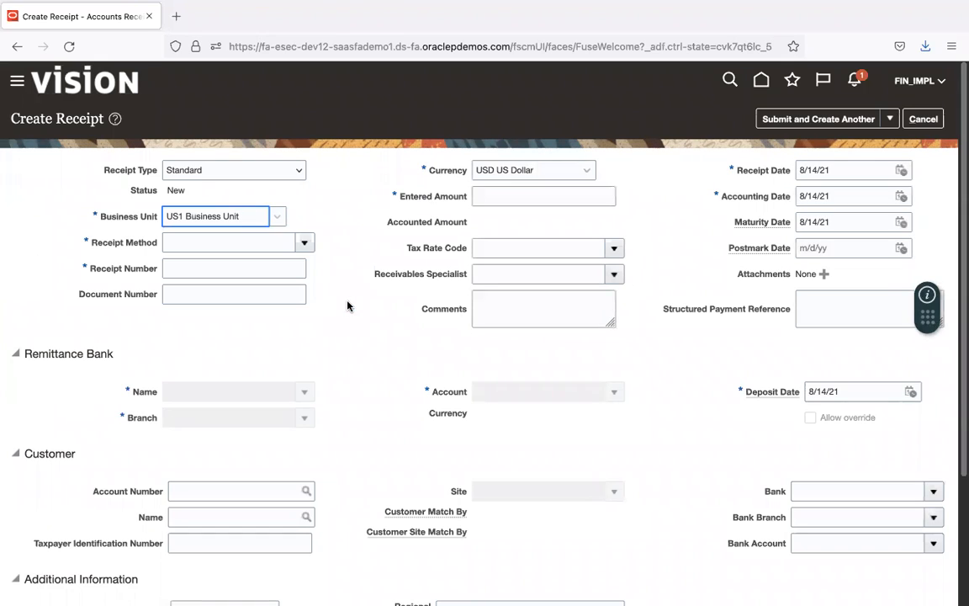
{"action": "left_click", "coordinate": [305, 245]}
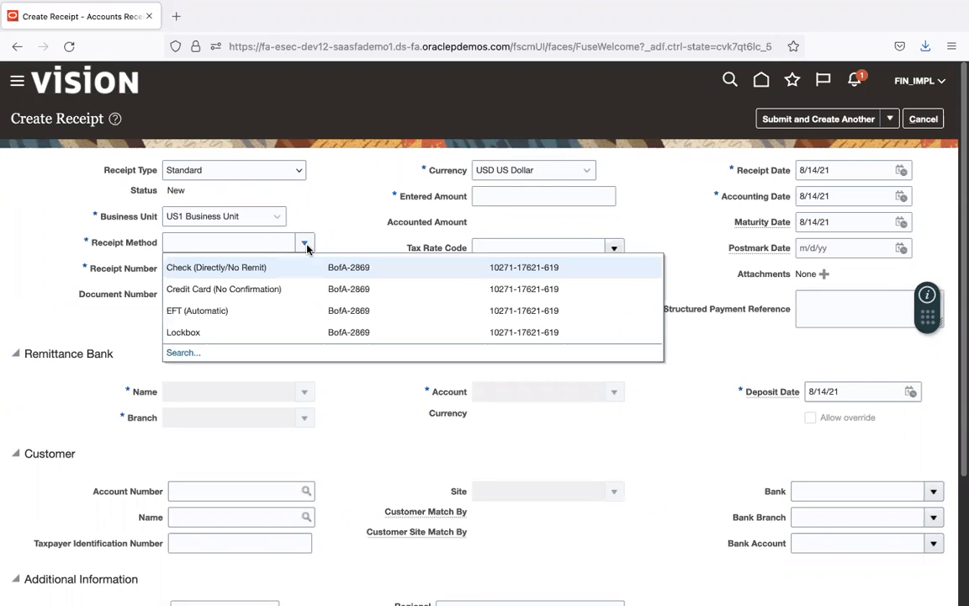
{"action": "left_click", "coordinate": [271, 313]}
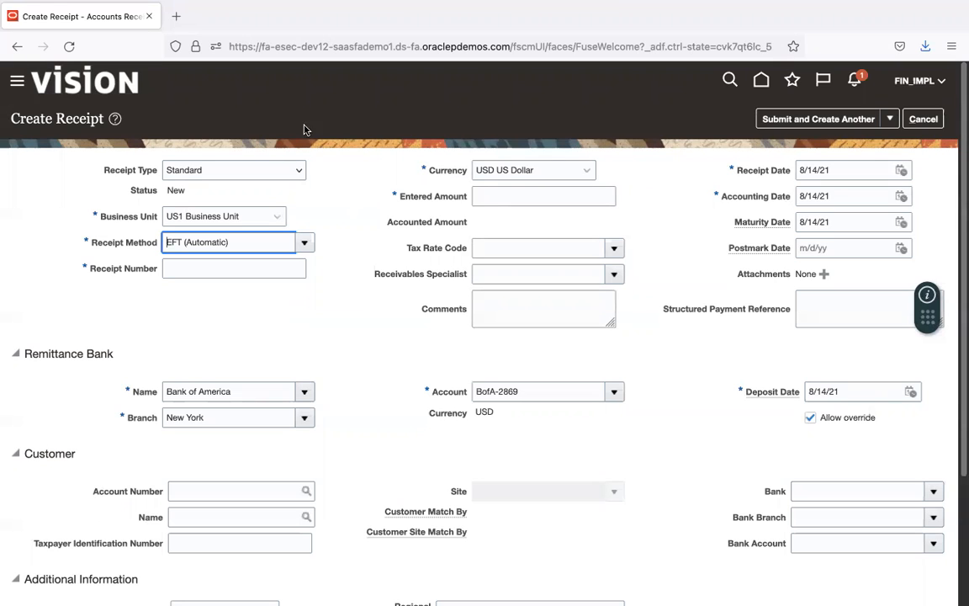
Enter the invoice's transaction number as the receipt number and set the entered amount to 540.79.
{"action": "left_click", "coordinate": [274, 268]}
{"action": "type", "text": "106390"}
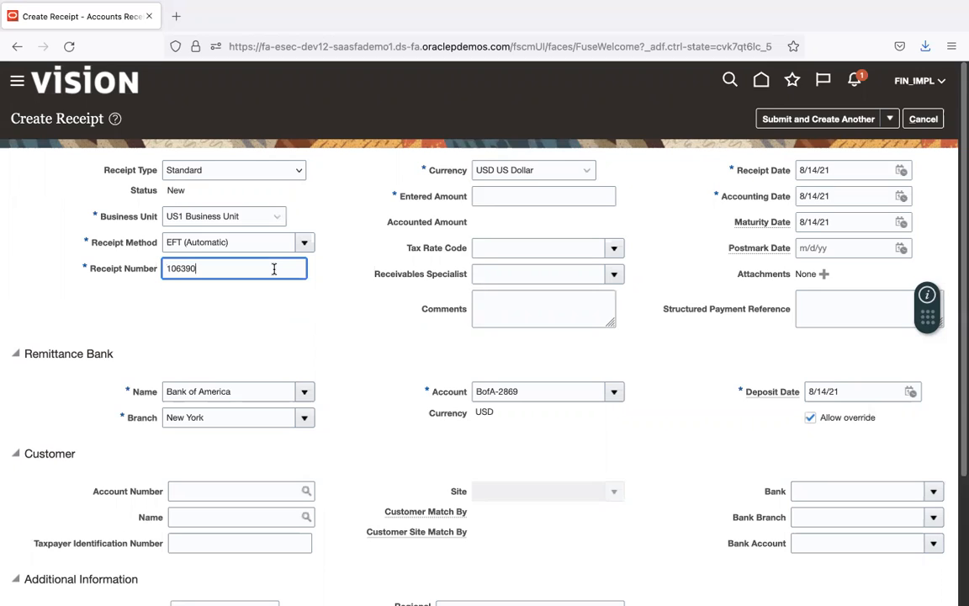
{"action": "left_click", "coordinate": [497, 199]}
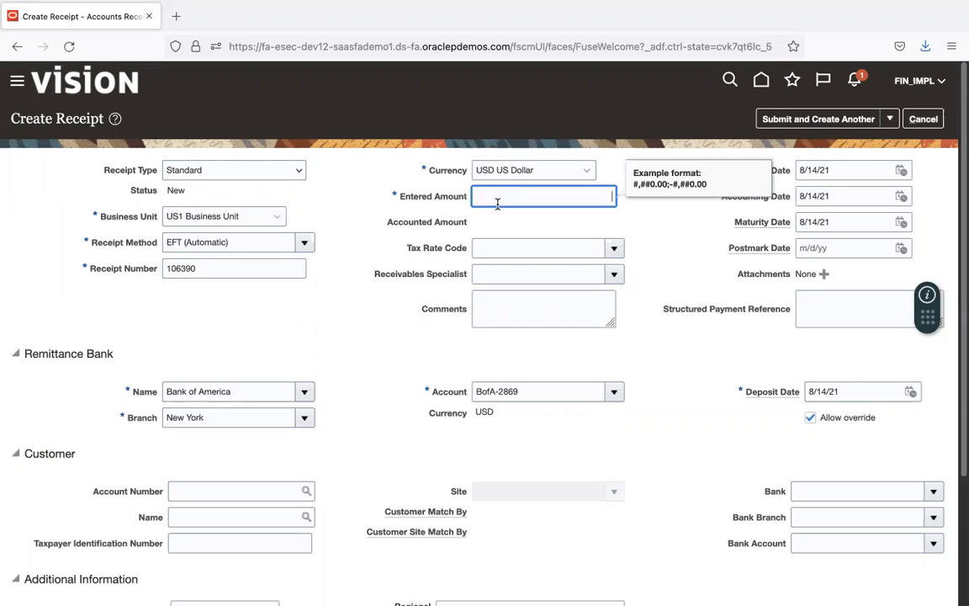
{"action": "type", "text": "540.79"}
{"action": "key", "text": "Tab"}
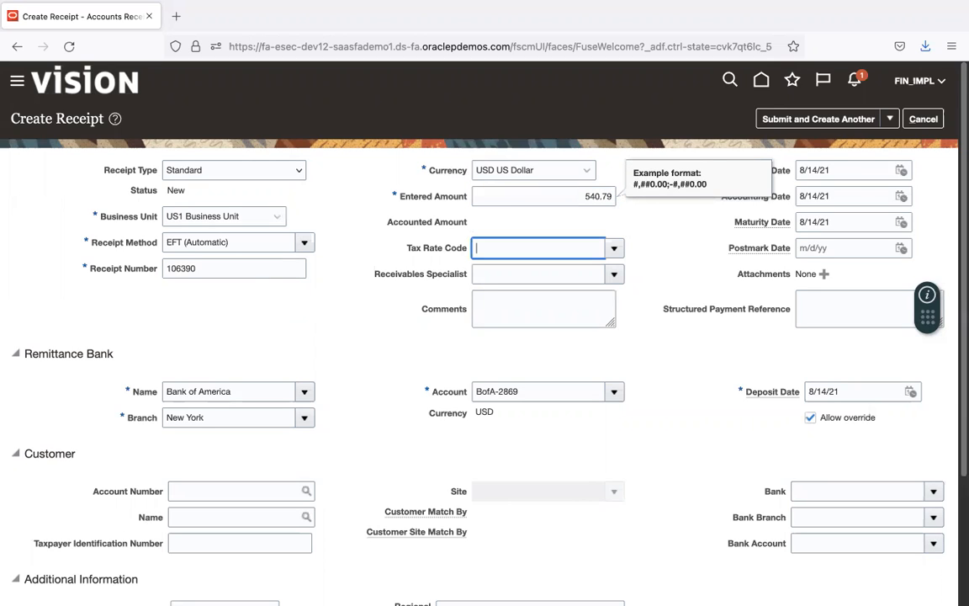
{"action": "left_click_drag", "start_coordinate": [959, 179], "coordinate": [959, 270]}
{"action": "scroll", "coordinate": [942, 286], "scroll_direction": "down", "scroll_amount": 3}
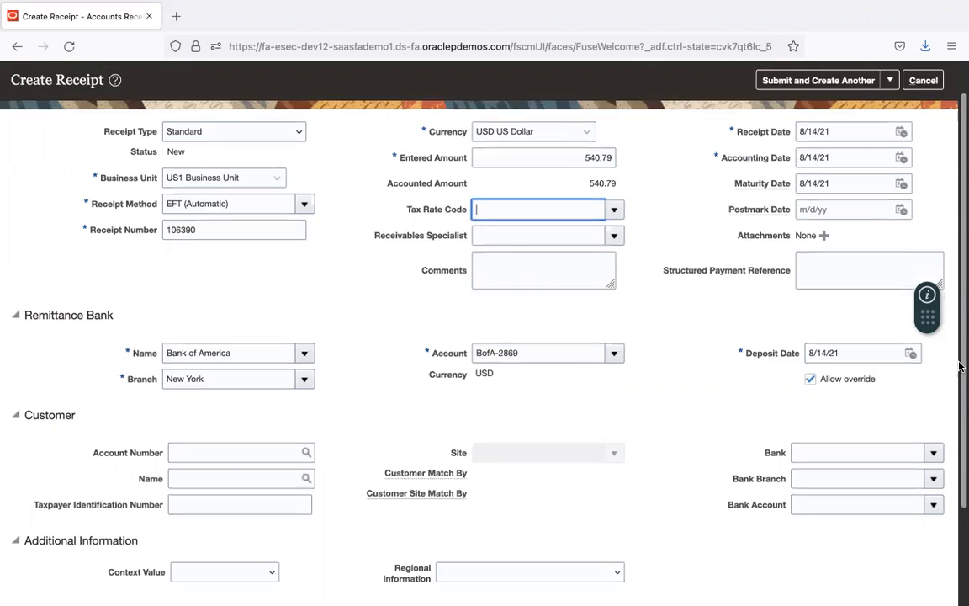
{"action": "left_click", "coordinate": [235, 363]}
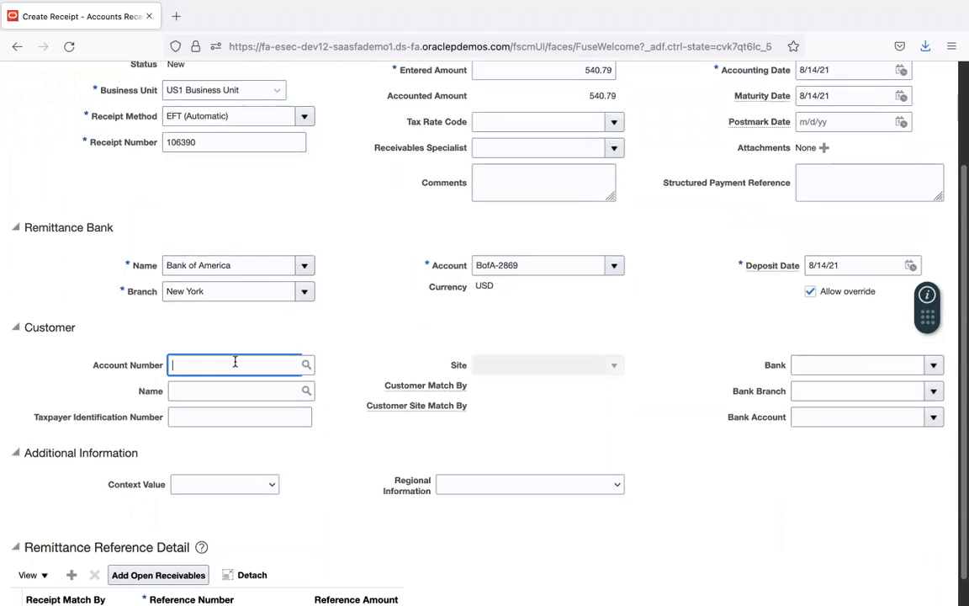
{"action": "left_click", "coordinate": [227, 389]}
{"action": "type", "text": "C"}
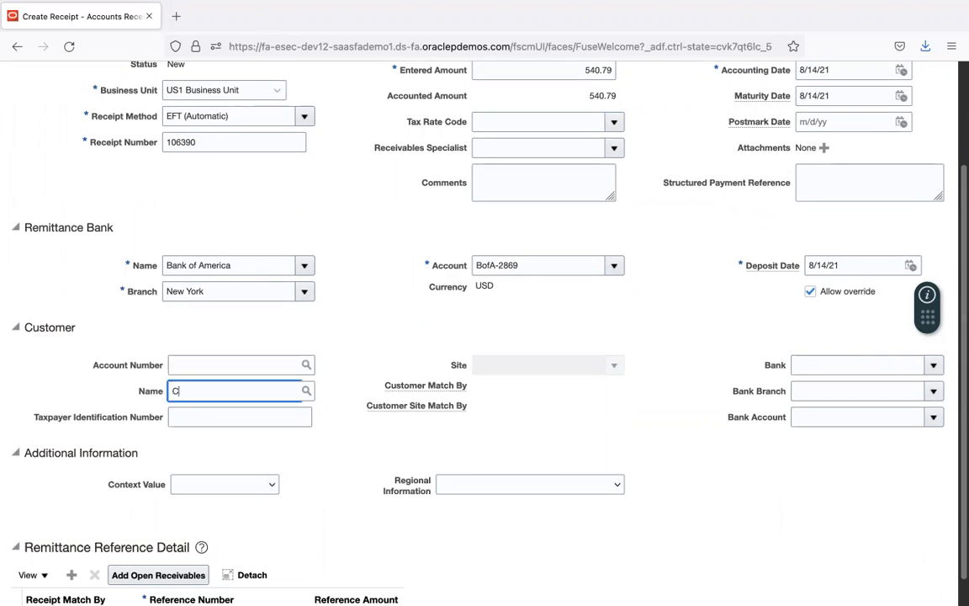
{"action": "left_click", "coordinate": [206, 365]}
Switch to PowerPoint, look up the customer account on the "Create AR Receipt - Select AR Invoice" slide, and return to Firefox.
{"action": "key", "text": "super+Tab"}
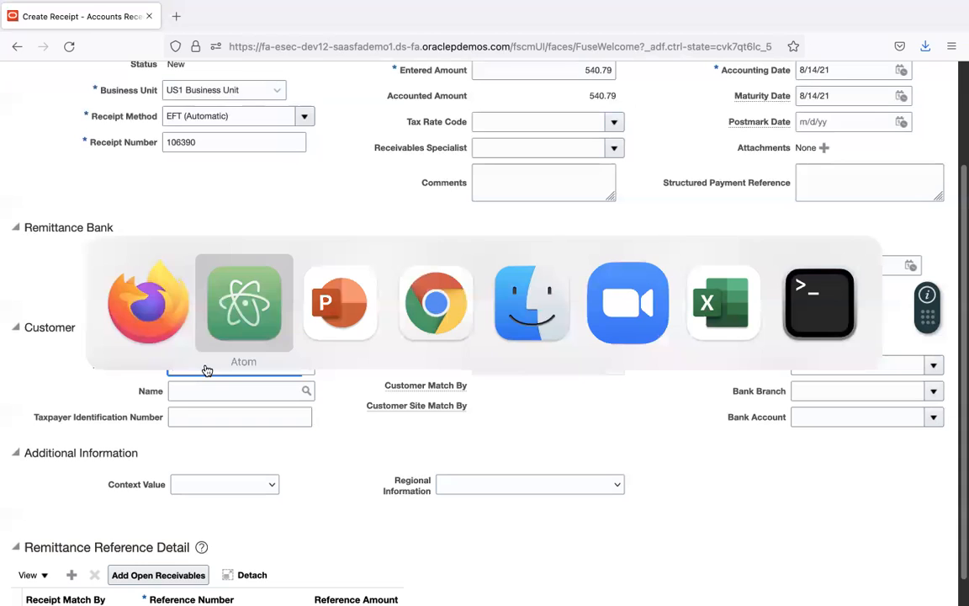
{"action": "key", "text": "super+Tab"}
{"action": "key", "text": "Right"}
{"action": "key", "text": "Right"}
{"action": "key", "text": "Right"}
{"action": "key", "text": "Right"}
{"action": "key", "text": "Right"}
{"action": "key", "text": "Right"}
{"action": "key", "text": "Right"}
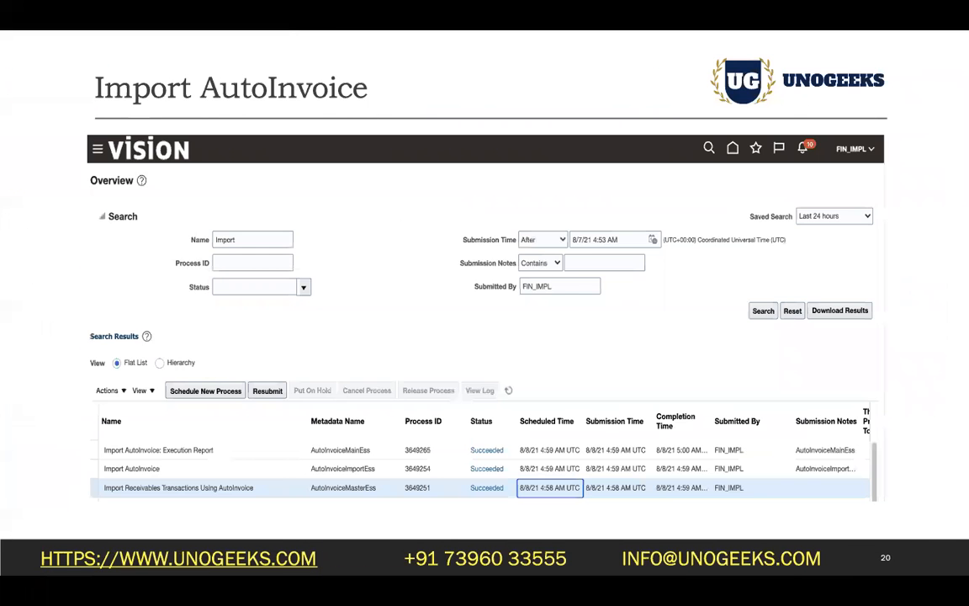
{"action": "key", "text": "Right"}
{"action": "key", "text": "Right"}
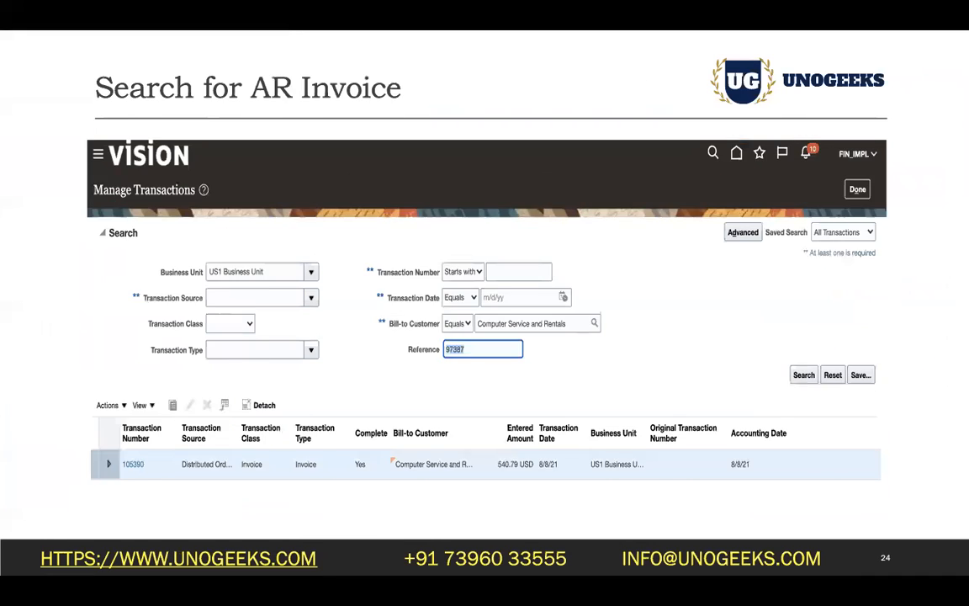
{"action": "key", "text": "Right"}
{"action": "key", "text": "Right"}
{"action": "key", "text": "Right"}
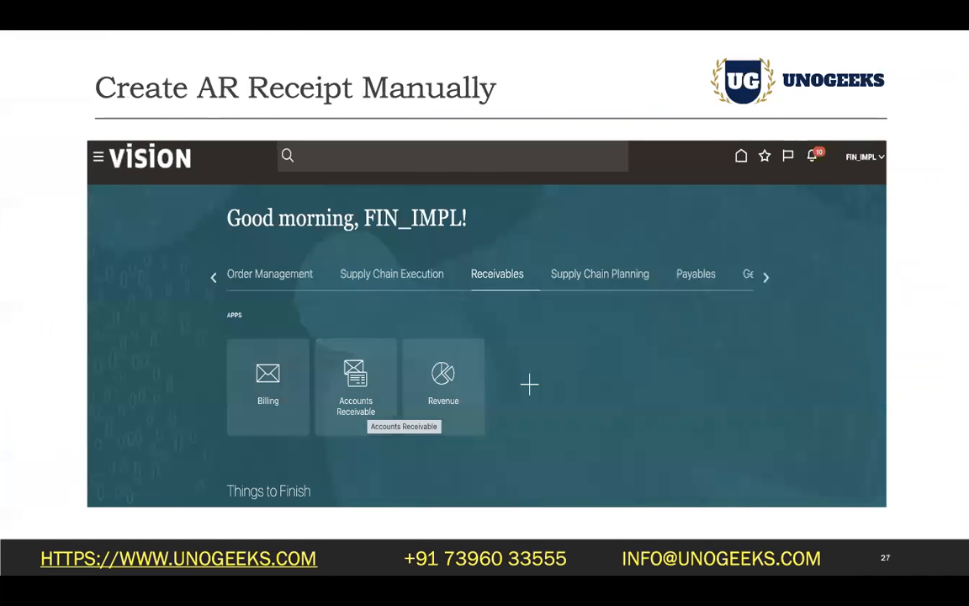
{"action": "key", "text": "Right"}
{"action": "key", "text": "Right"}
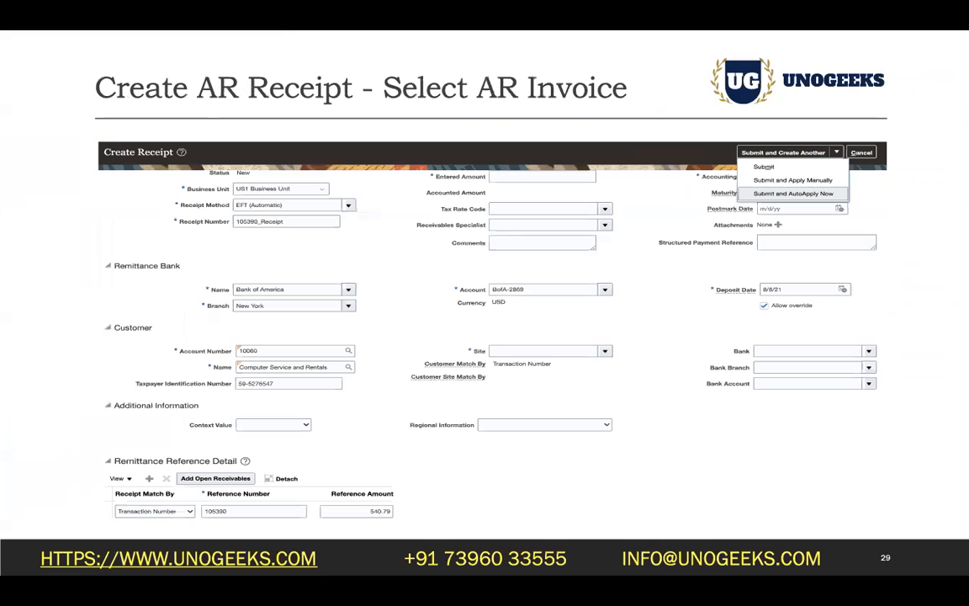
{"action": "key", "text": "ctrl+Right"}
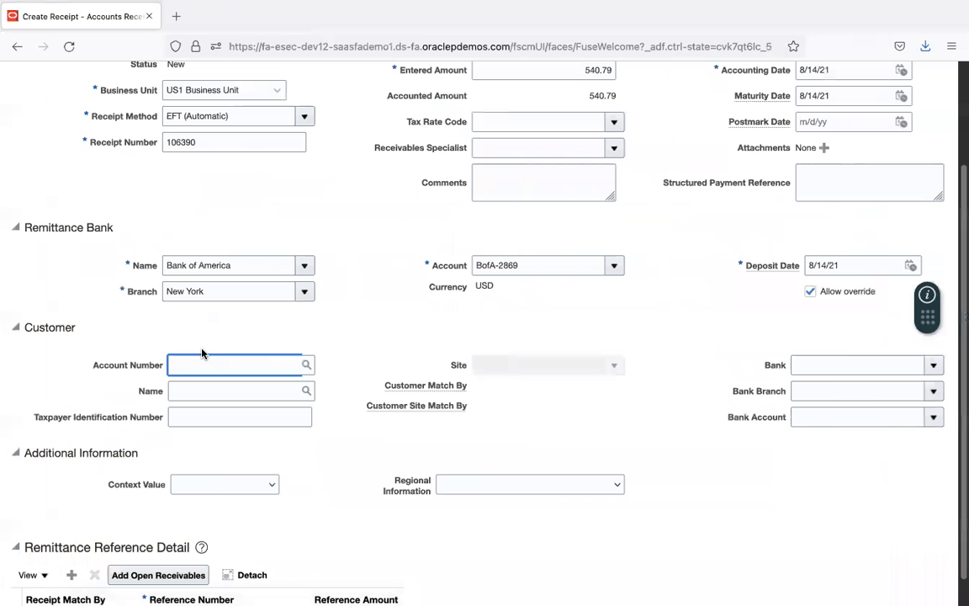
Enter the account number of the customer Computer Service and Rentals and set the customer site to Glasgow.
{"action": "type", "text": "0"}
{"action": "key", "text": "Tab"}
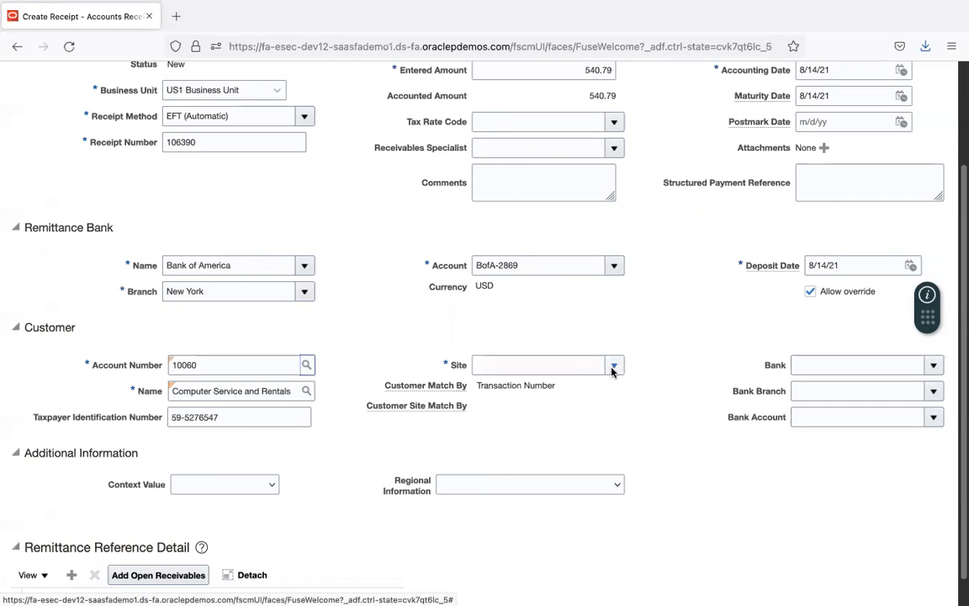
{"action": "left_click", "coordinate": [614, 365]}
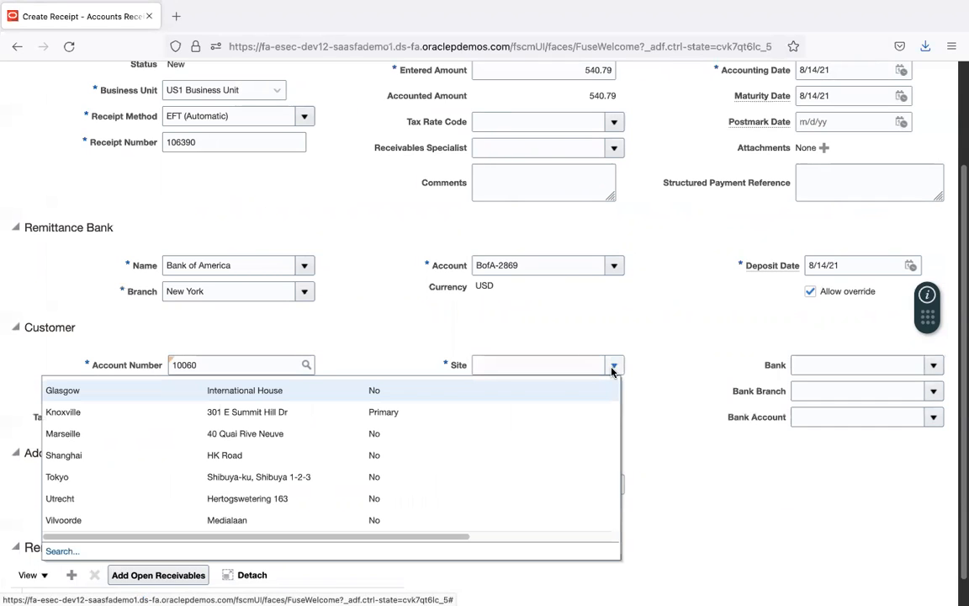
{"action": "left_click", "coordinate": [497, 394]}
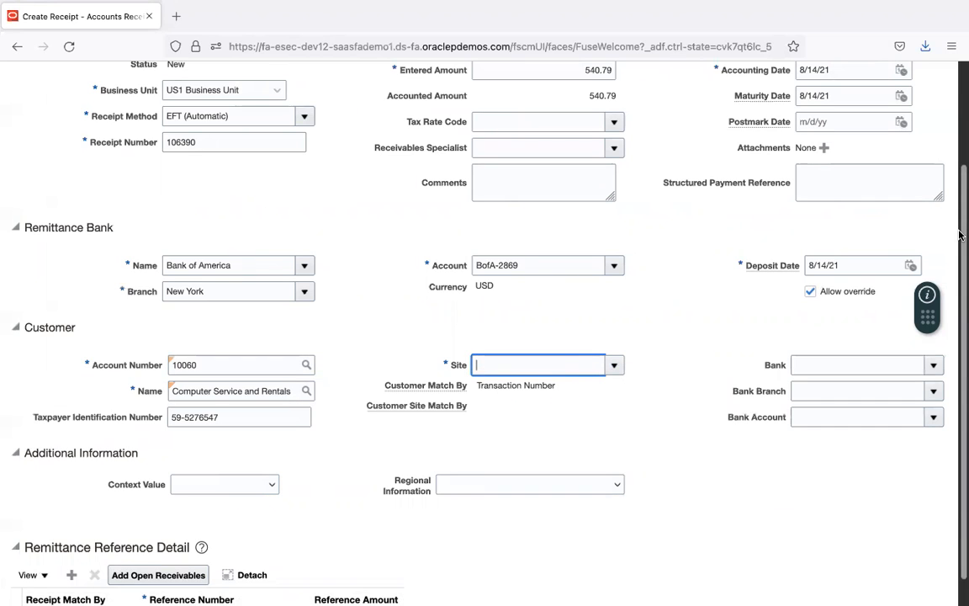
{"action": "left_click_drag", "start_coordinate": [962, 243], "coordinate": [962, 337]}
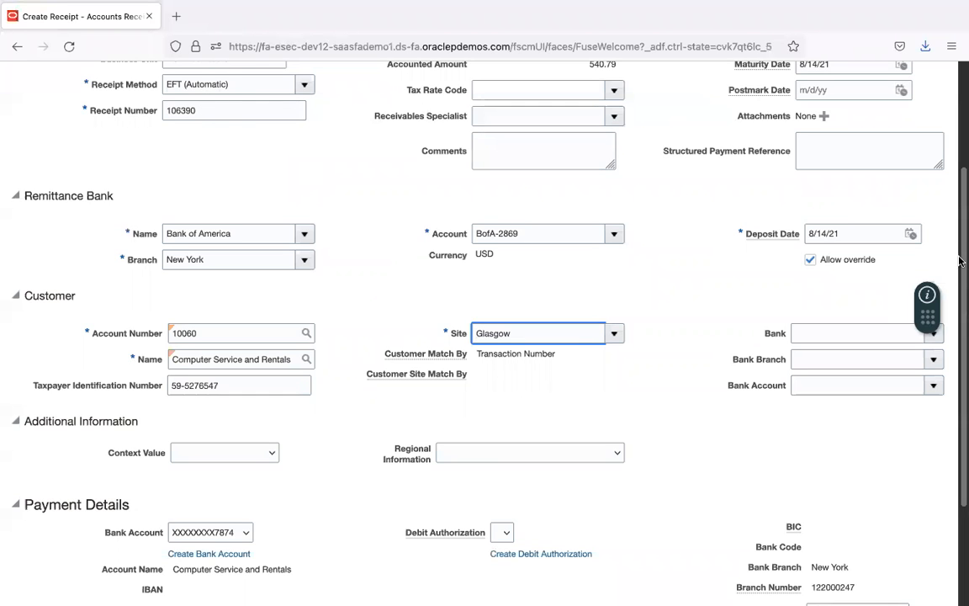
{"action": "scroll", "coordinate": [865, 300], "scroll_direction": "down", "scroll_amount": 3}
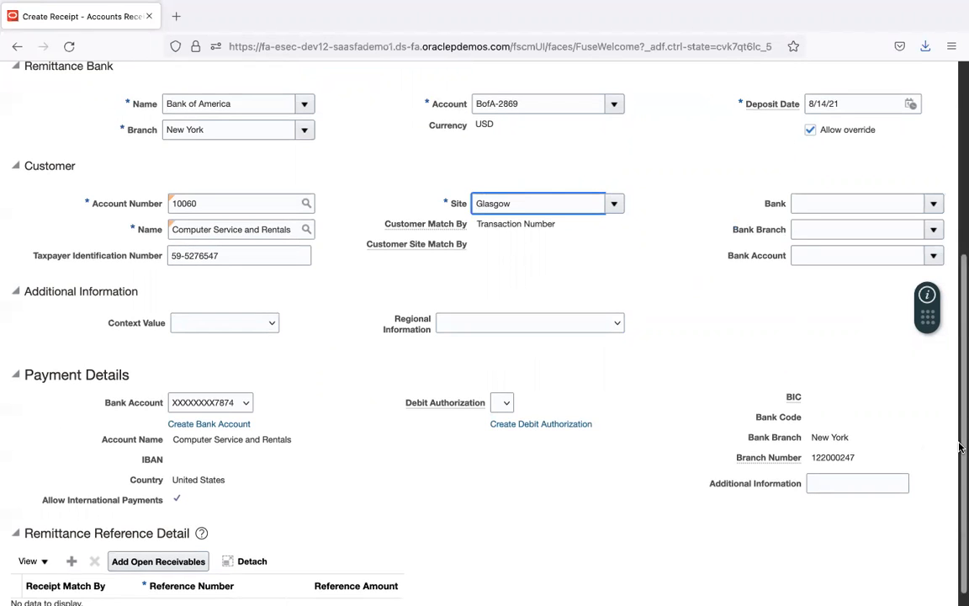
{"action": "scroll", "coordinate": [929, 397], "scroll_direction": "down", "scroll_amount": 1}
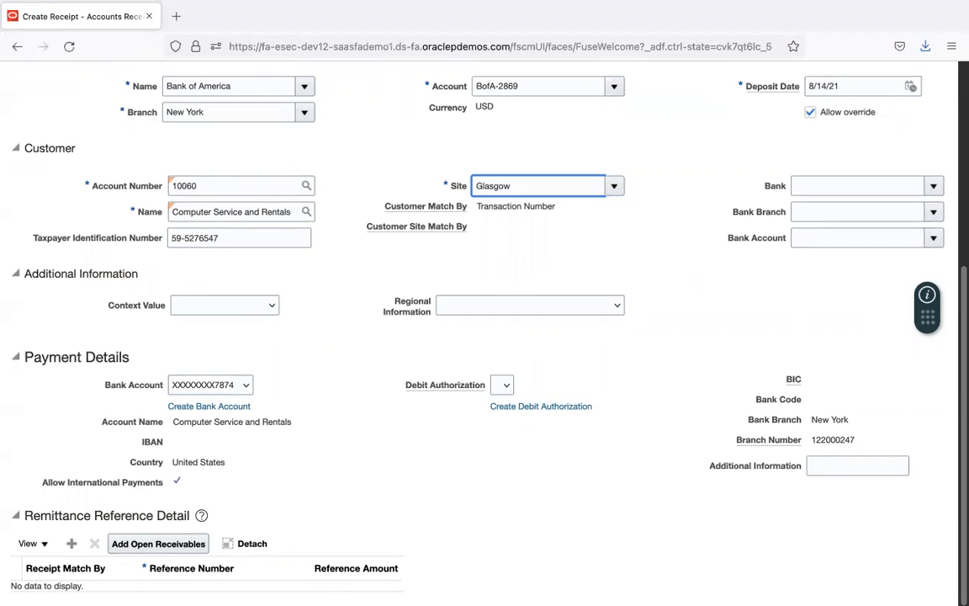
{"action": "left_click", "coordinate": [74, 545]}
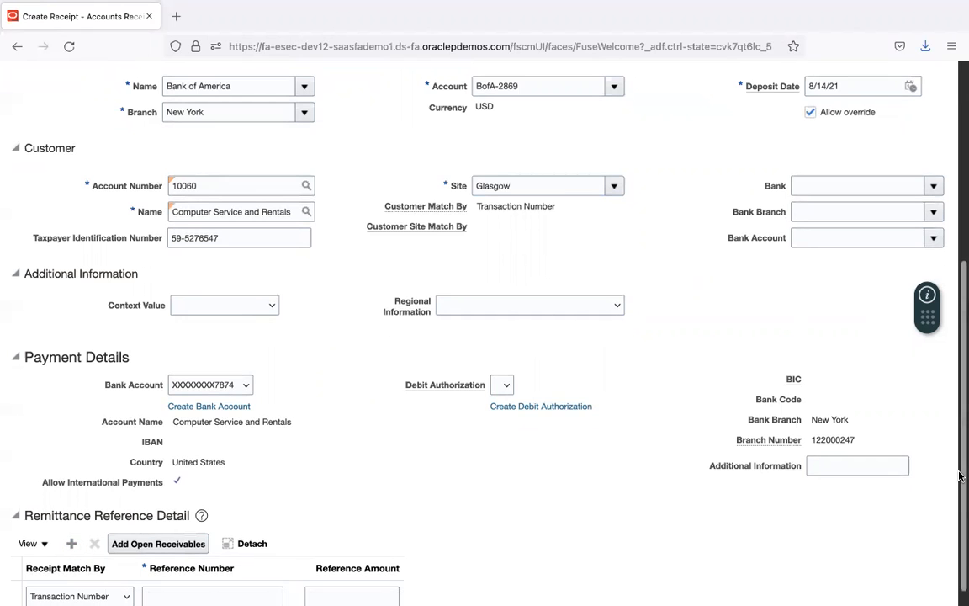
{"action": "left_click_drag", "start_coordinate": [961, 476], "coordinate": [960, 589]}
{"action": "left_click", "coordinate": [225, 579]}
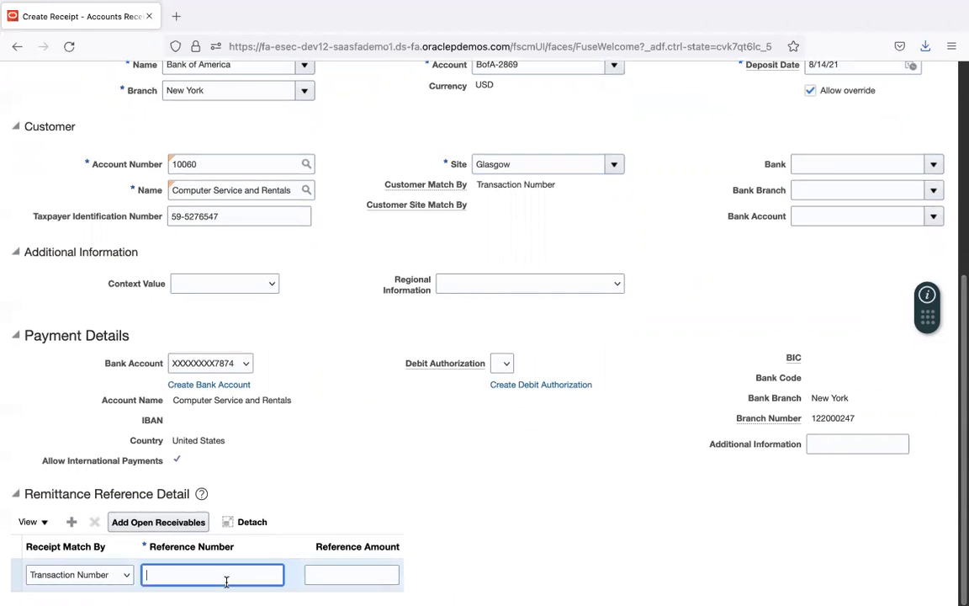
{"action": "left_click", "coordinate": [94, 522]}
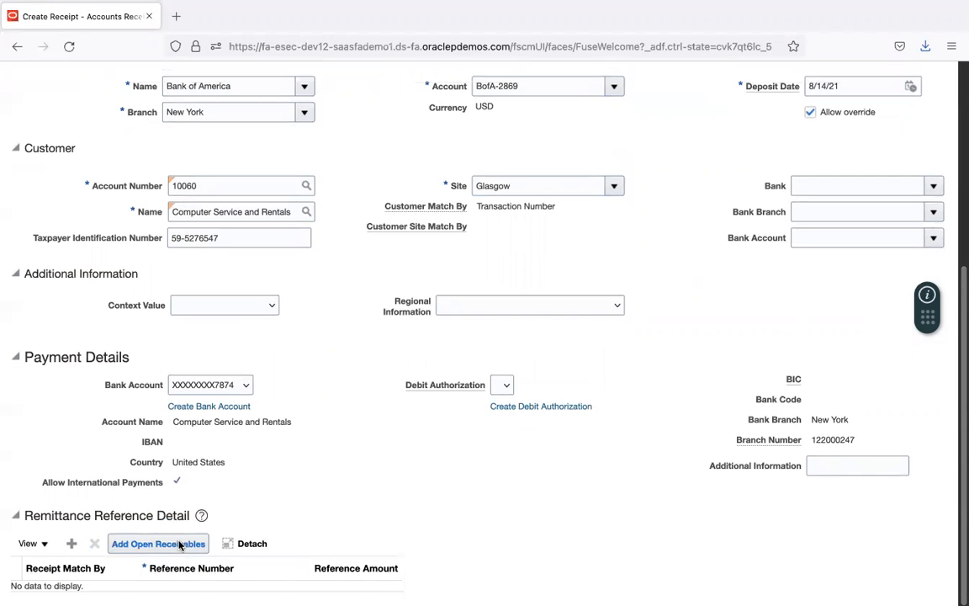
Search the customer's open receivables, sort them by due date in descending order, and select the 540.79 USD invoice due 8/29/21.
{"action": "left_click", "coordinate": [179, 544]}
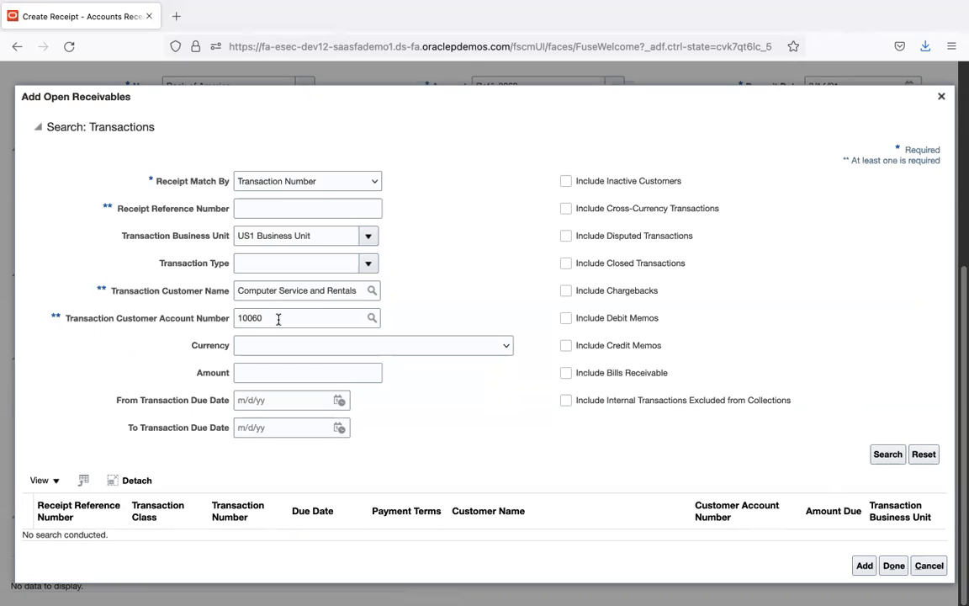
{"action": "left_click", "coordinate": [888, 456]}
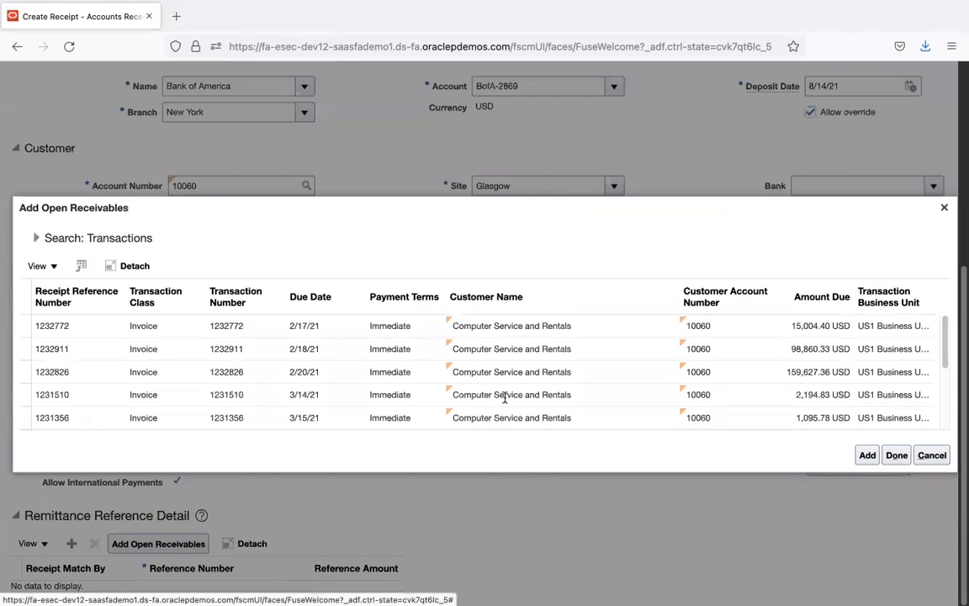
{"action": "left_click", "coordinate": [333, 332]}
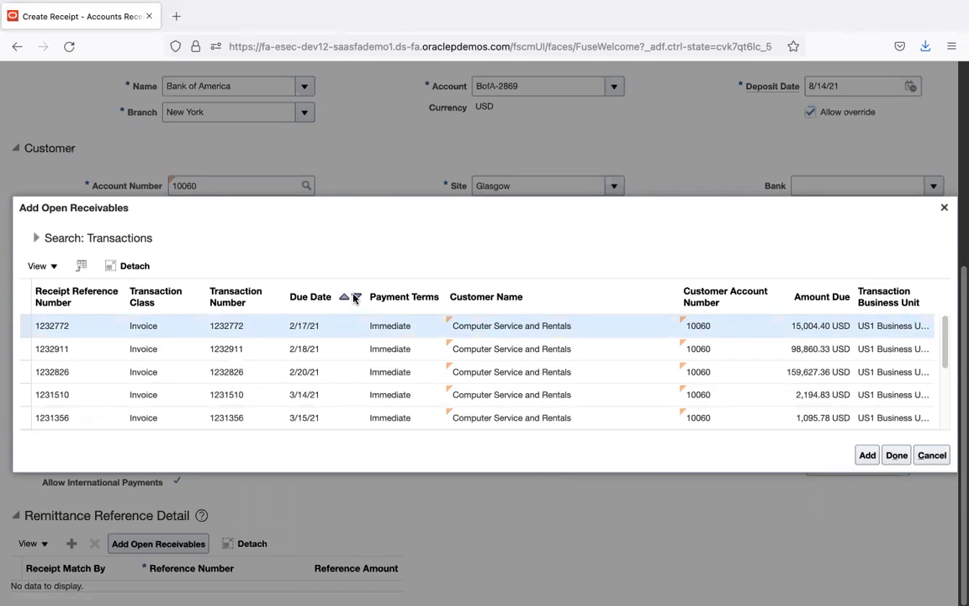
{"action": "left_click", "coordinate": [354, 296]}
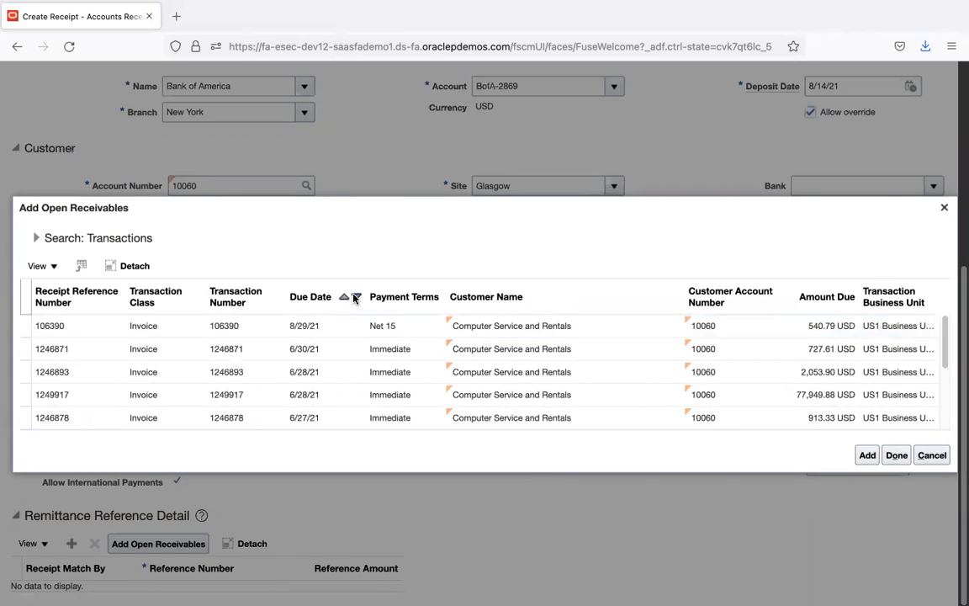
{"action": "left_click", "coordinate": [224, 328]}
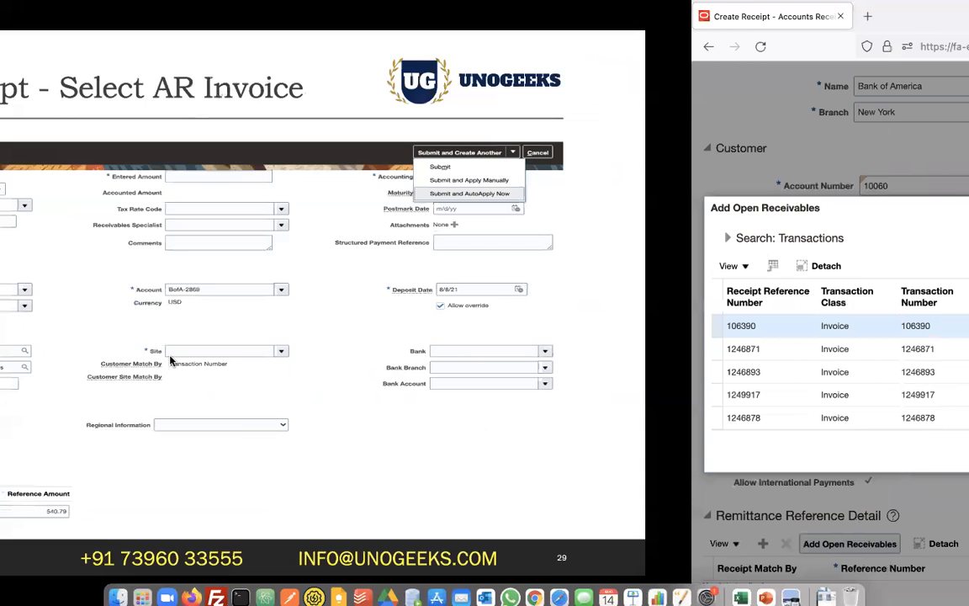
Switch to Atom, check the noted invoice transaction number, and return to Firefox.
{"action": "key", "text": "super+Tab"}
{"action": "key", "text": "super+Tab"}
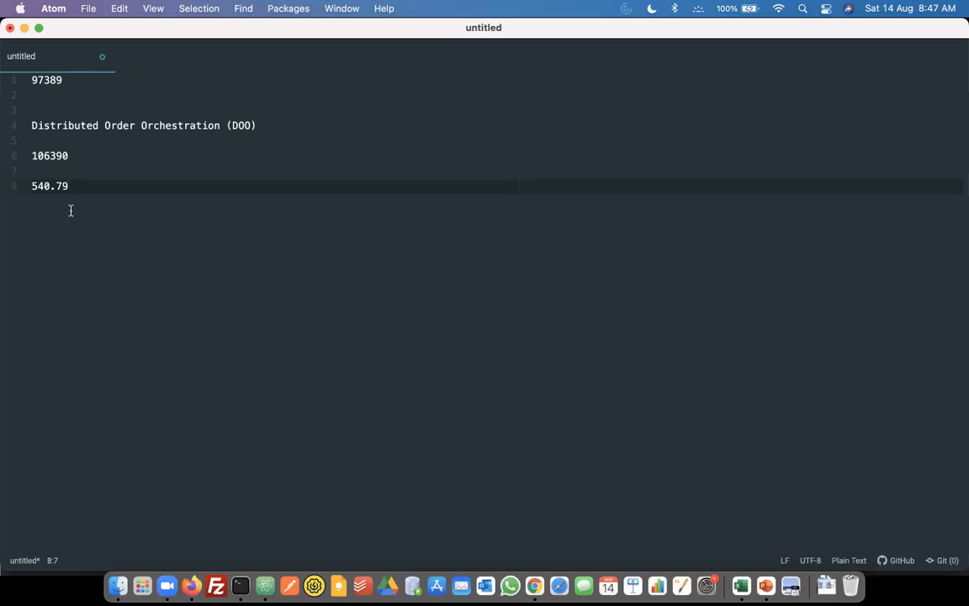
{"action": "left_click", "coordinate": [61, 155]}
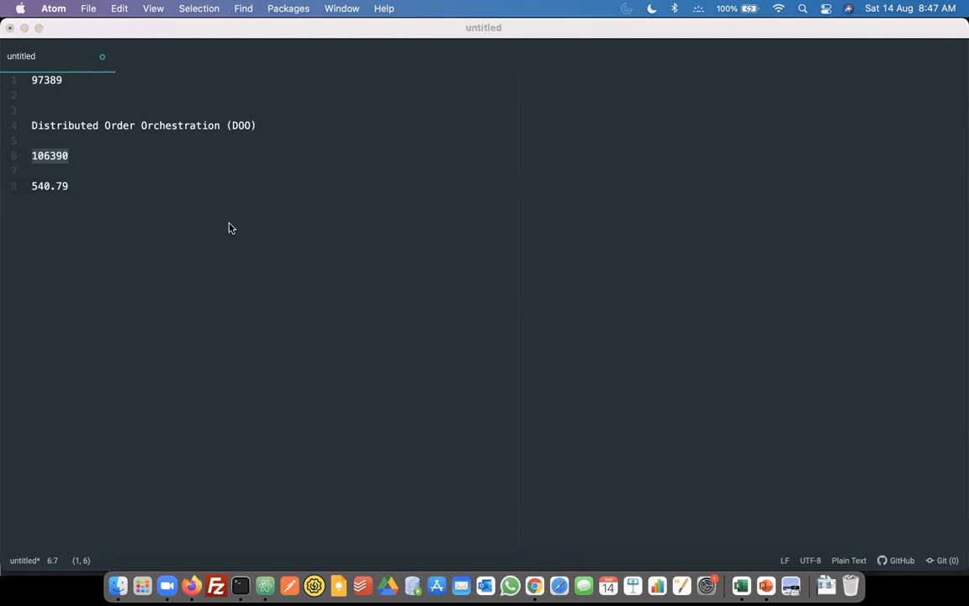
{"action": "key", "text": "super+Tab"}
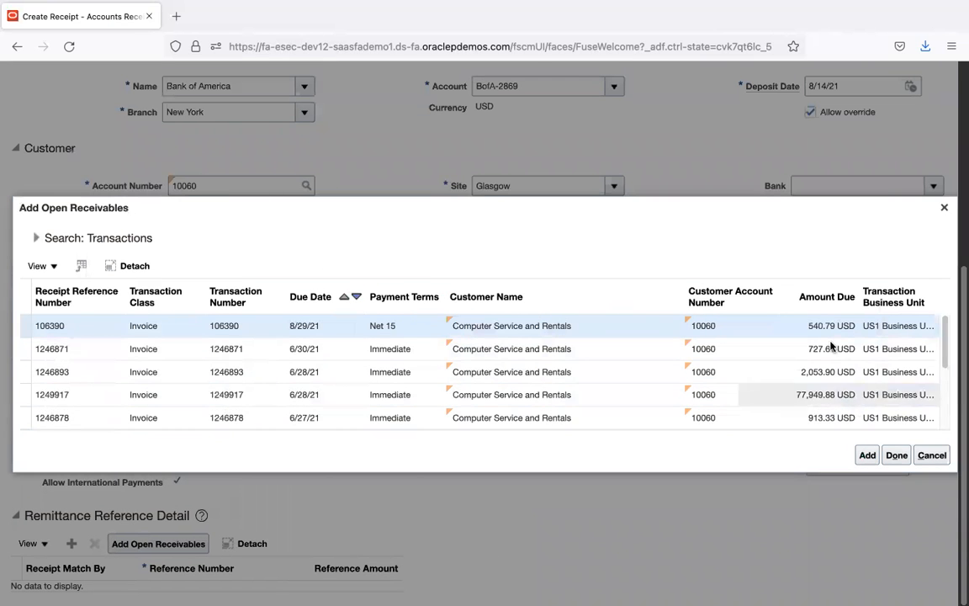
Add the selected 540.79 USD invoice to the receipt's remittance references and close the open receivables search.
{"action": "left_click", "coordinate": [866, 456]}
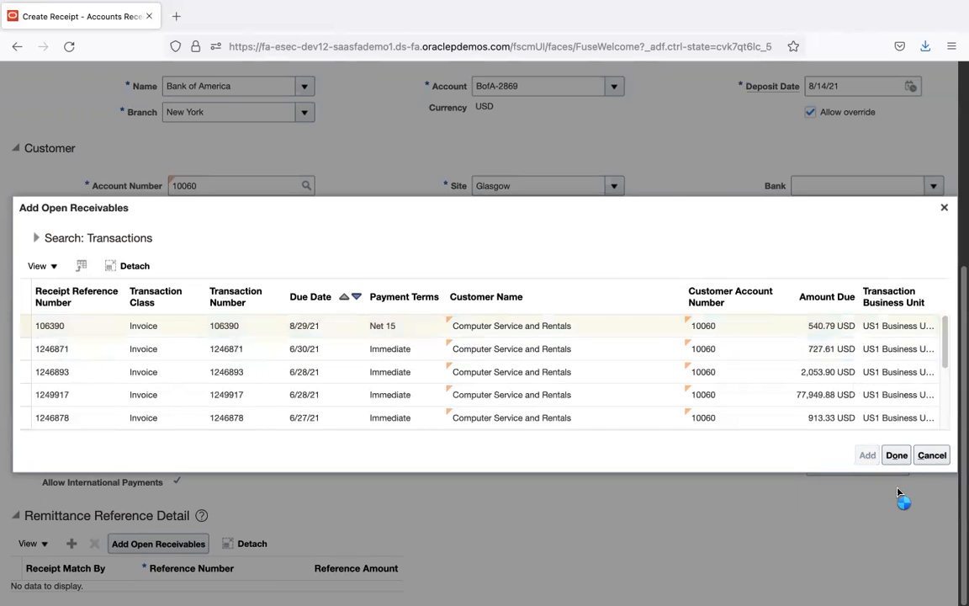
{"action": "left_click", "coordinate": [937, 459]}
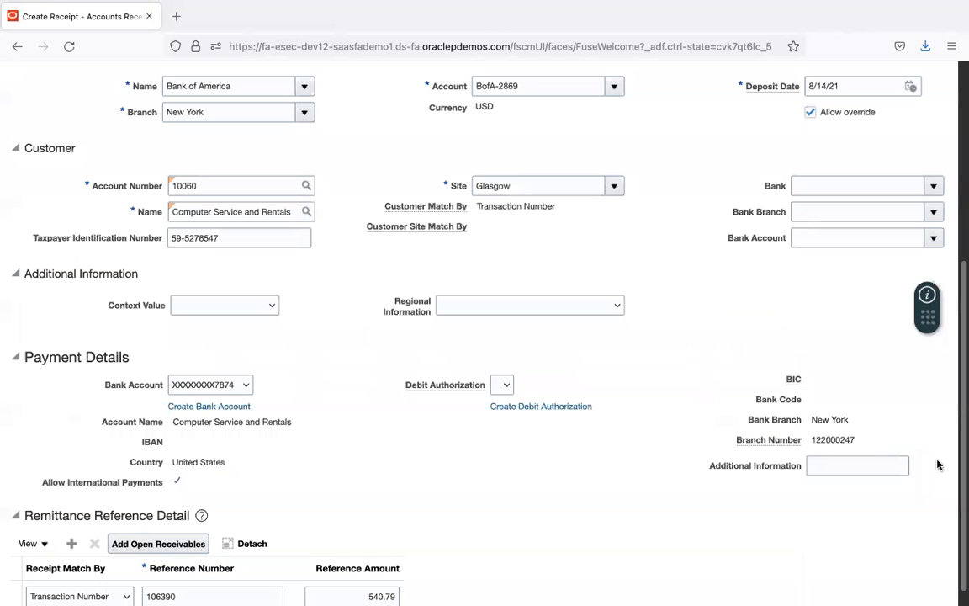
{"action": "scroll", "coordinate": [960, 414], "scroll_direction": "down", "scroll_amount": 2}
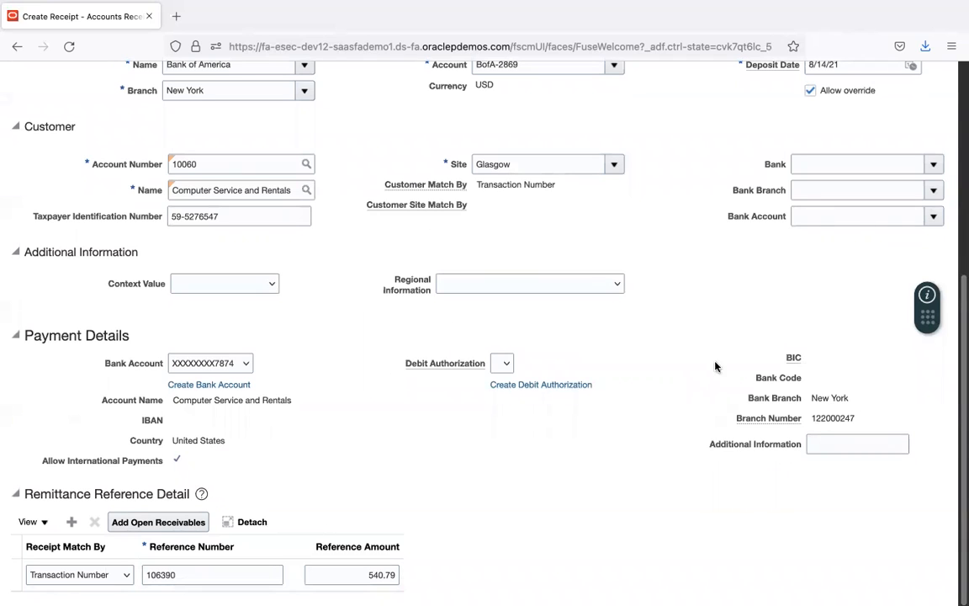
Submit the receipt with the Submit and AutoApply Now option.
{"action": "scroll", "coordinate": [960, 452], "scroll_direction": "up", "scroll_amount": 5}
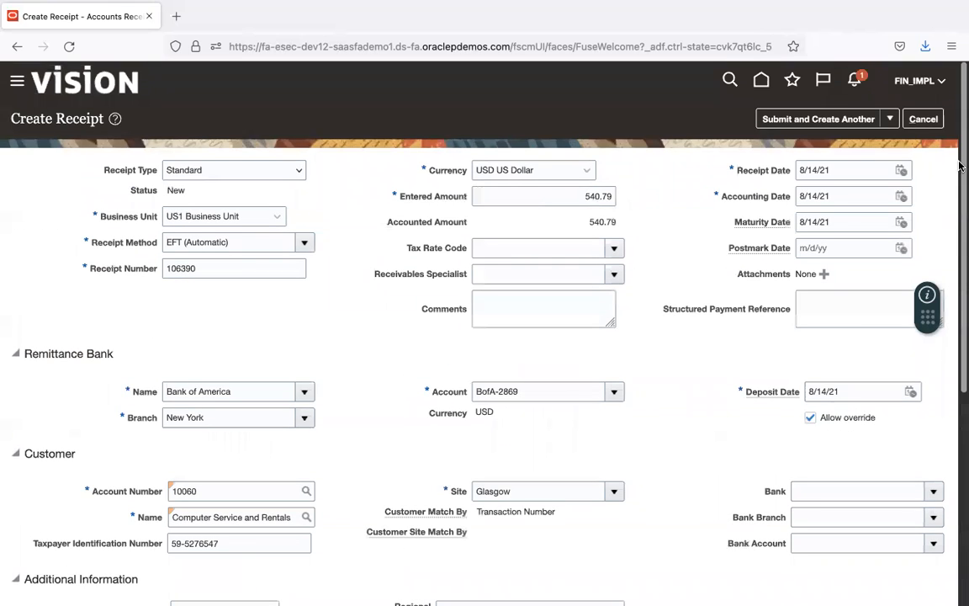
{"action": "left_click", "coordinate": [891, 119]}
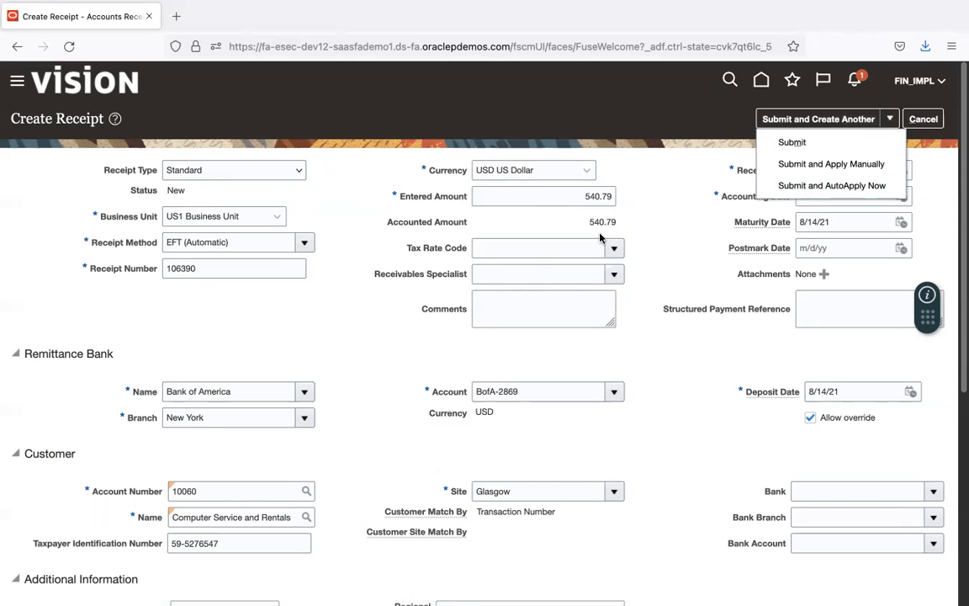
{"action": "left_click", "coordinate": [814, 187]}
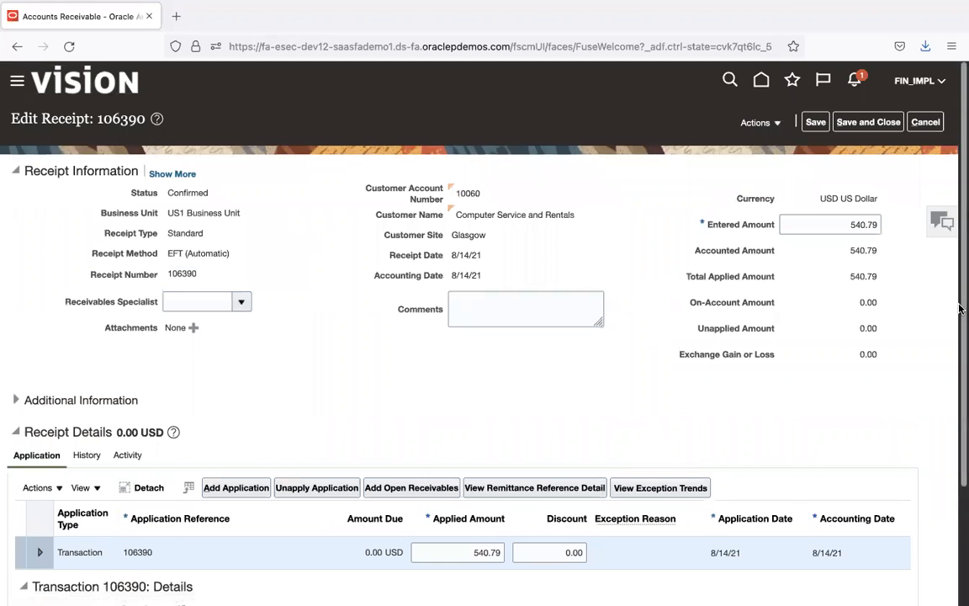
Review the receipt's application details, and save and close the receipt.
{"action": "scroll", "coordinate": [951, 336], "scroll_direction": "down", "scroll_amount": 2}
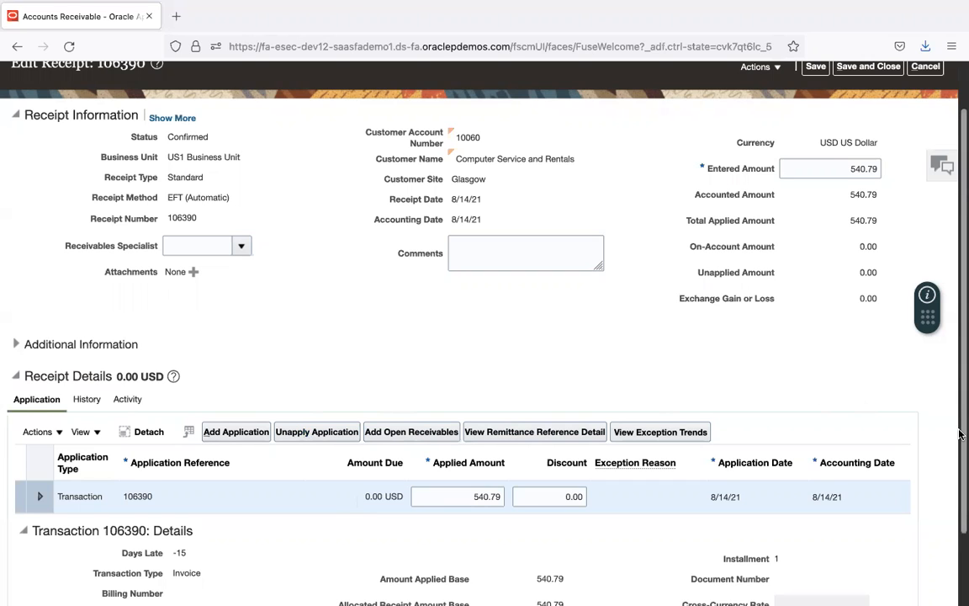
{"action": "left_click_drag", "start_coordinate": [959, 433], "coordinate": [959, 371]}
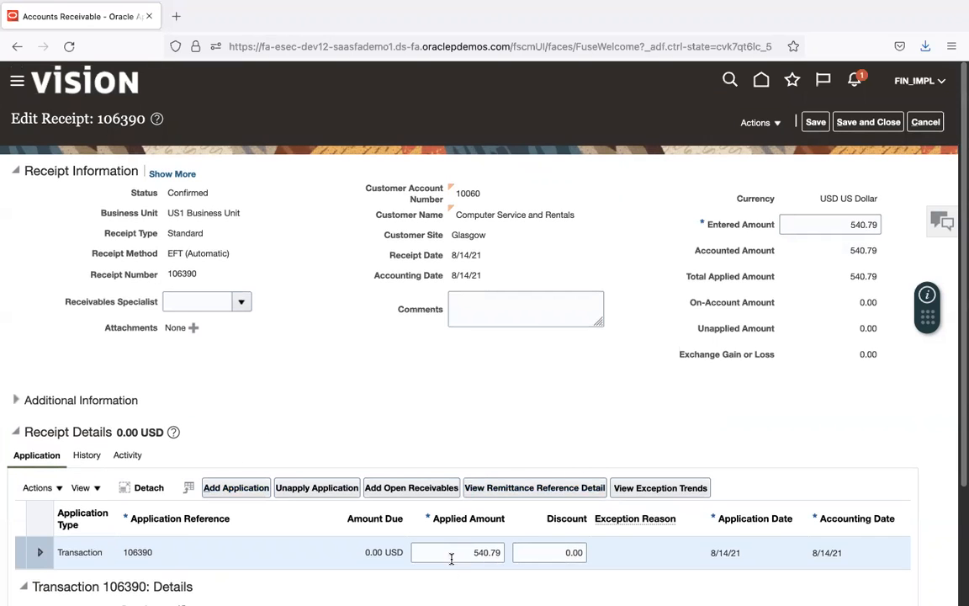
{"action": "left_click", "coordinate": [877, 124]}
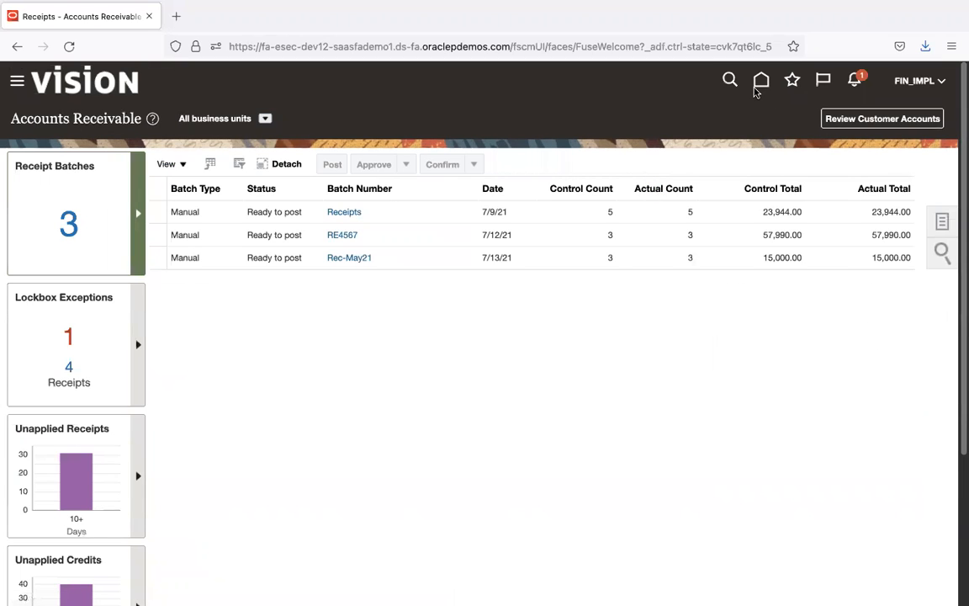
Go to Billing and open the Manage Transactions page.
{"action": "left_click", "coordinate": [760, 81]}
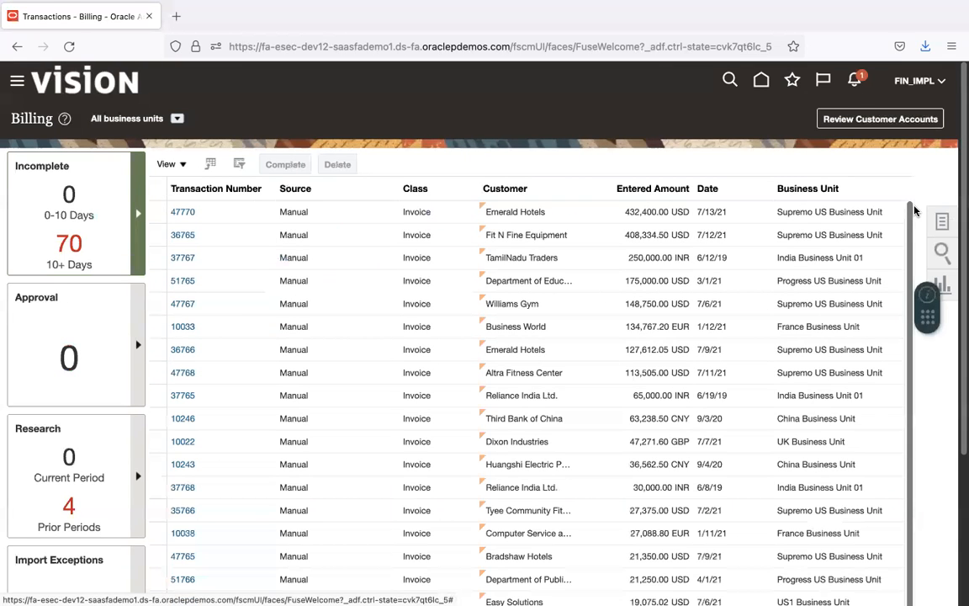
{"action": "left_click", "coordinate": [944, 222]}
{"action": "left_click", "coordinate": [873, 165]}
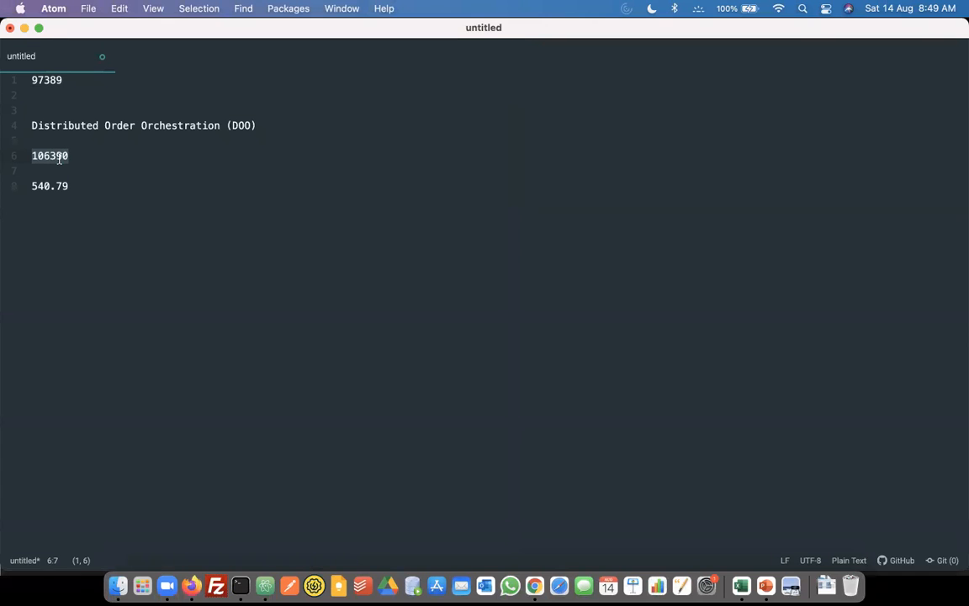
Search for the invoice by the transaction number noted in Atom and open it for review.
{"action": "key", "text": "ctrl+Right"}
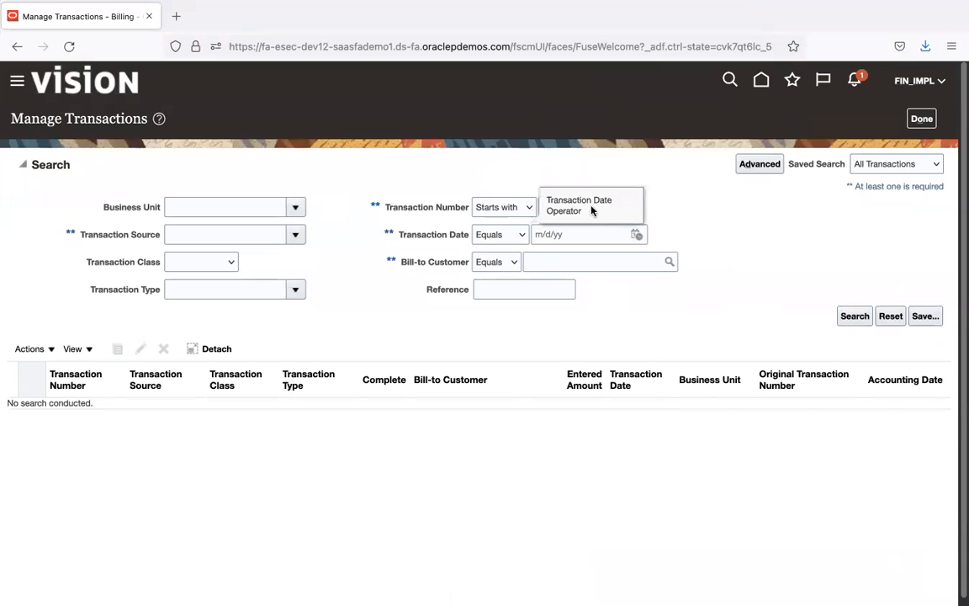
{"action": "left_click", "coordinate": [614, 209]}
{"action": "type", "text": "106390"}
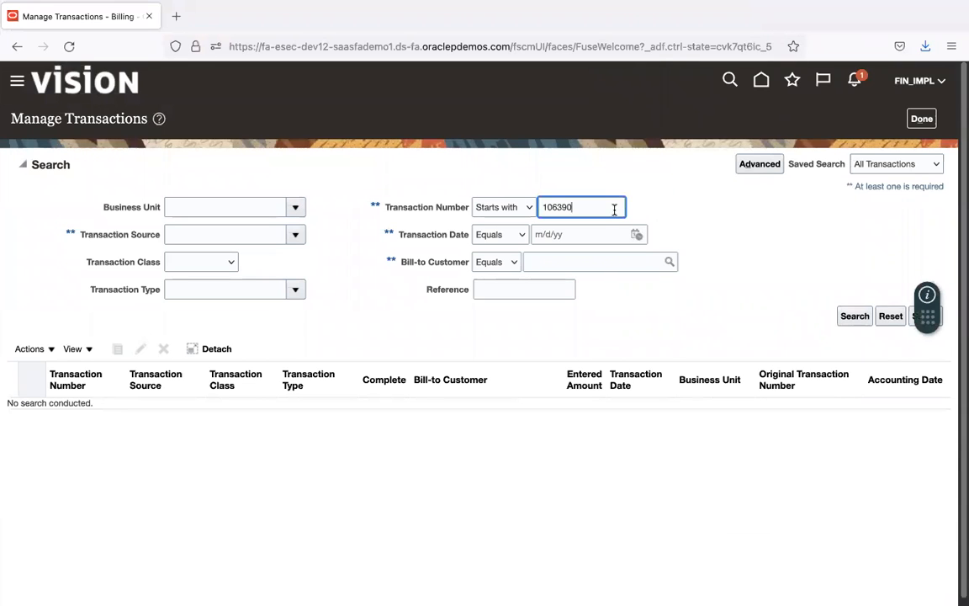
{"action": "left_click", "coordinate": [855, 317]}
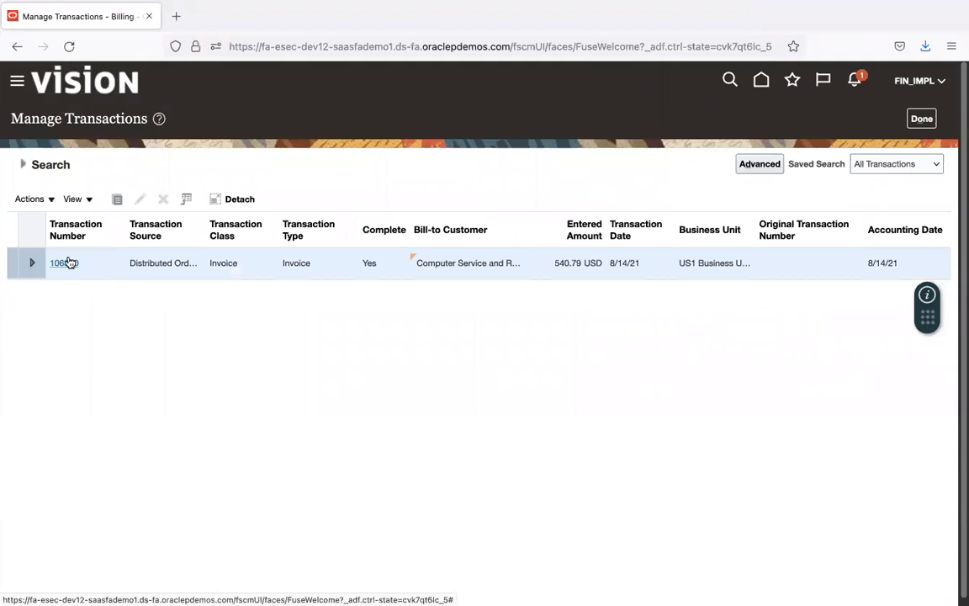
{"action": "left_click", "coordinate": [69, 262]}
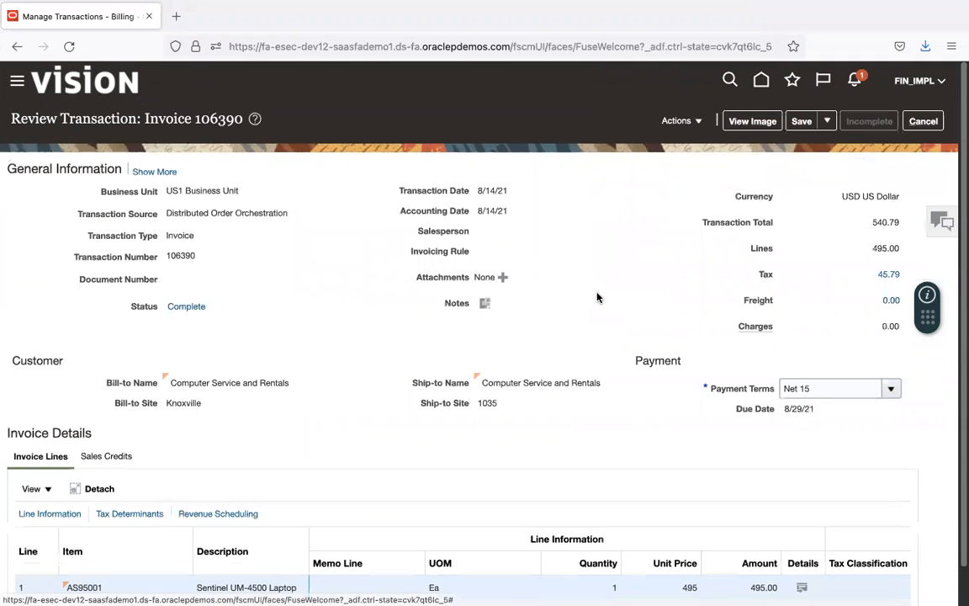
View the invoice's balance details and close them.
{"action": "left_click", "coordinate": [690, 121]}
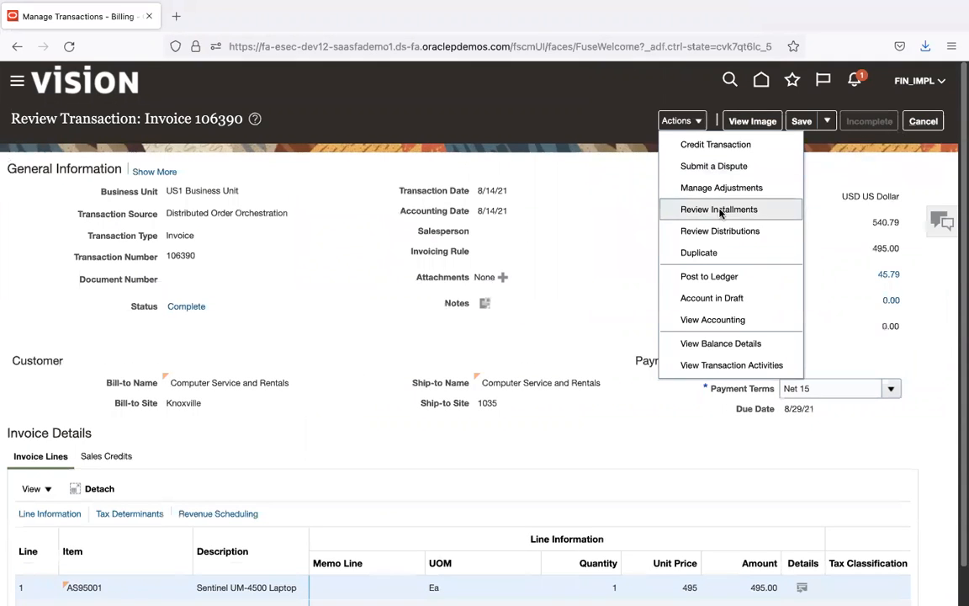
{"action": "left_click", "coordinate": [737, 343]}
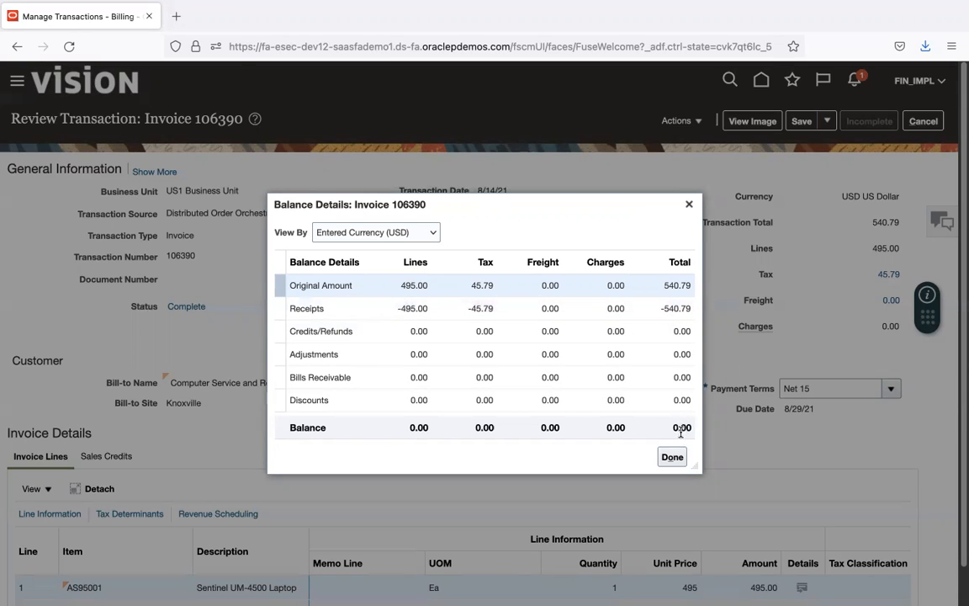
{"action": "left_click", "coordinate": [676, 457]}
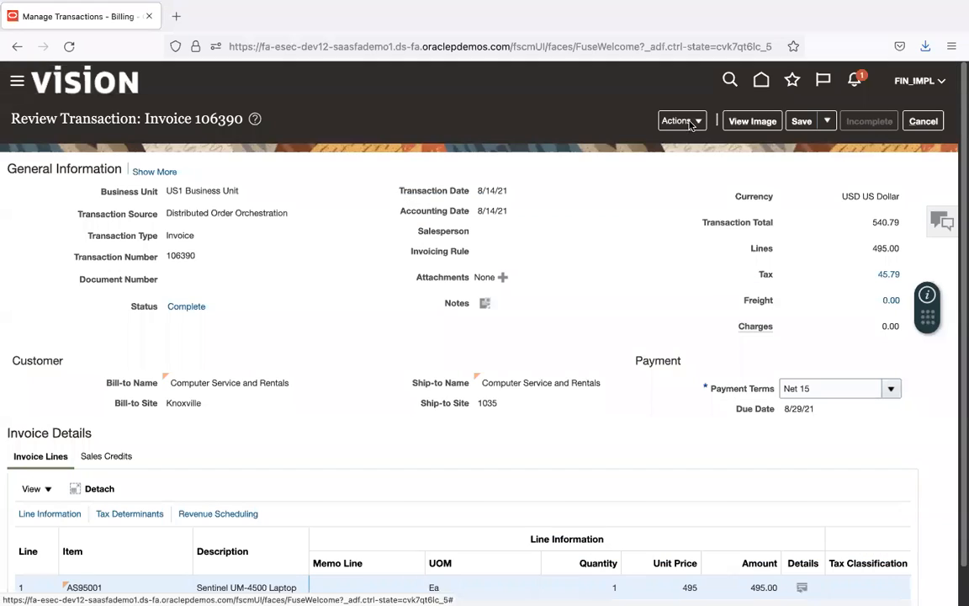
Post the invoice to the ledger and review its accounting lines in US Primary Ledger.
{"action": "left_click", "coordinate": [681, 121]}
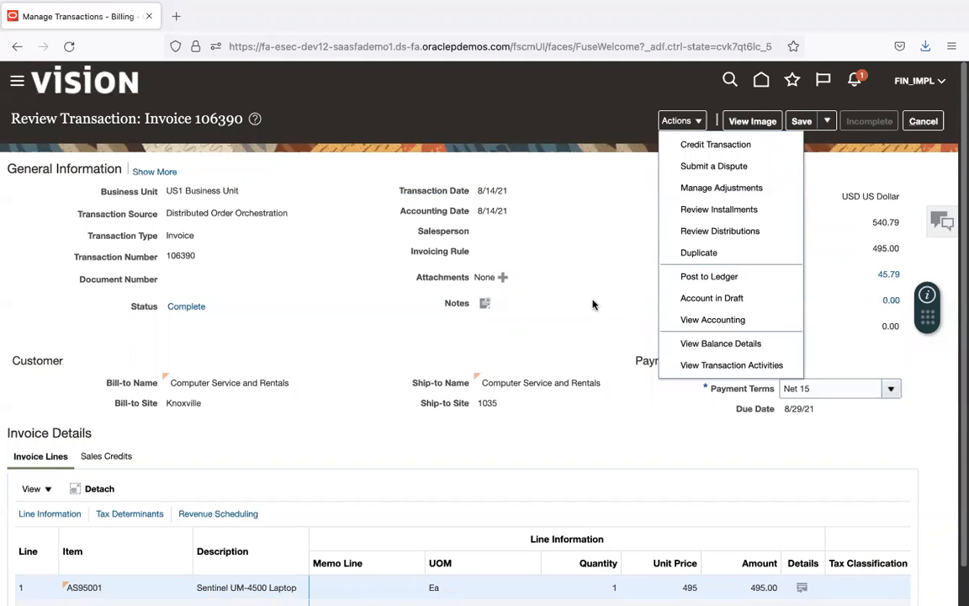
{"action": "left_click", "coordinate": [704, 278]}
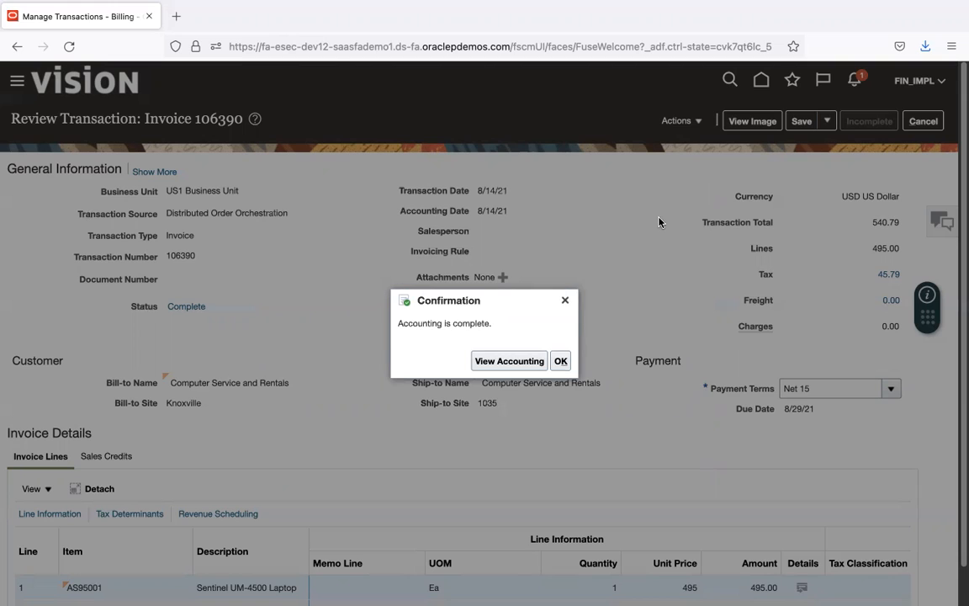
{"action": "left_click", "coordinate": [521, 364]}
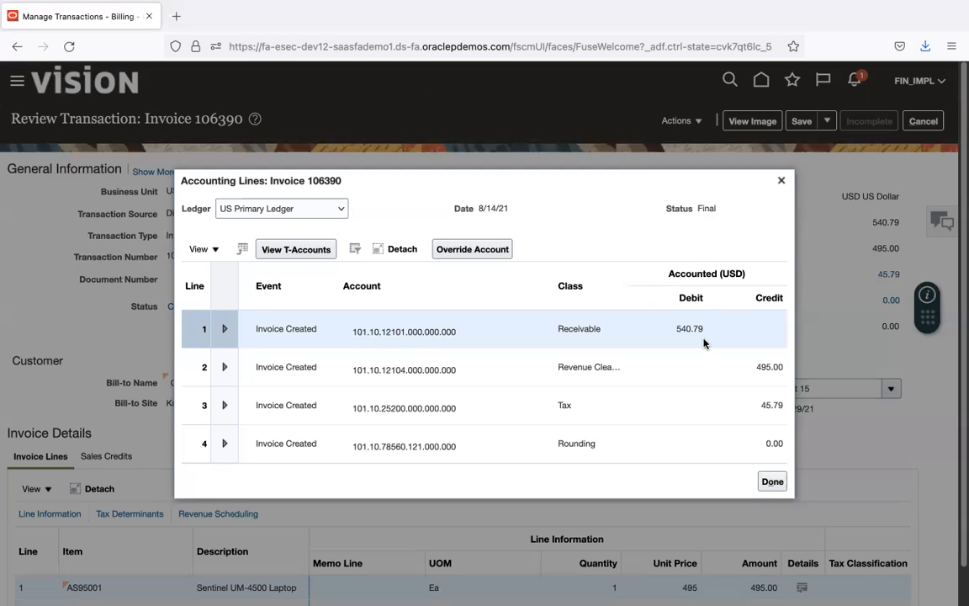
{"action": "left_click", "coordinate": [773, 482]}
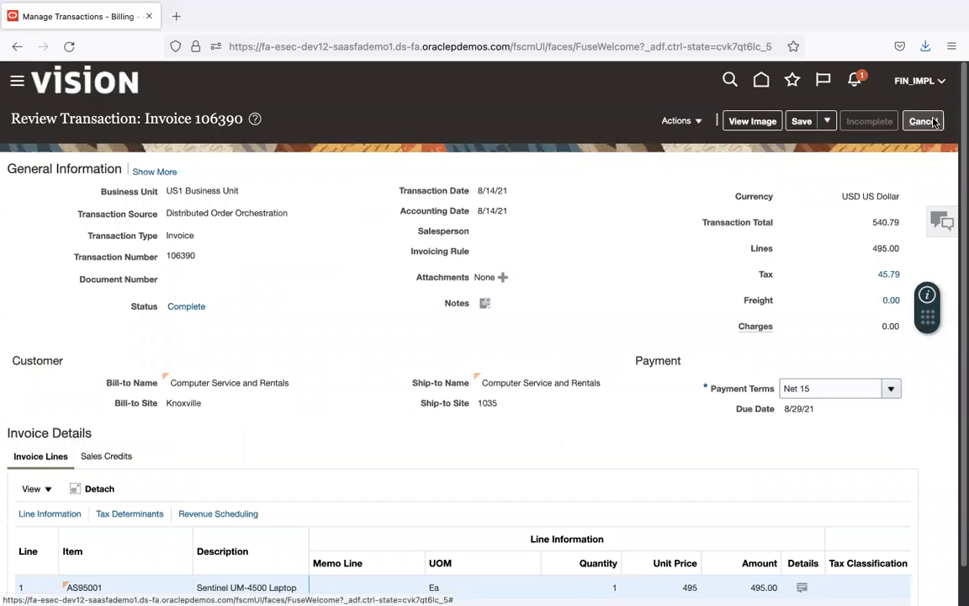
Leave the invoice without saving, close Manage Transactions, and return to the home page.
{"action": "left_click", "coordinate": [925, 121]}
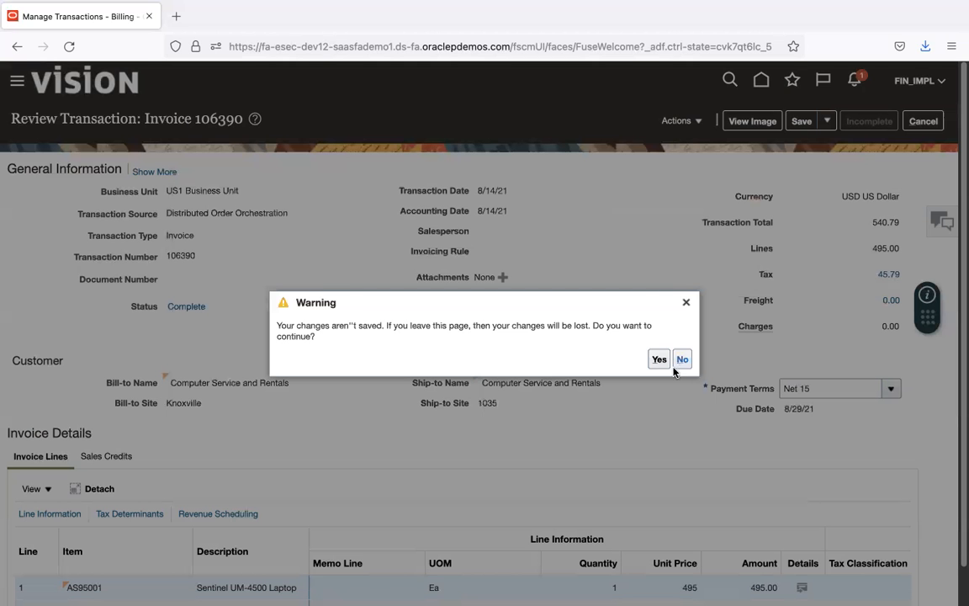
{"action": "left_click", "coordinate": [661, 361]}
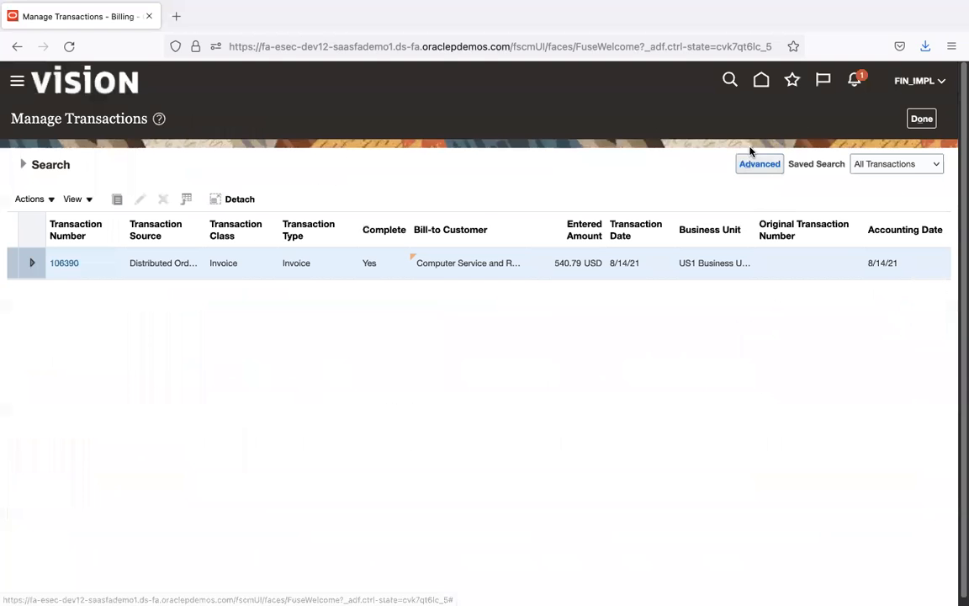
{"action": "left_click", "coordinate": [793, 83]}
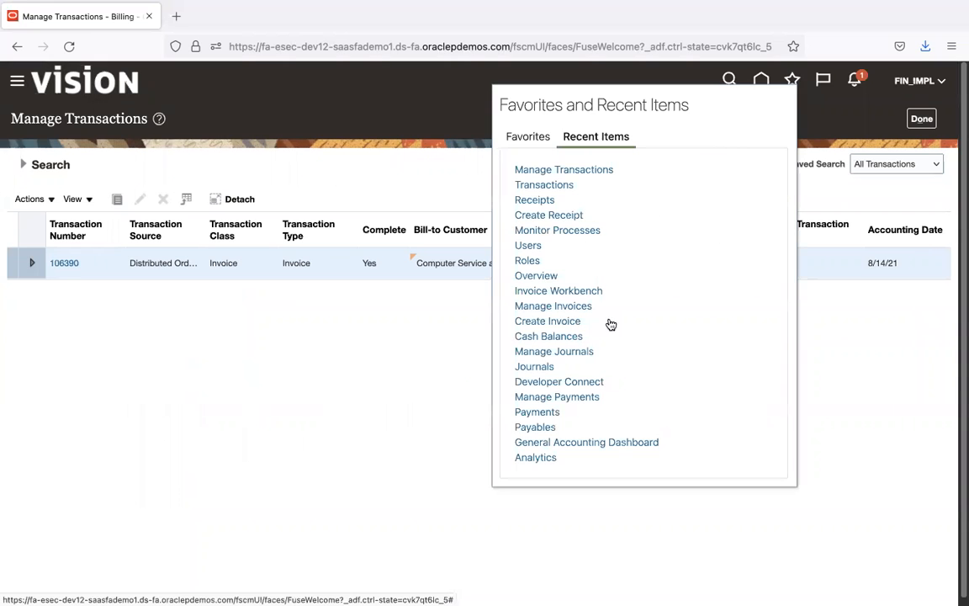
{"action": "left_click", "coordinate": [410, 147]}
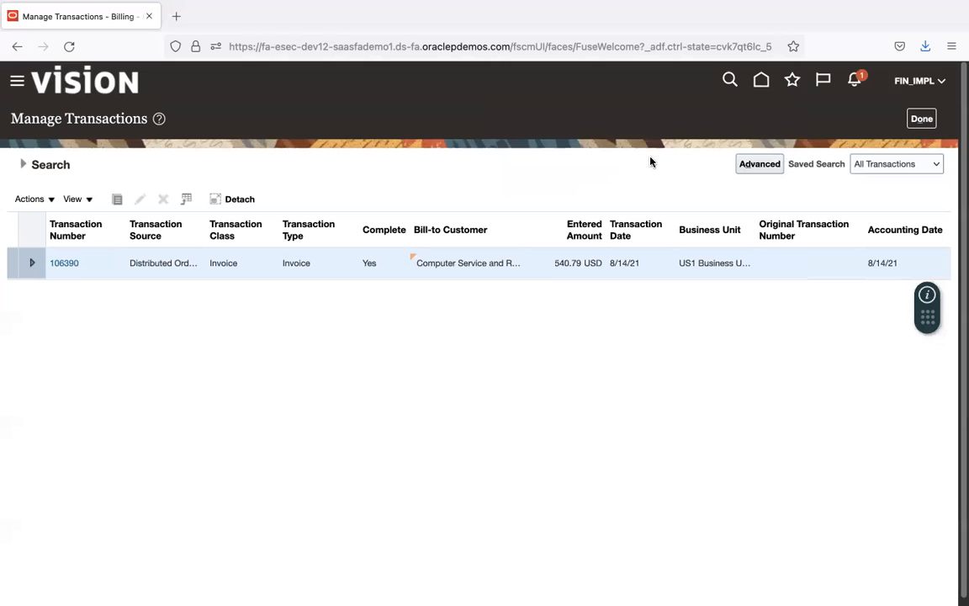
{"action": "left_click", "coordinate": [921, 119]}
{"action": "left_click", "coordinate": [762, 82]}
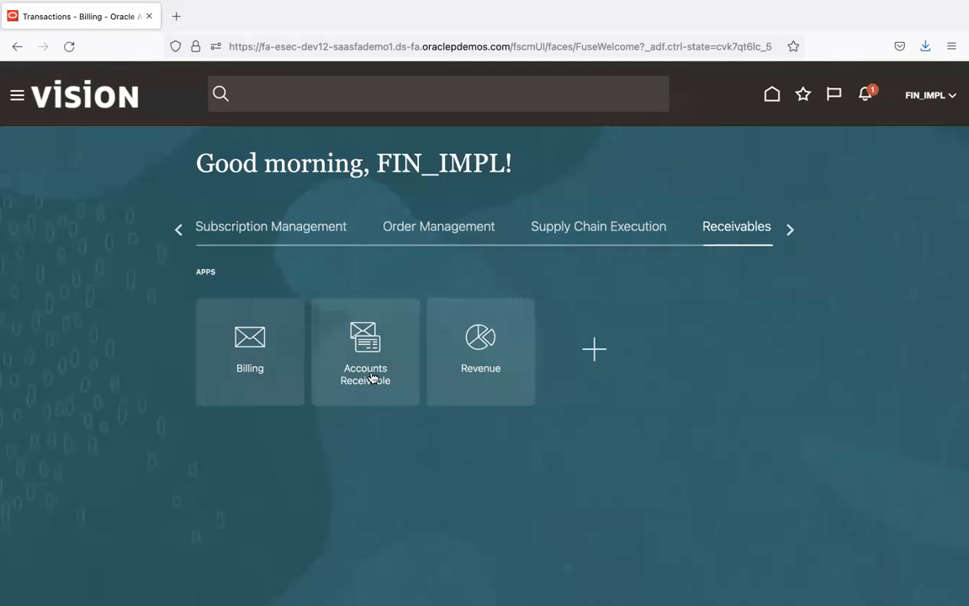
Open Manage Receipts in Accounts Receivable and search for the receipt by the number noted in Atom.
{"action": "left_click", "coordinate": [373, 377]}
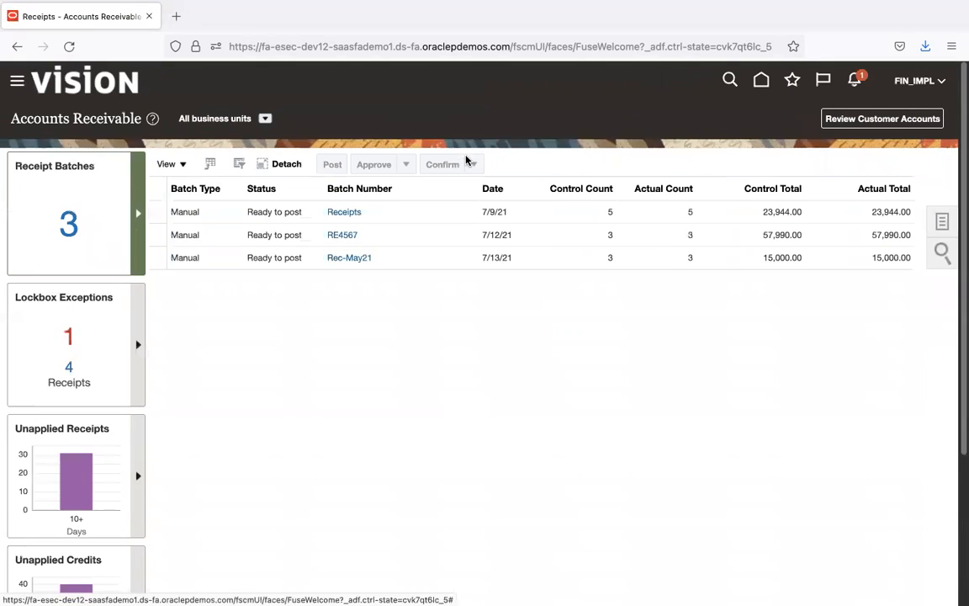
{"action": "left_click", "coordinate": [940, 223]}
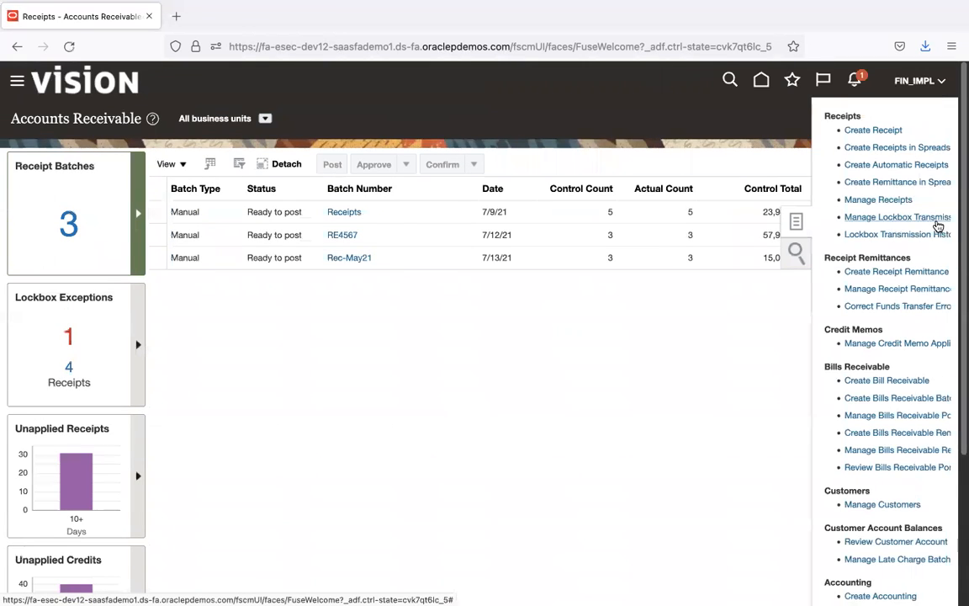
{"action": "left_click", "coordinate": [886, 200]}
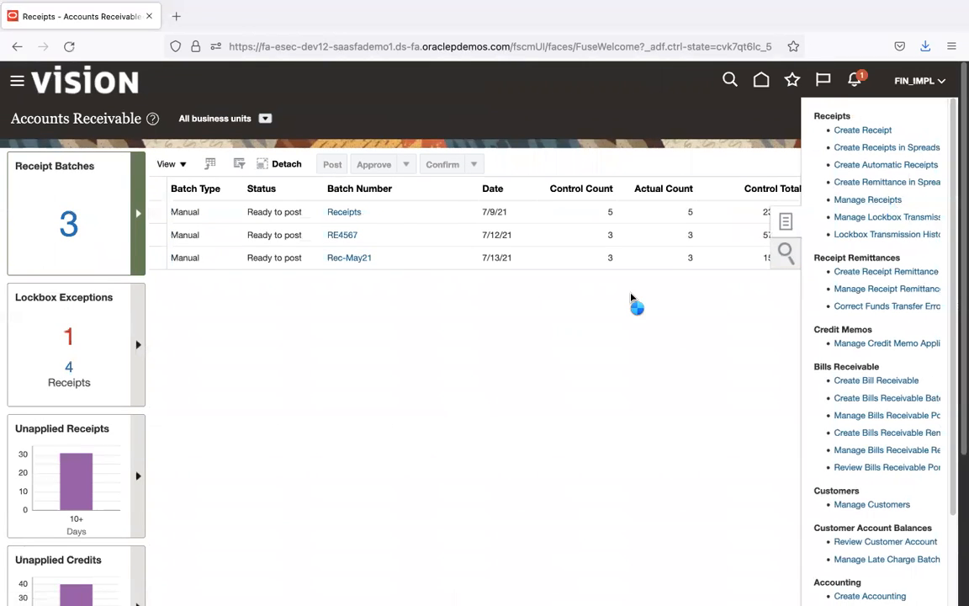
{"action": "left_click", "coordinate": [398, 237]}
{"action": "type", "text": "106390"}
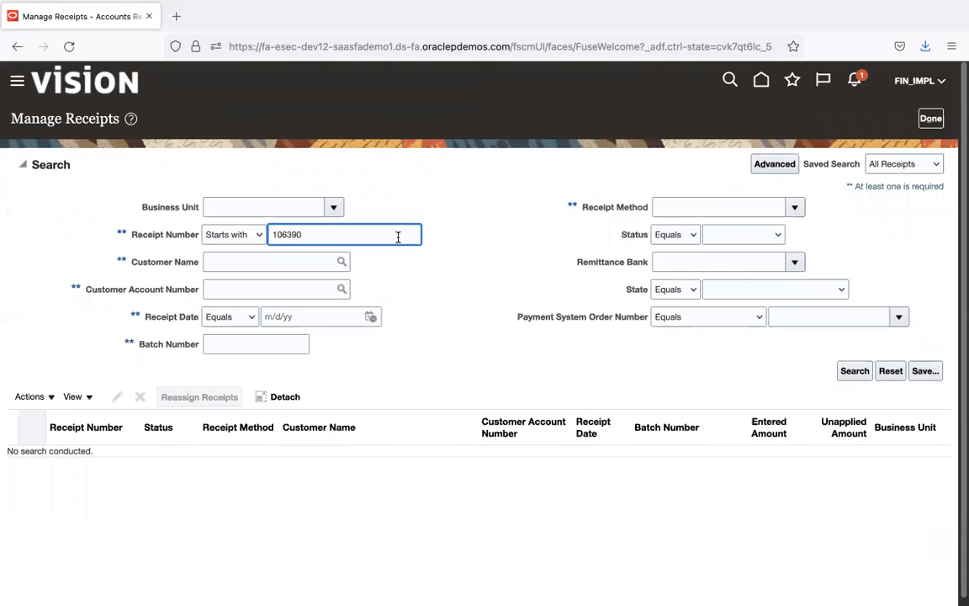
{"action": "left_click", "coordinate": [855, 373]}
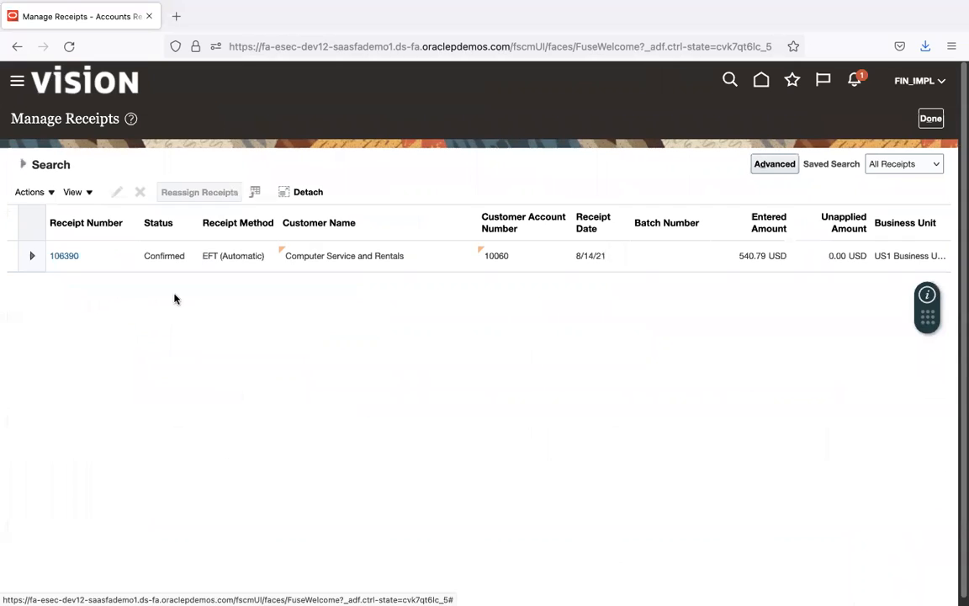
Create the final accounting for the found receipt, review its accounting lines in US Primary Ledger, and close them.
{"action": "left_click", "coordinate": [147, 264]}
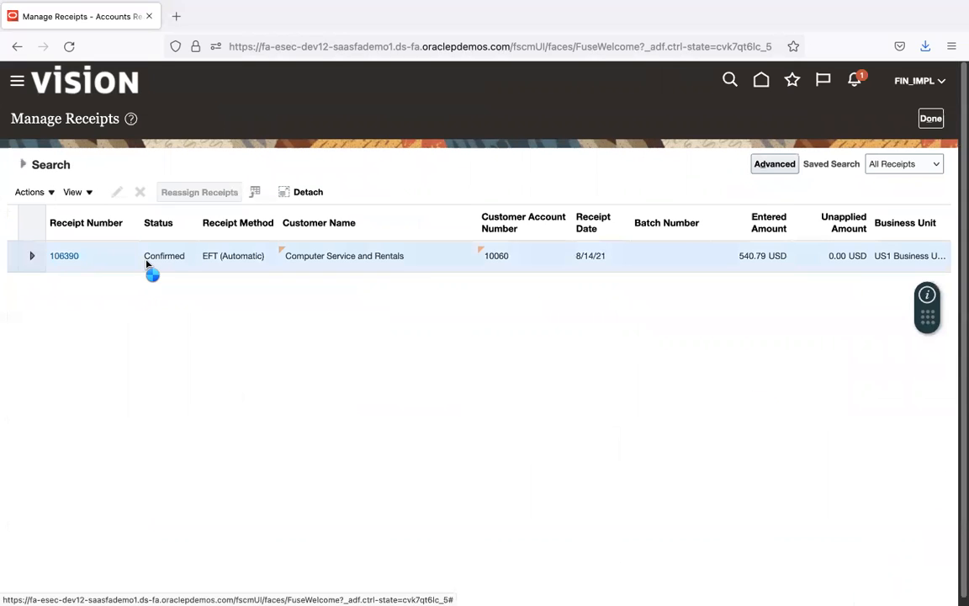
{"action": "left_click", "coordinate": [42, 194]}
{"action": "left_click", "coordinate": [76, 287]}
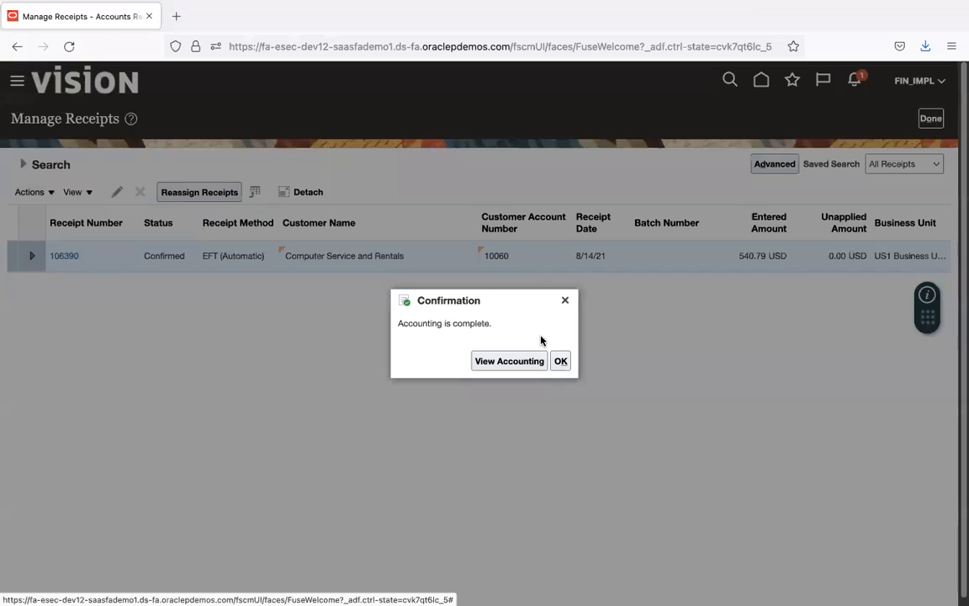
{"action": "left_click", "coordinate": [502, 367]}
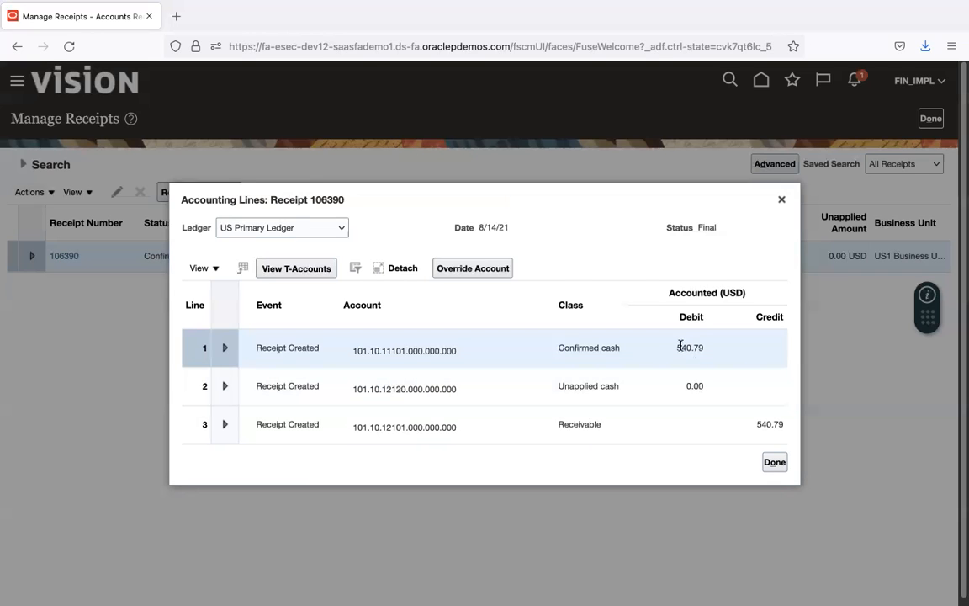
{"action": "left_click", "coordinate": [774, 463]}
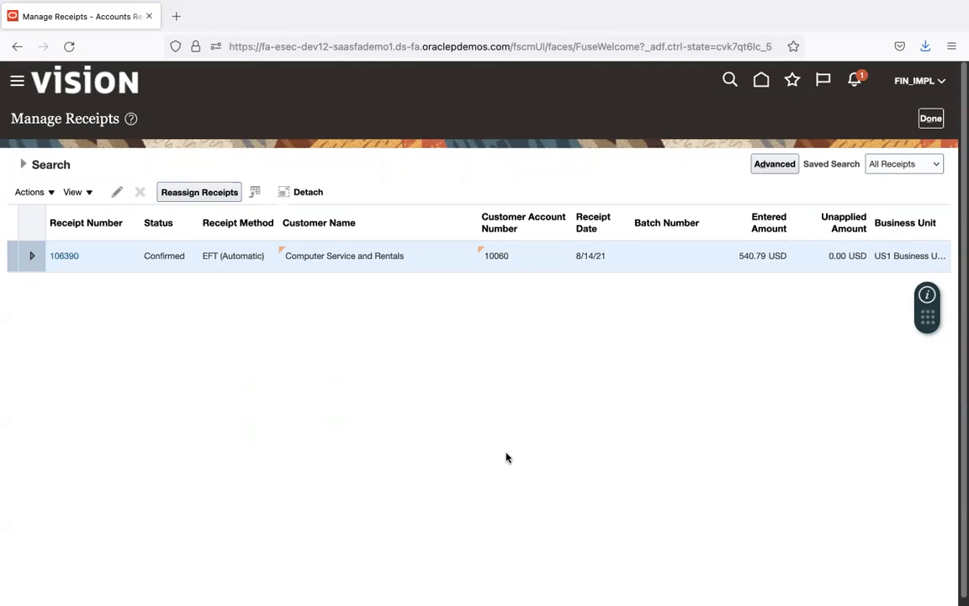
{"action": "key", "text": "ctrl+Left"}
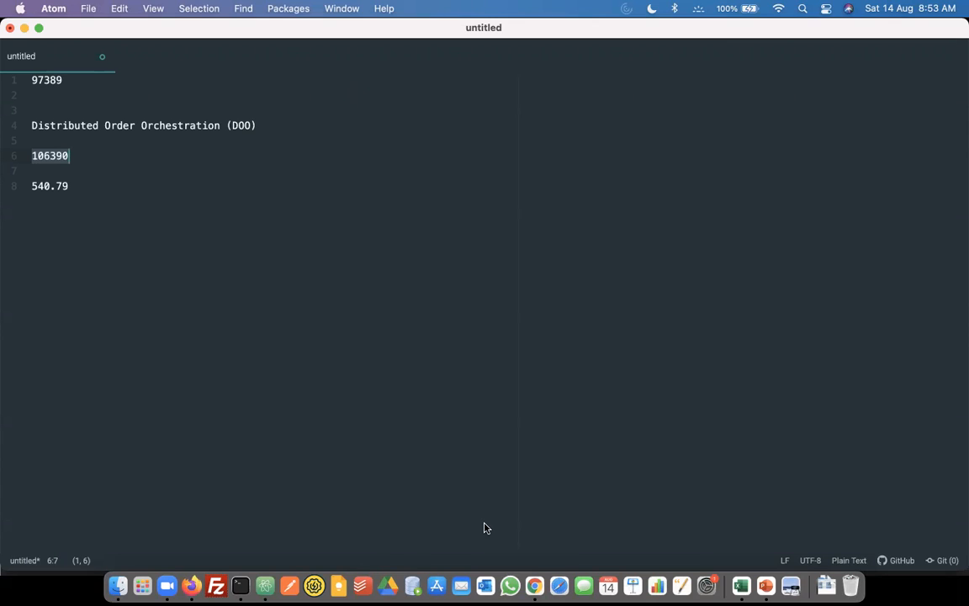
{"action": "left_click", "coordinate": [189, 583]}
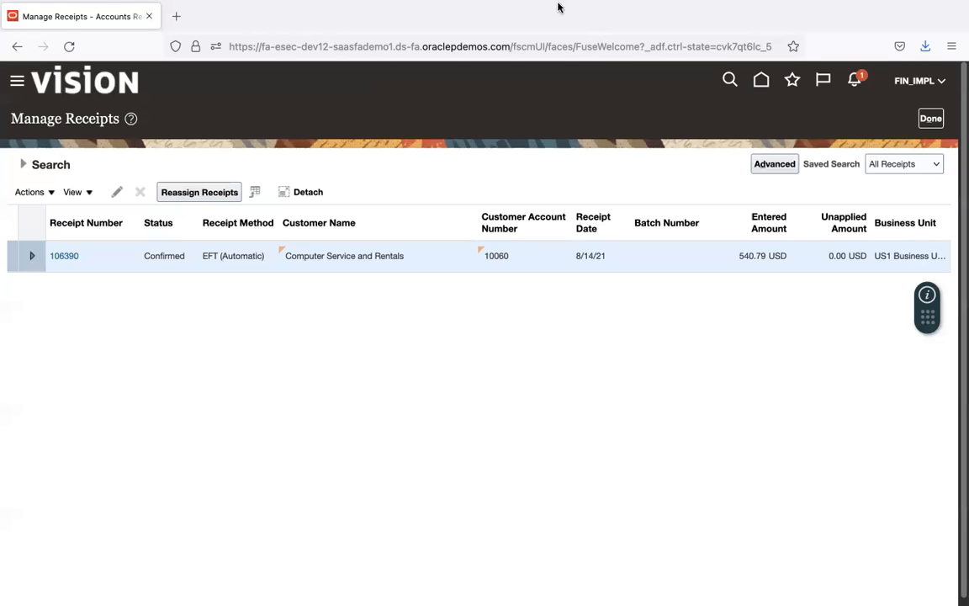
{"action": "mouse_move", "coordinate": [502, 7]}
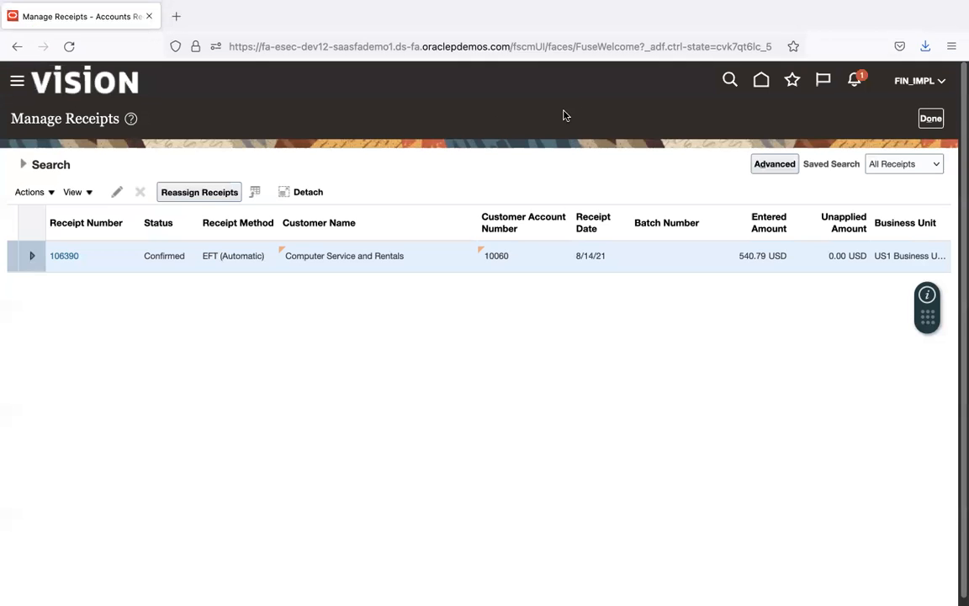